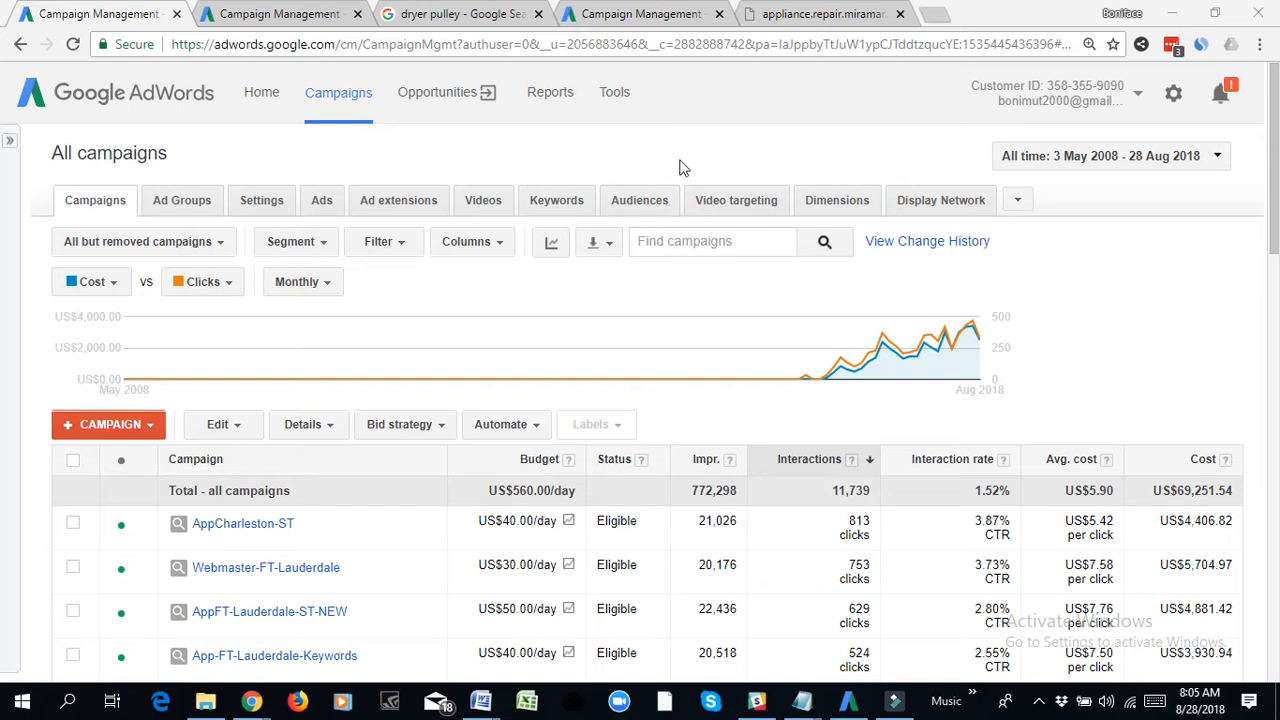
- Search the campaigns for "charlest" and open the AppCharleston campaign
click(675, 241)
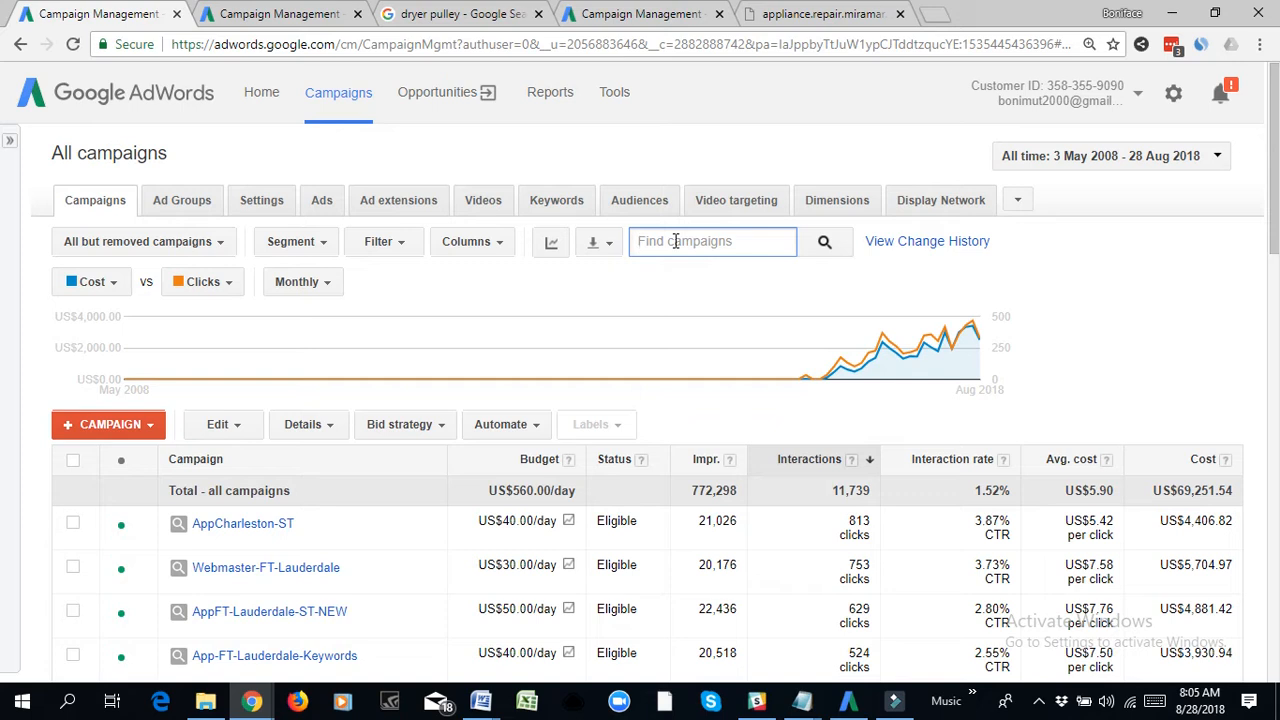
text(c)
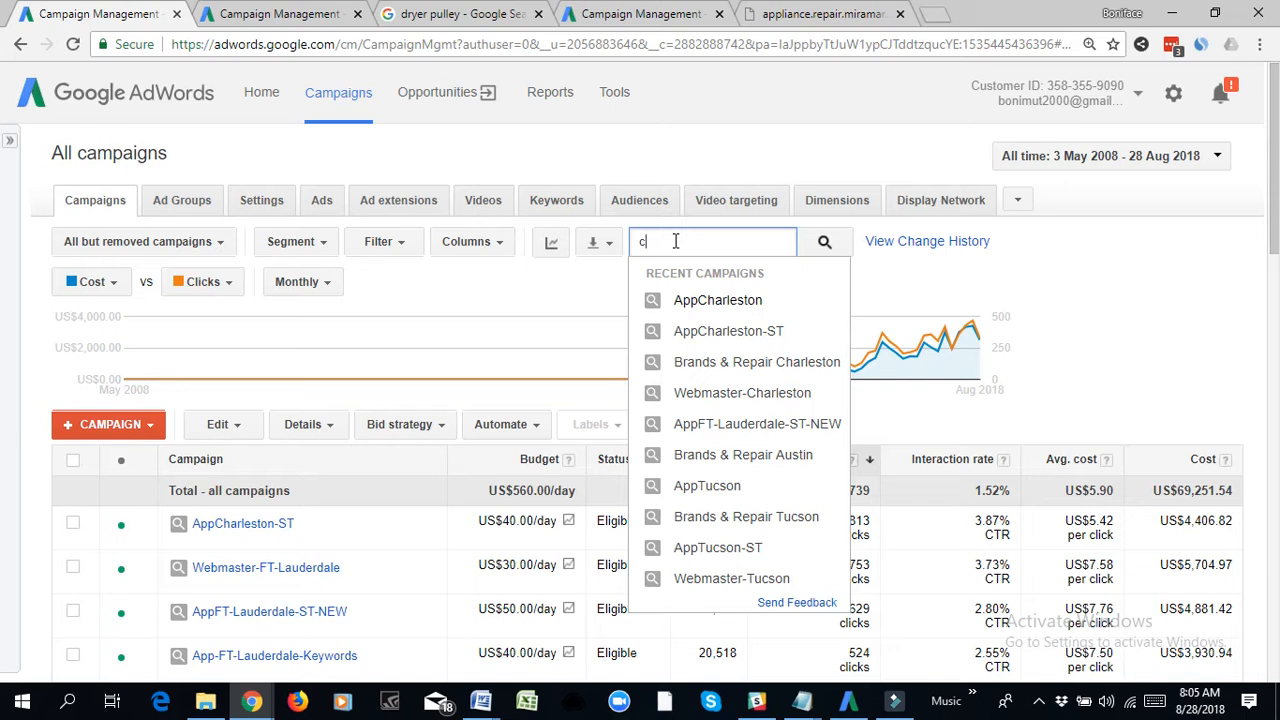
text(harlest)
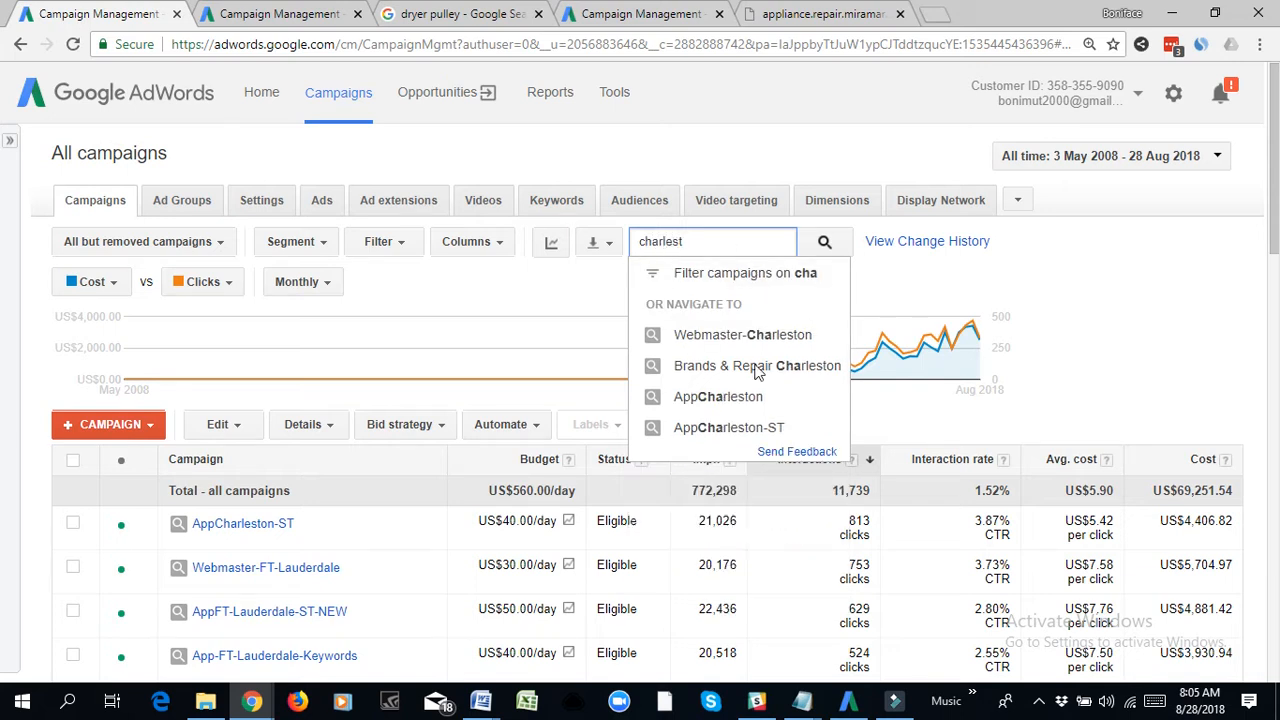
click(717, 398)
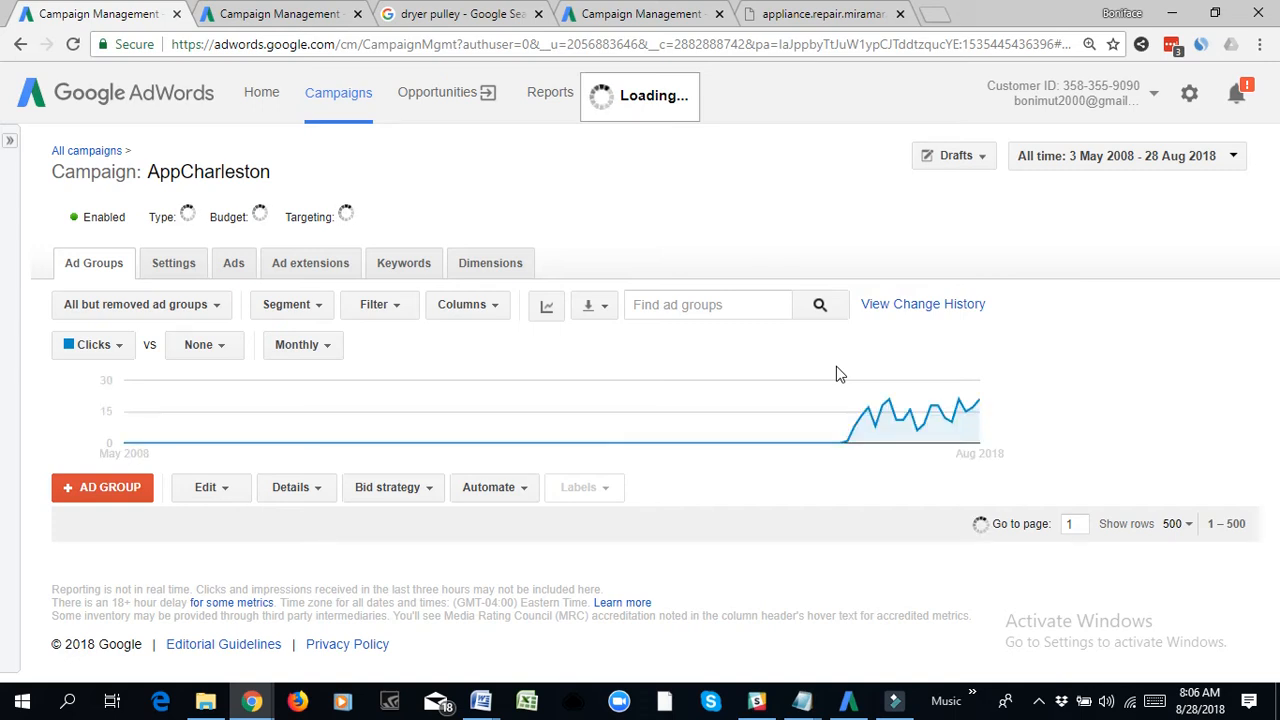
- Examine the phone calls, conversions and cost per conversion of the "lg refrigerator repair service - BM" ad group
scroll(837, 363, down, 3)
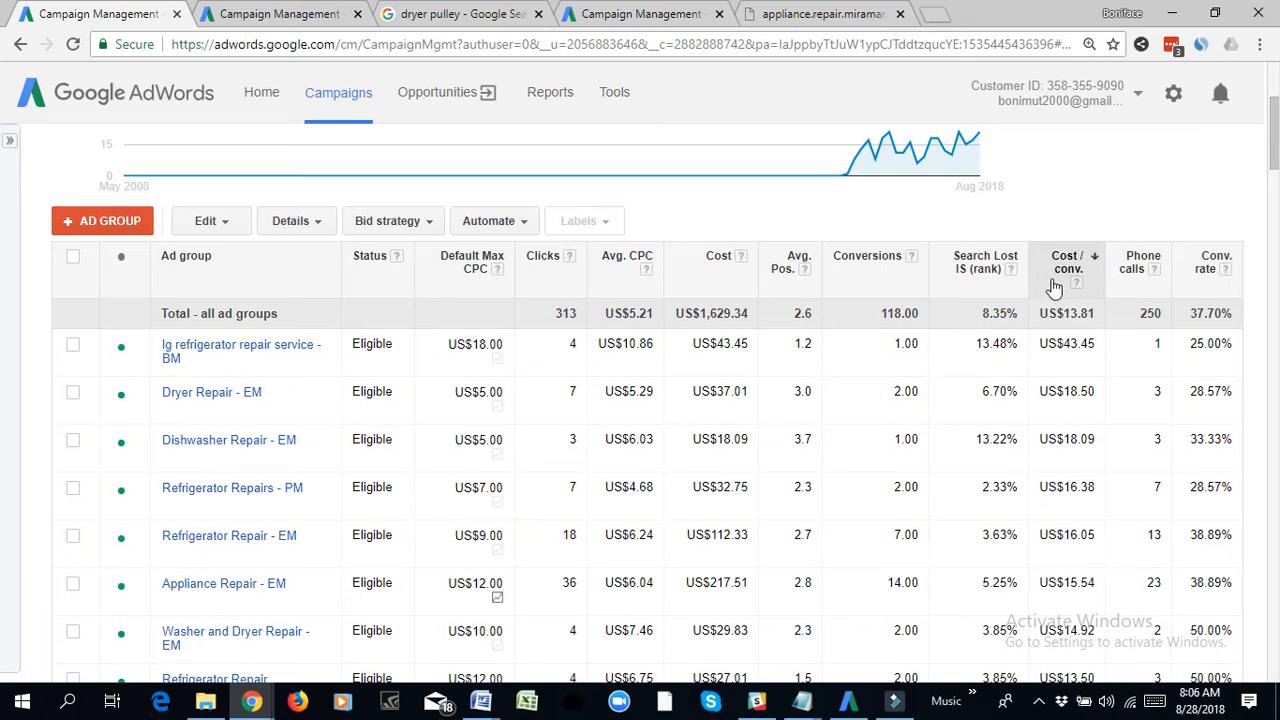
scroll(1058, 410, down, 1)
scroll(1058, 410, up, 1)
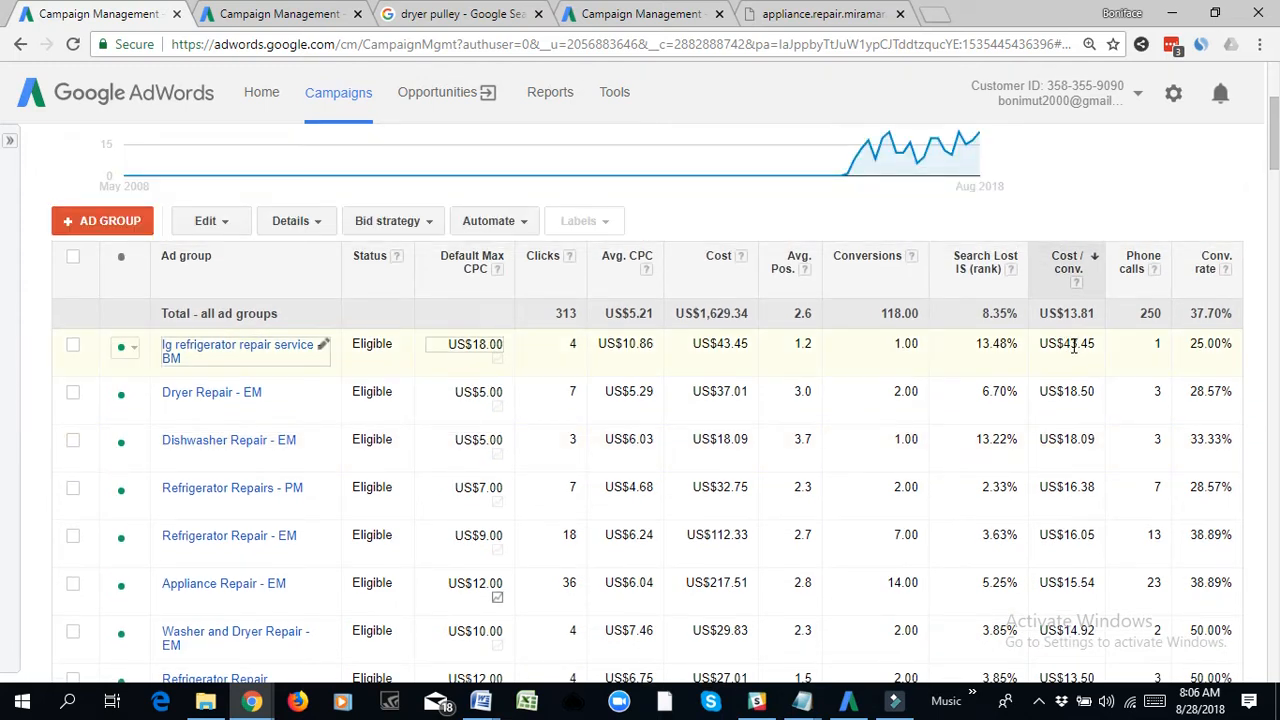
double_click(1155, 345)
double_click(900, 345)
click(920, 345)
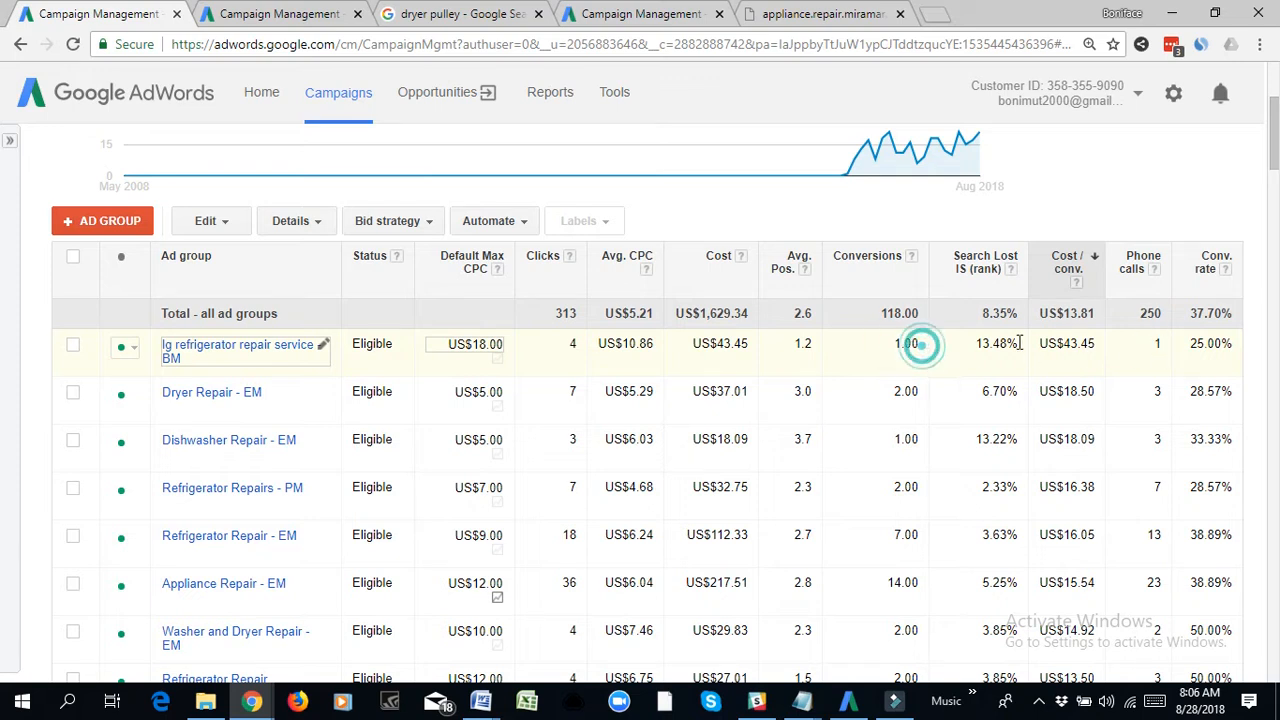
double_click(1066, 343)
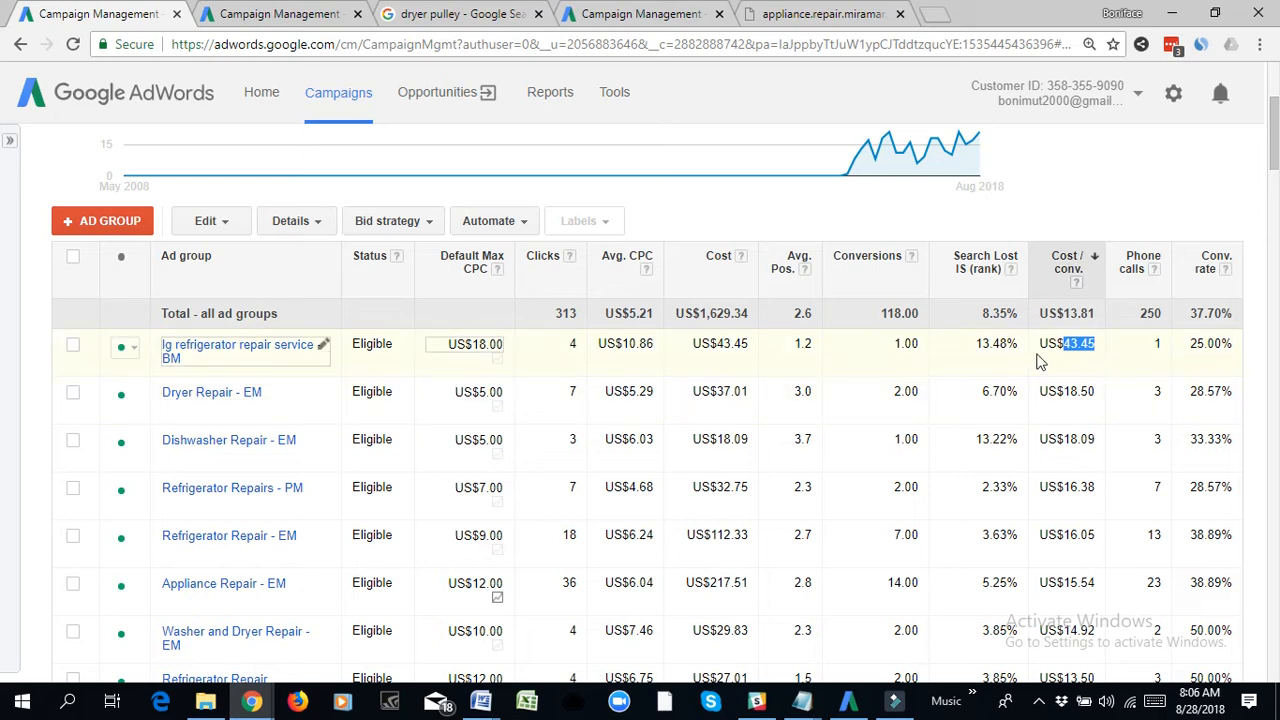
click(1101, 347)
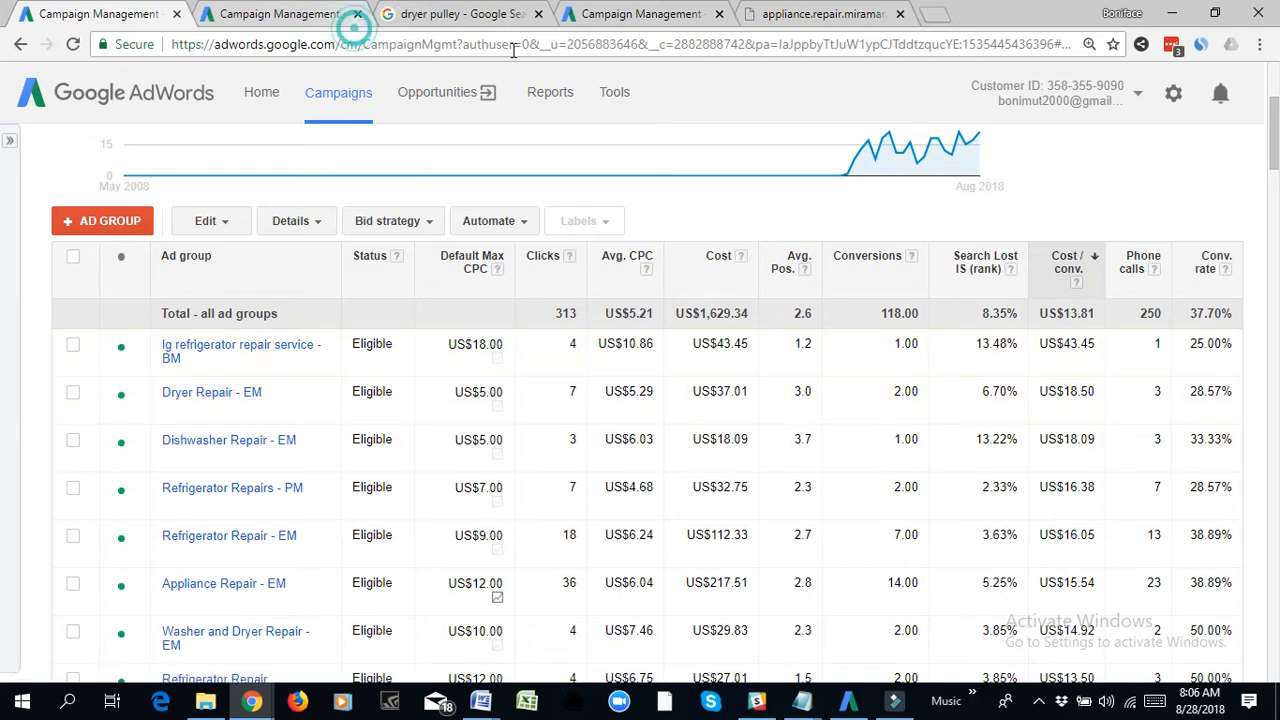
- Close the two spare Campaign Management tabs and open the "lg refrigerator repair service - BM" ad group in a new tab
click(357, 14)
click(538, 14)
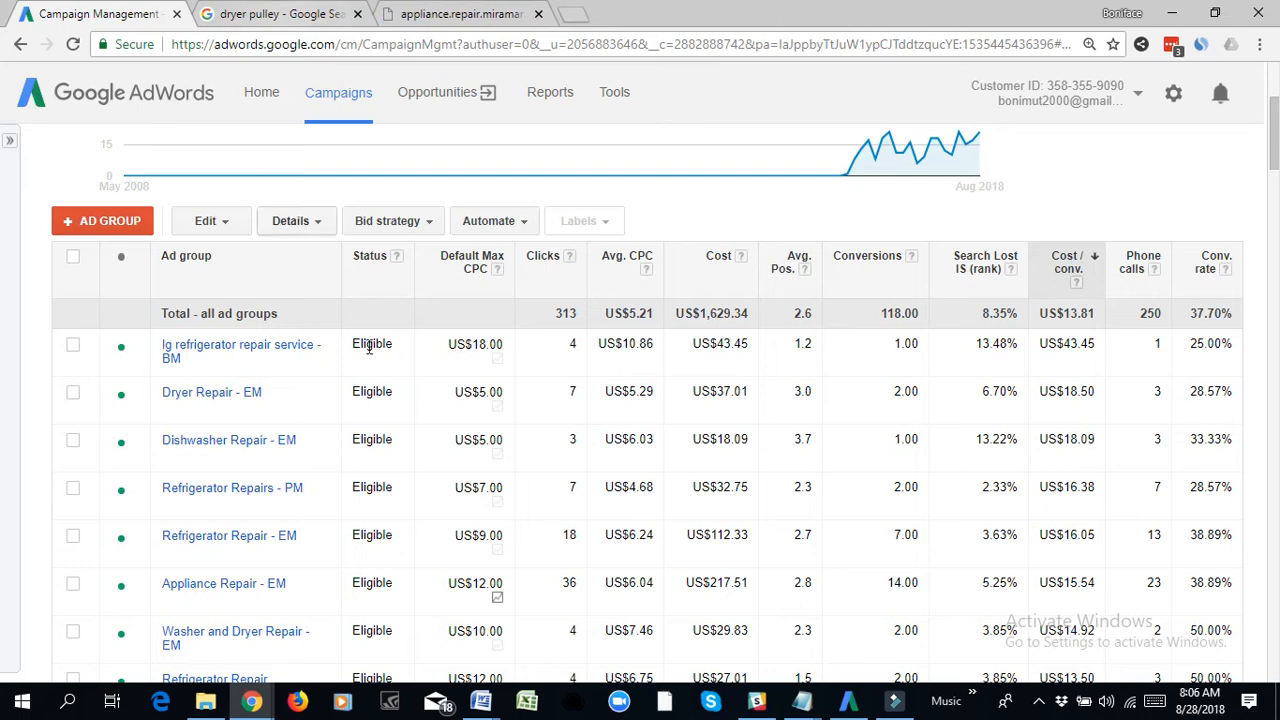
right_click(190, 355)
click(268, 357)
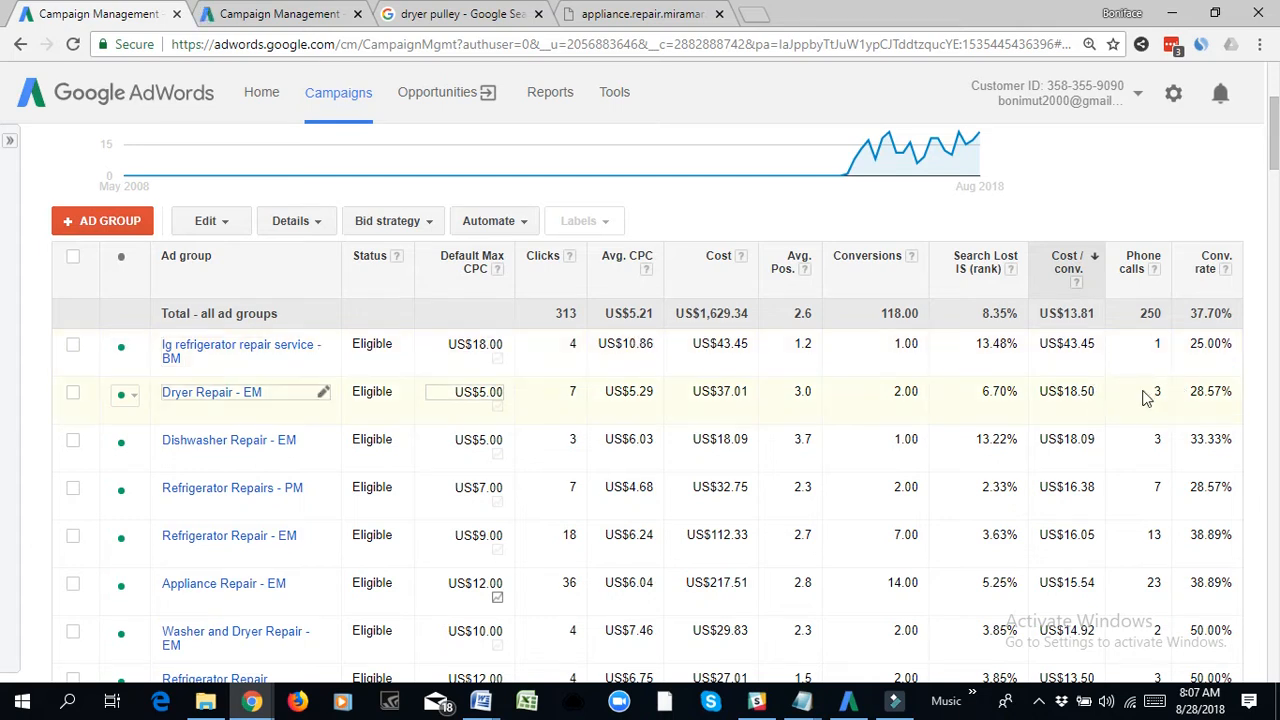
- Compare the cost per conversion with the number of conversions for the "Dryer Repair - EM" ad group
drag(1064, 391, 1097, 392)
click(1100, 398)
double_click(900, 391)
drag(1065, 391, 1100, 399)
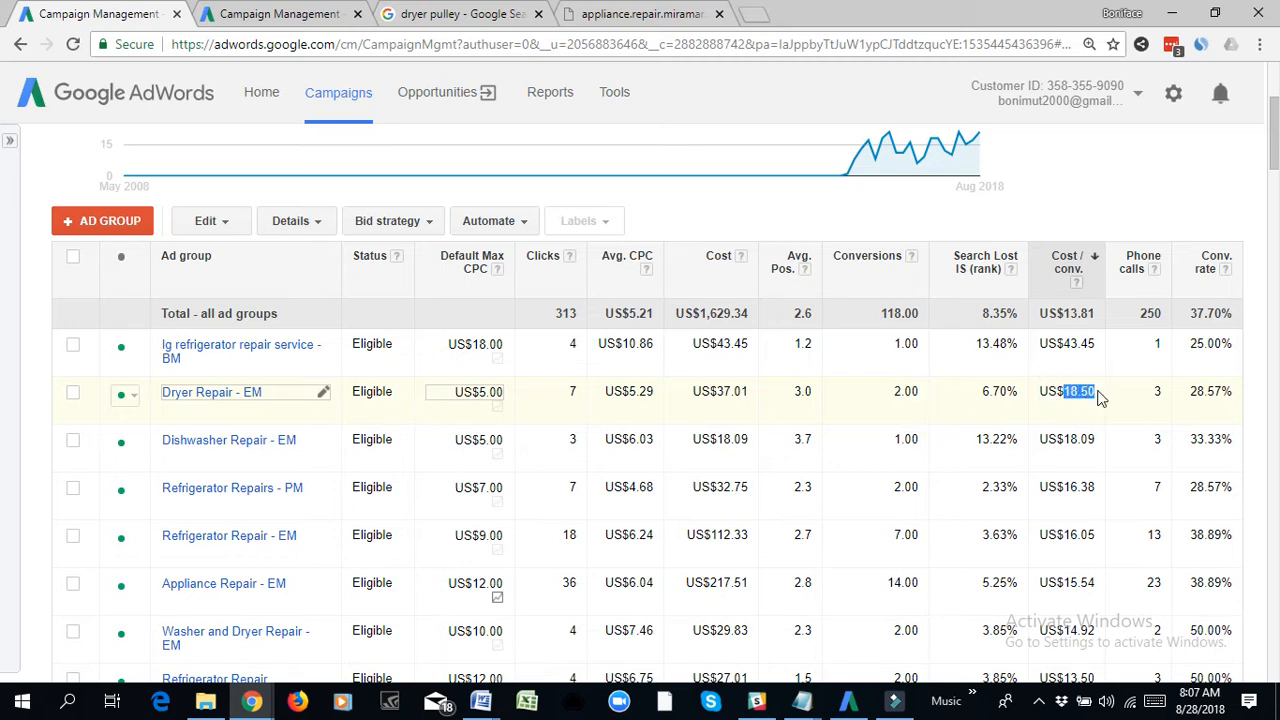
double_click(900, 391)
click(1065, 391)
drag(1064, 391, 1094, 400)
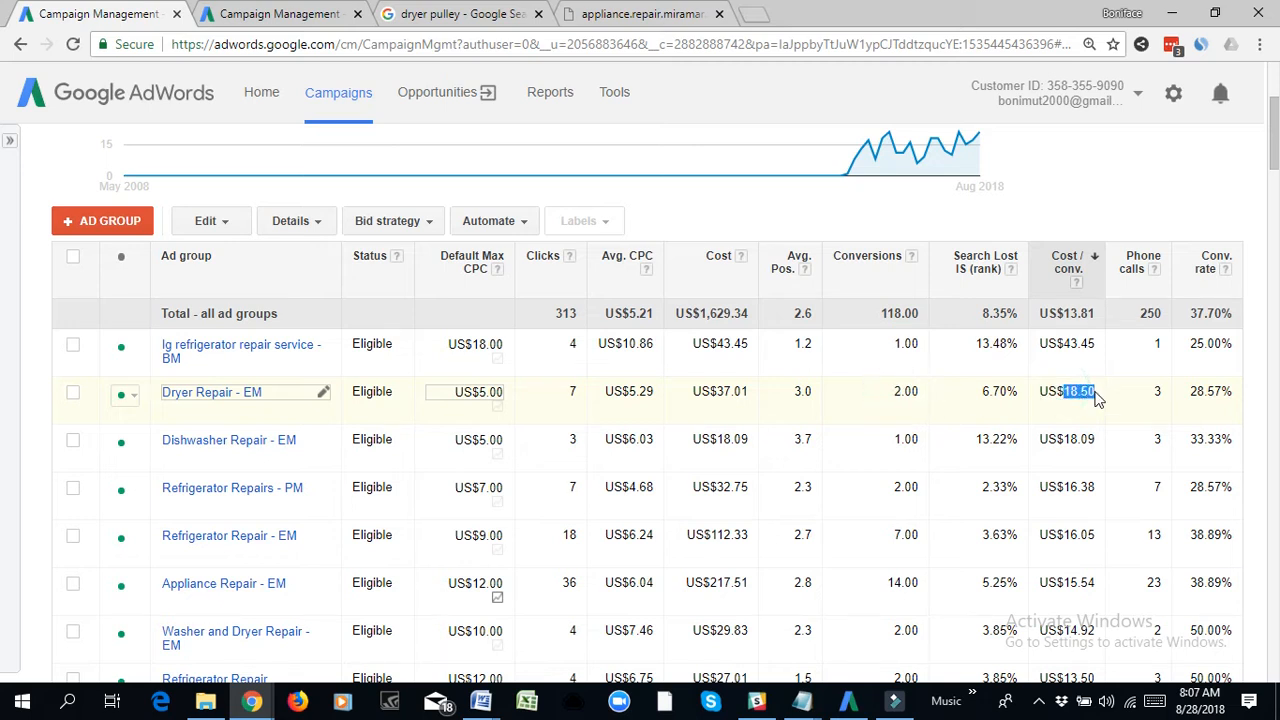
- Examine the phone calls of the "Dryer Repair - EM" ad group against its total cost and cost per conversion
click(1153, 393)
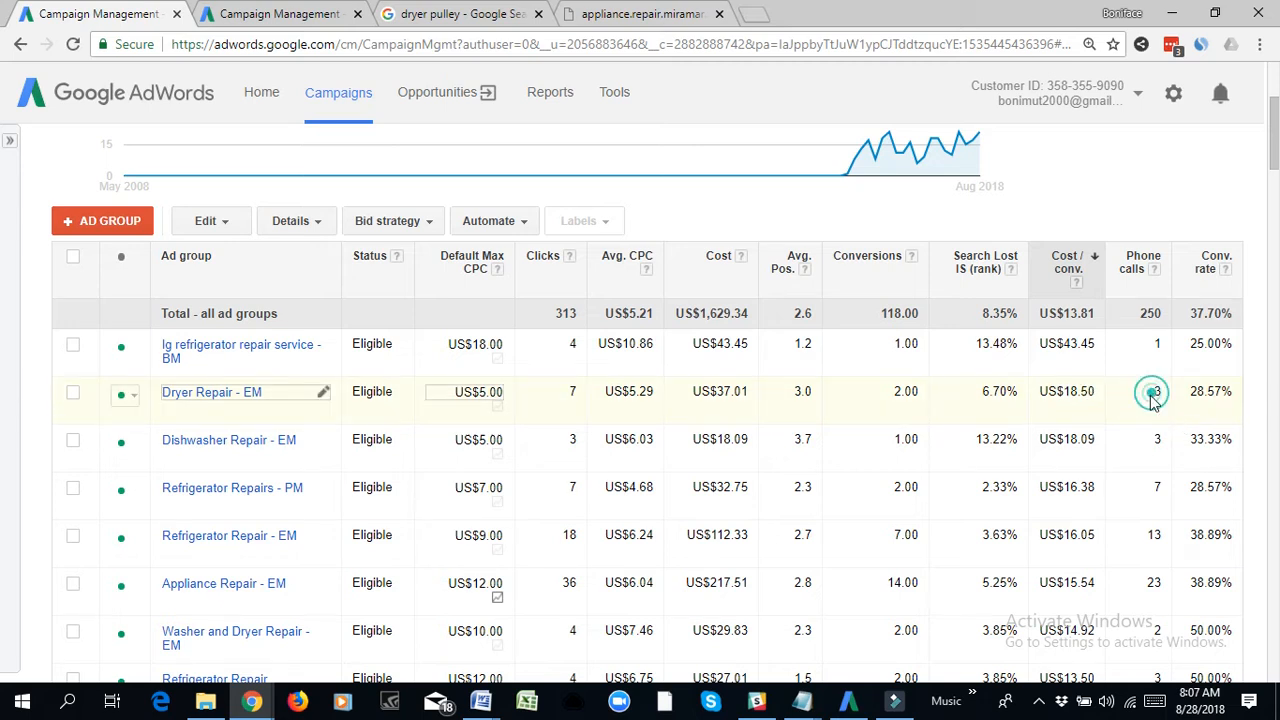
double_click(1154, 392)
click(1159, 390)
double_click(1155, 395)
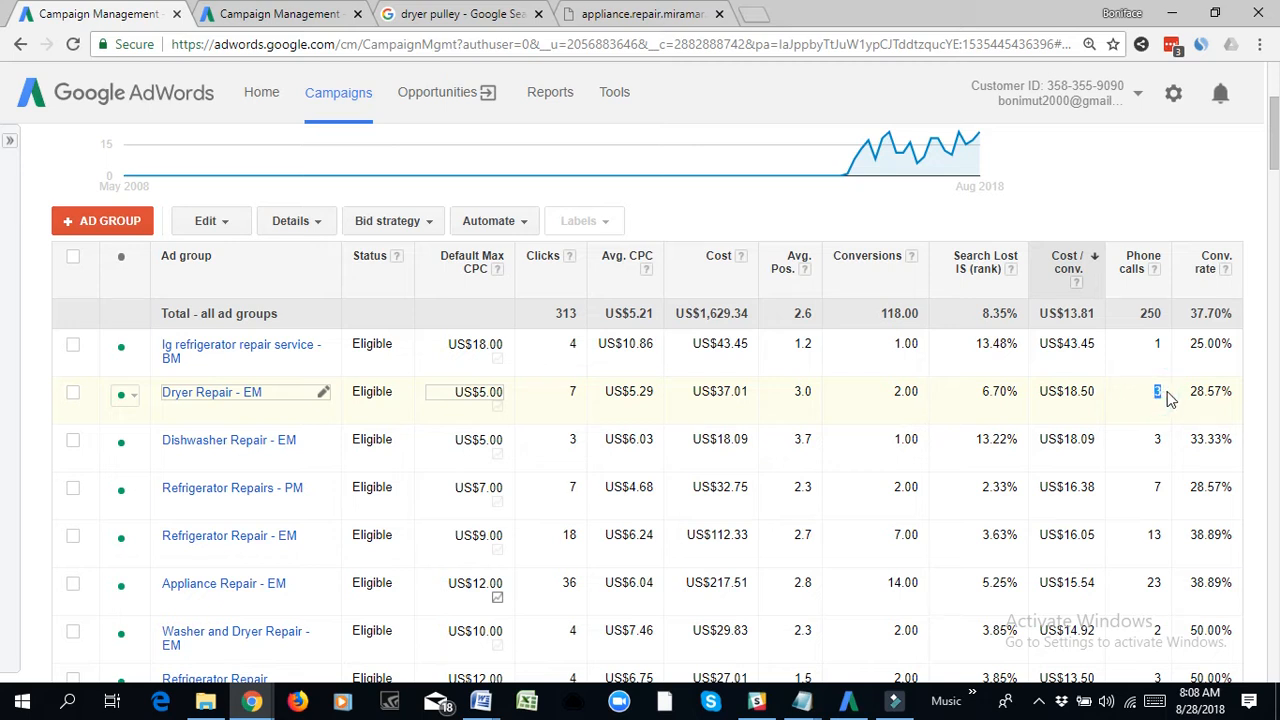
double_click(1067, 391)
click(1154, 393)
double_click(717, 391)
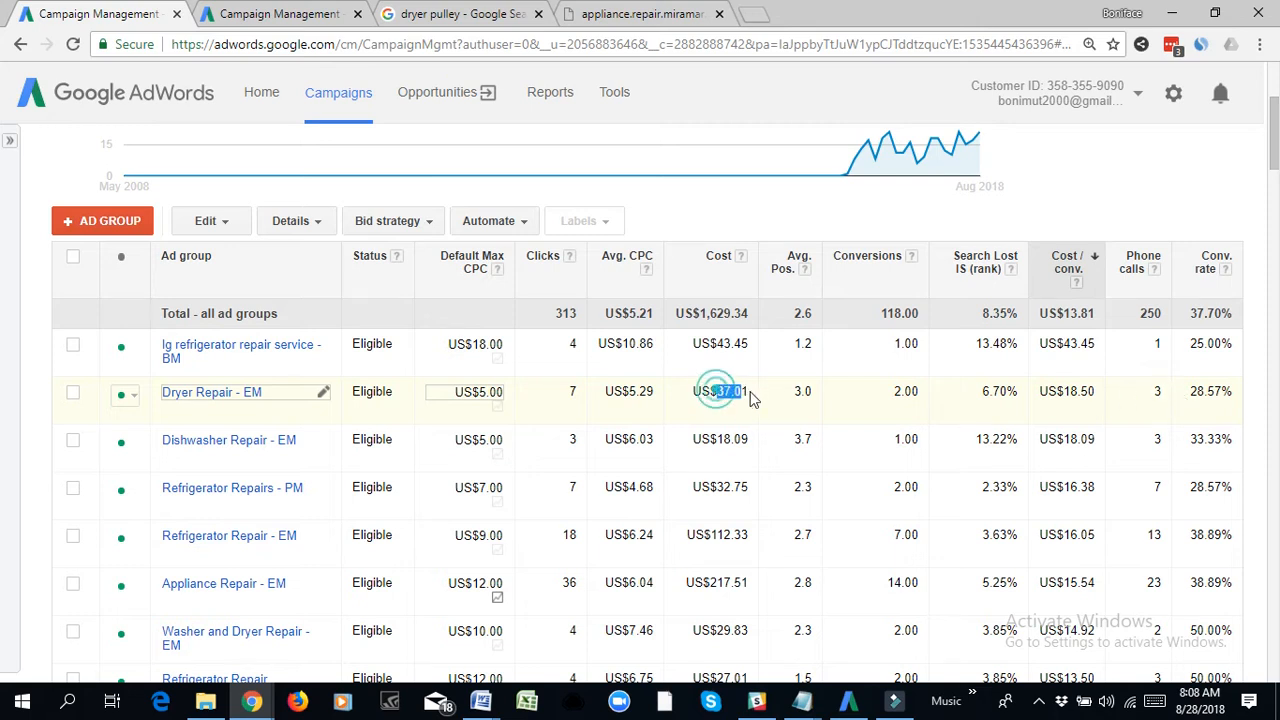
double_click(1157, 392)
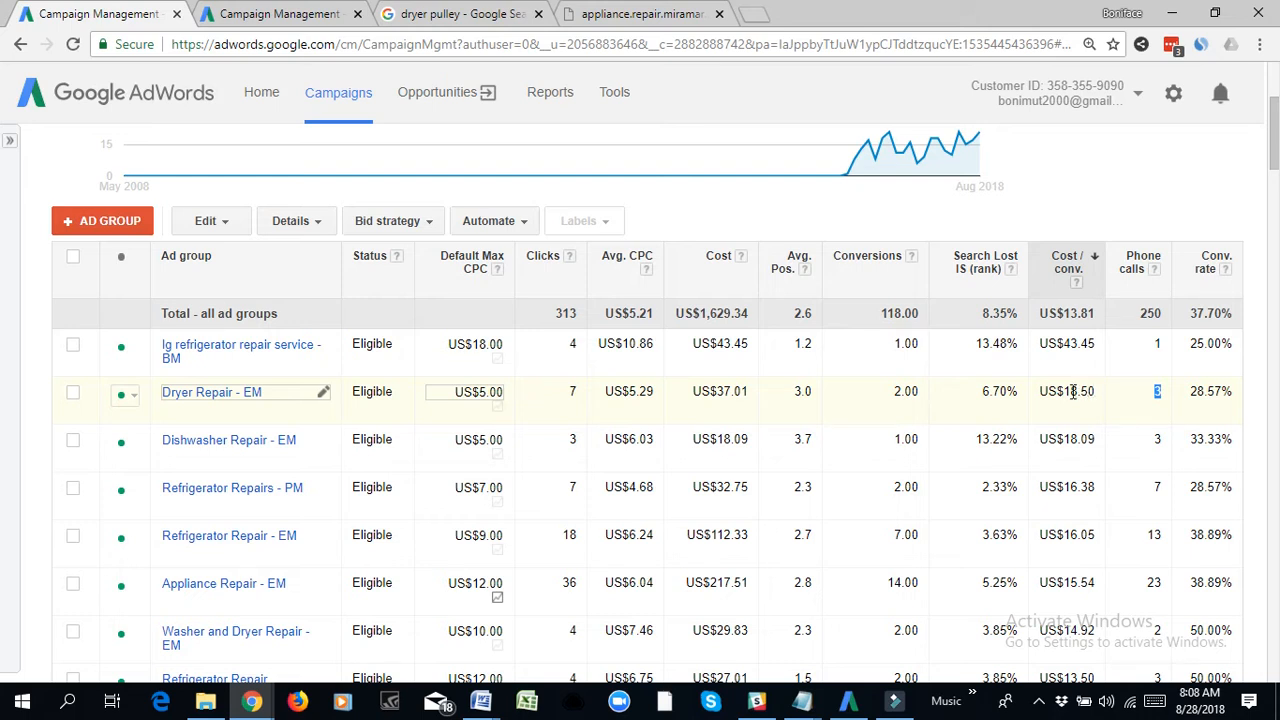
click(1149, 393)
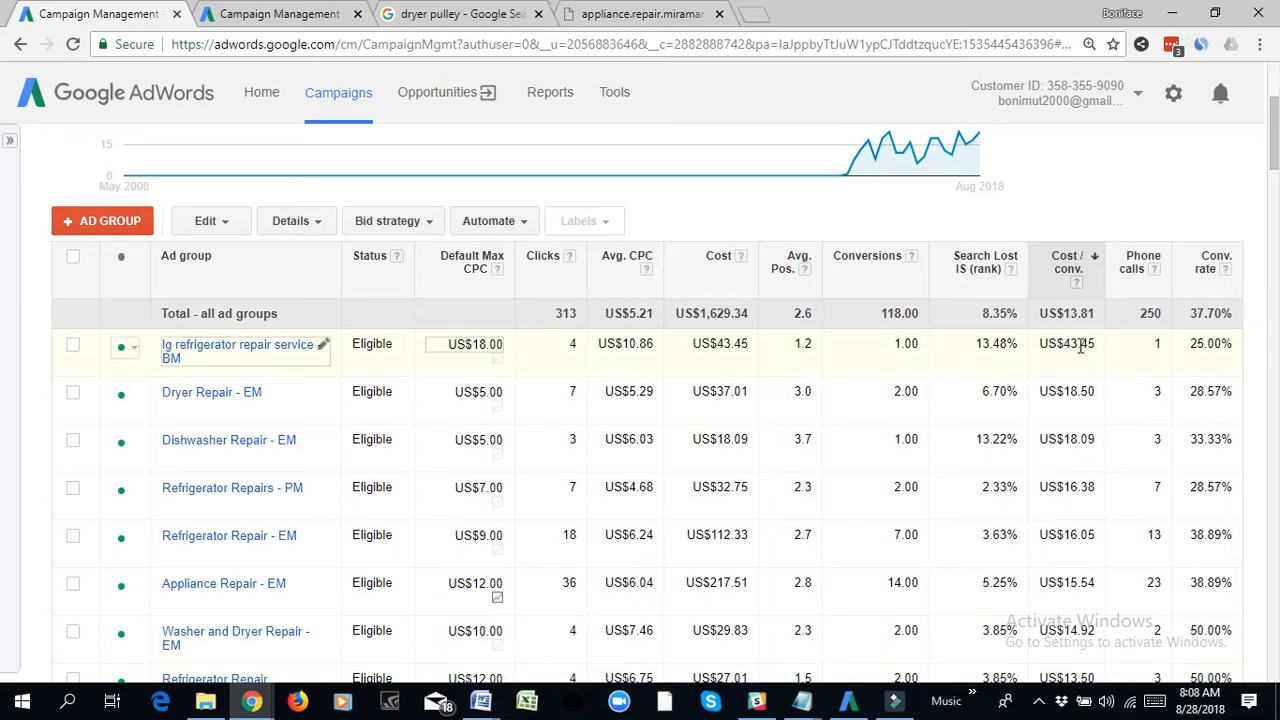
- Switch to the "lg refrigerator repair service - BM" ad group page and sort its keywords by quality score
click(72, 345)
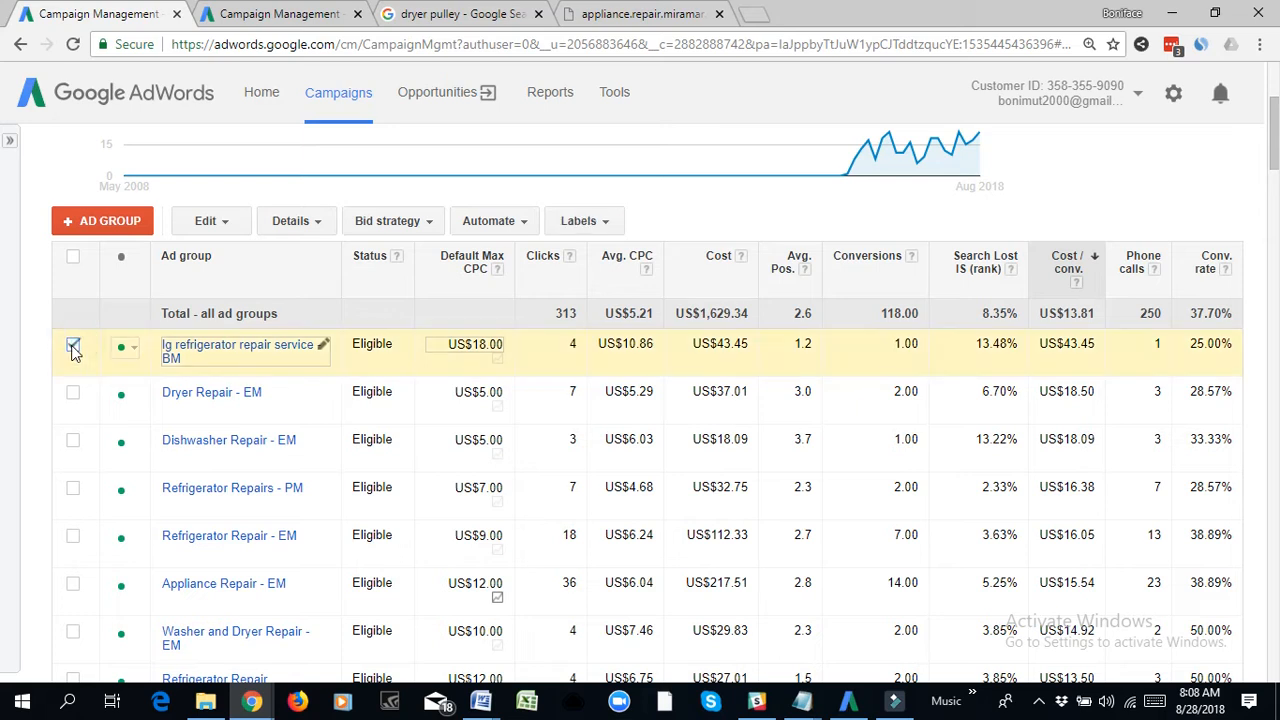
click(72, 345)
click(258, 15)
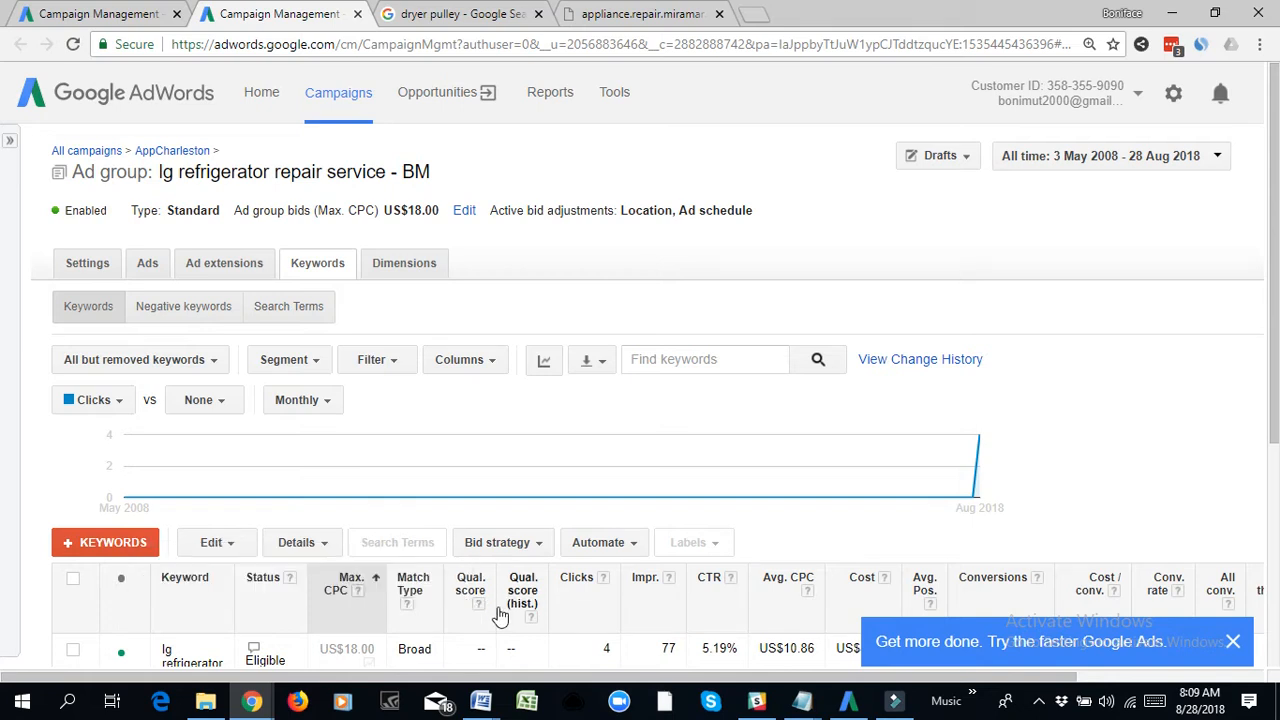
click(477, 580)
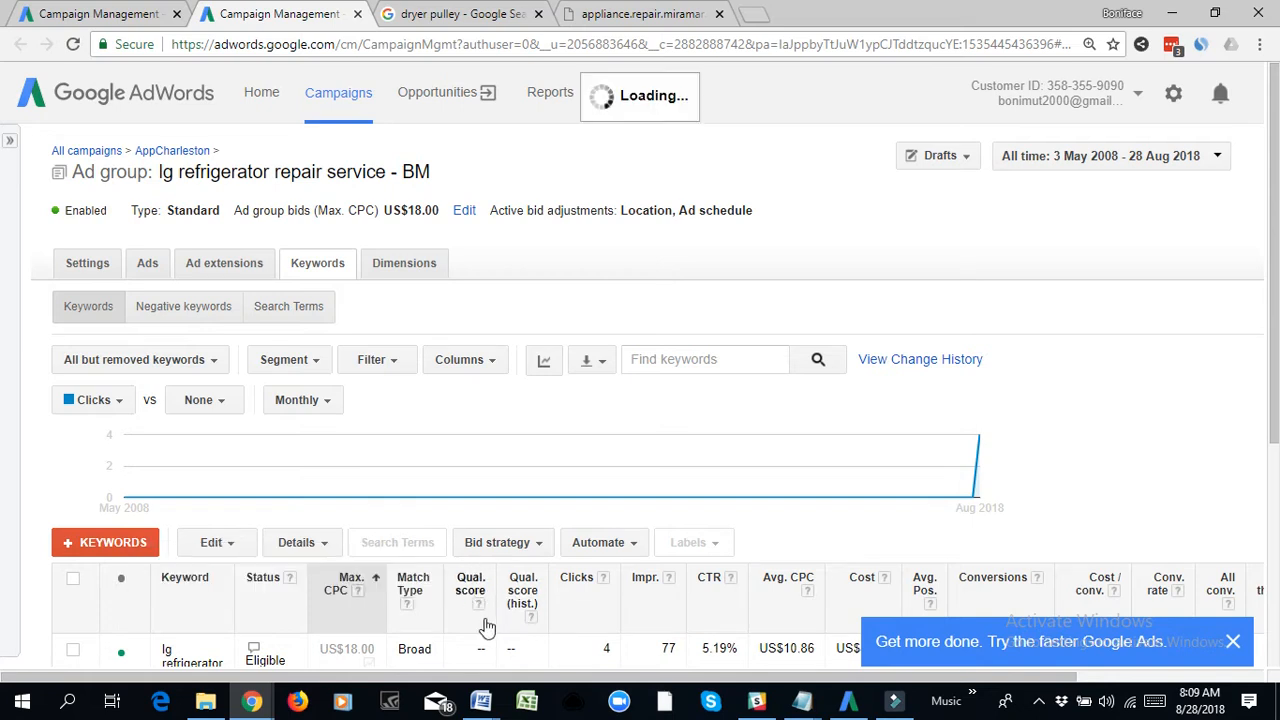
- Show the ad group's ads and examine the wording and performance of the approved and paused call-only ads
click(148, 265)
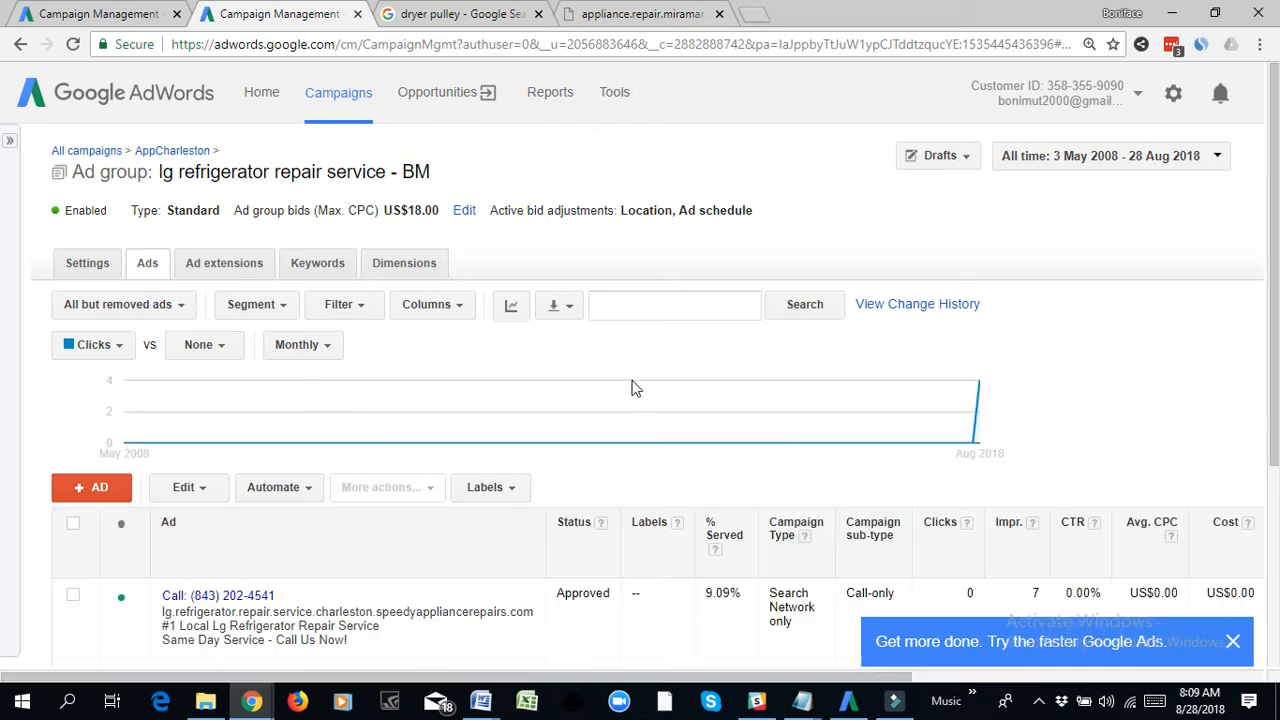
scroll(648, 382, down, 2)
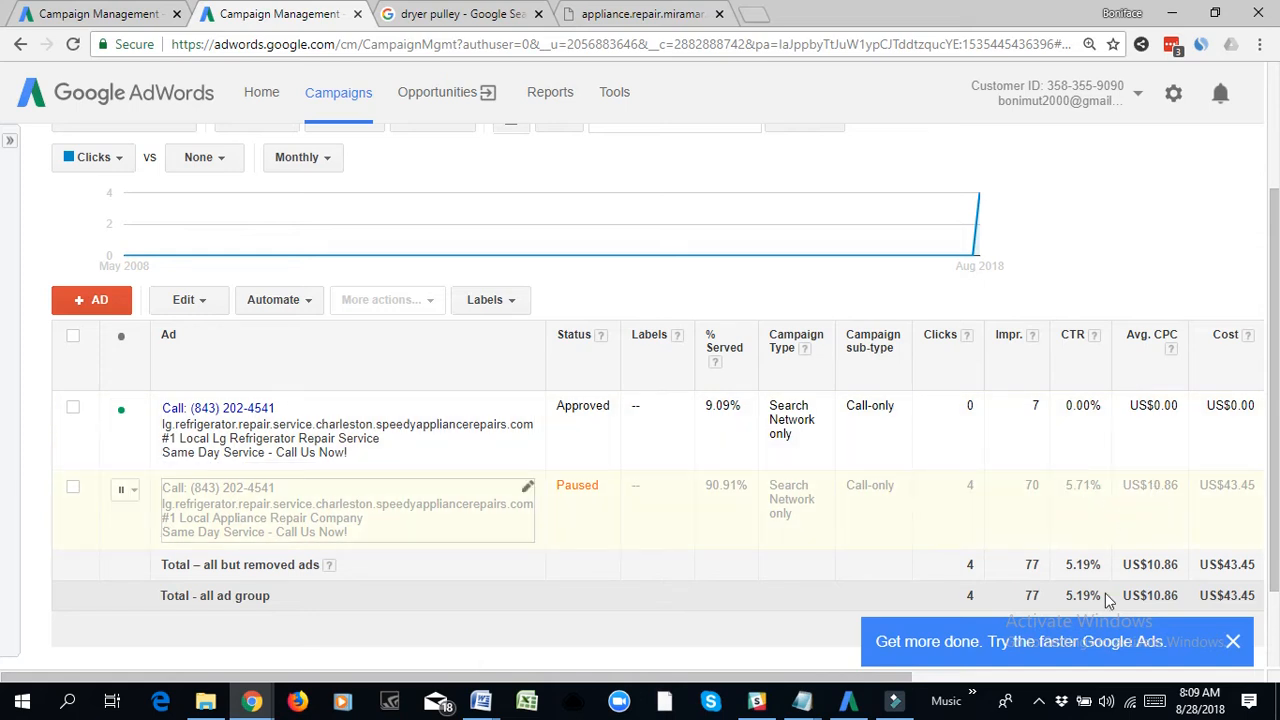
drag(812, 680, 848, 680)
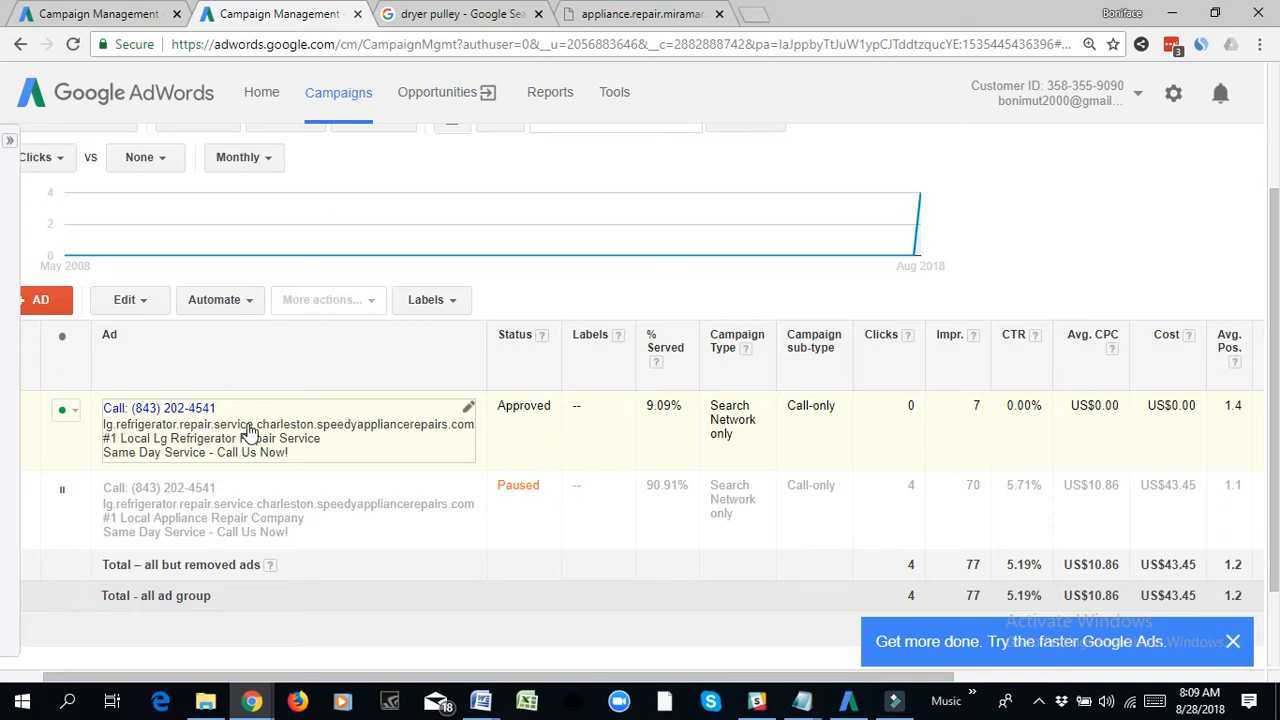
scroll(250, 431, up, 2)
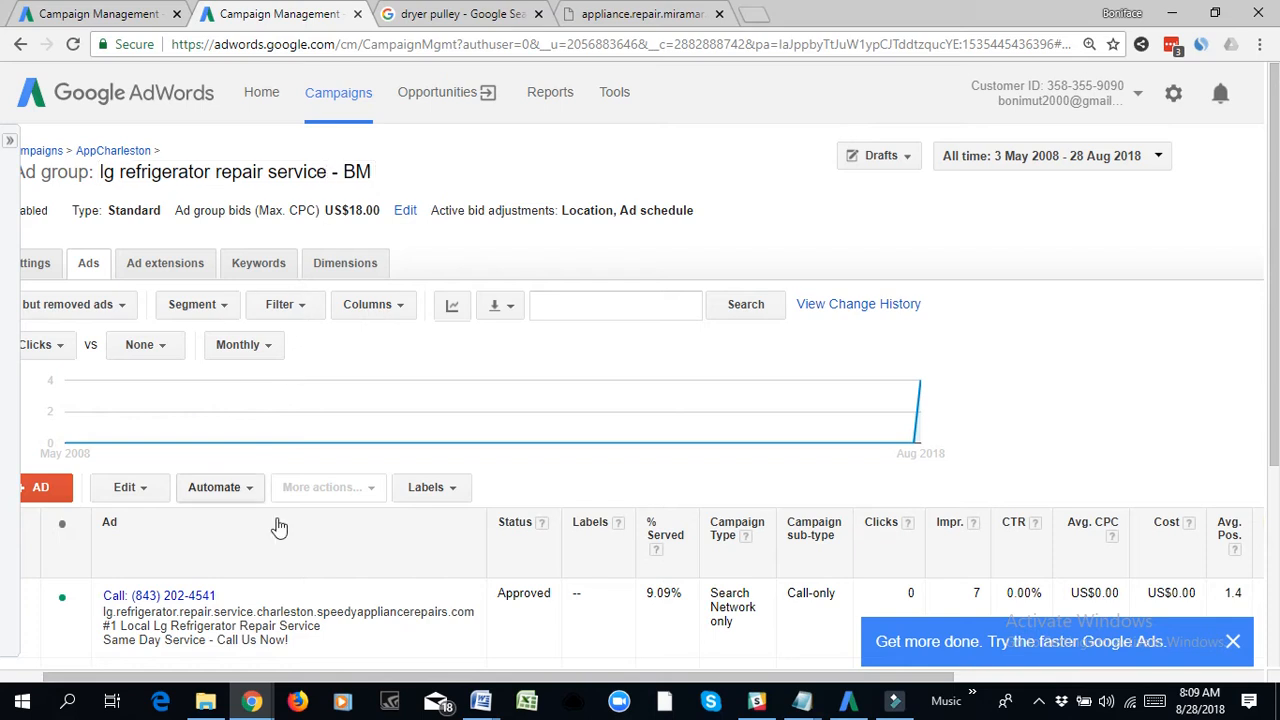
scroll(345, 497, down, 1)
scroll(345, 497, down, 1)
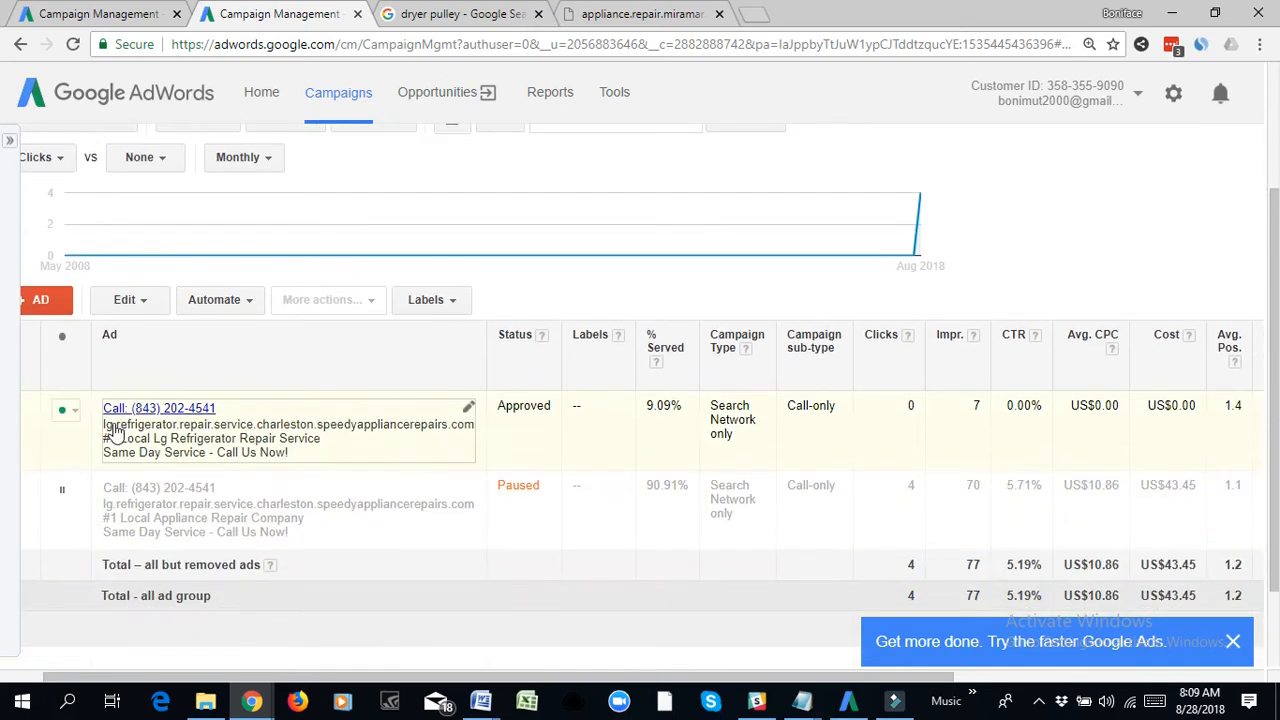
scroll(278, 430, up, 1)
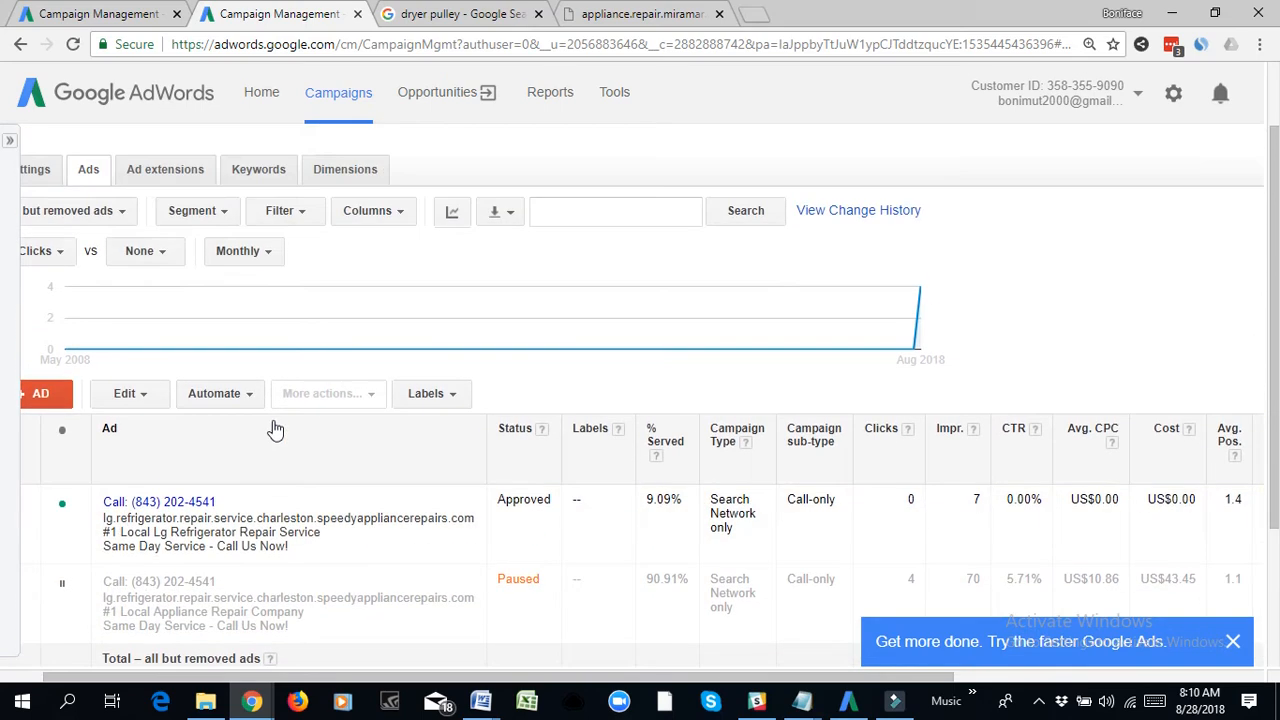
scroll(180, 170, up, 1)
scroll(200, 385, down, 3)
scroll(200, 383, down, 1)
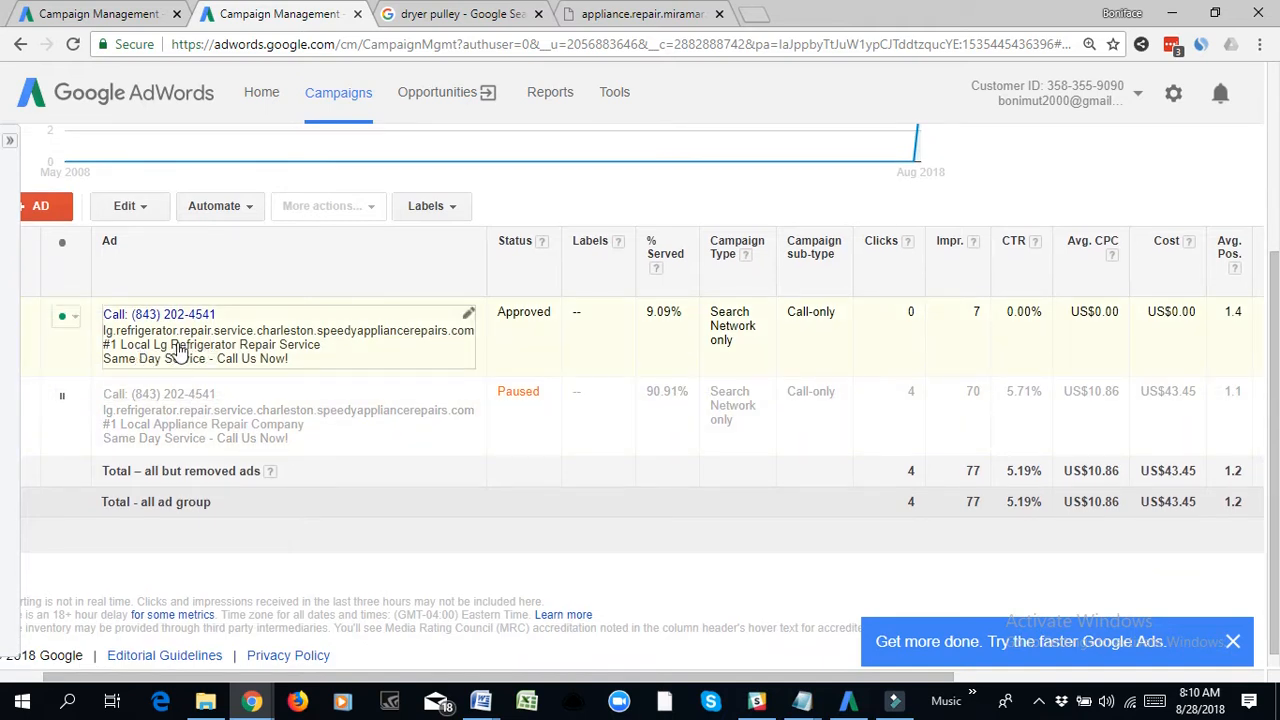
drag(171, 344, 322, 350)
click(140, 360)
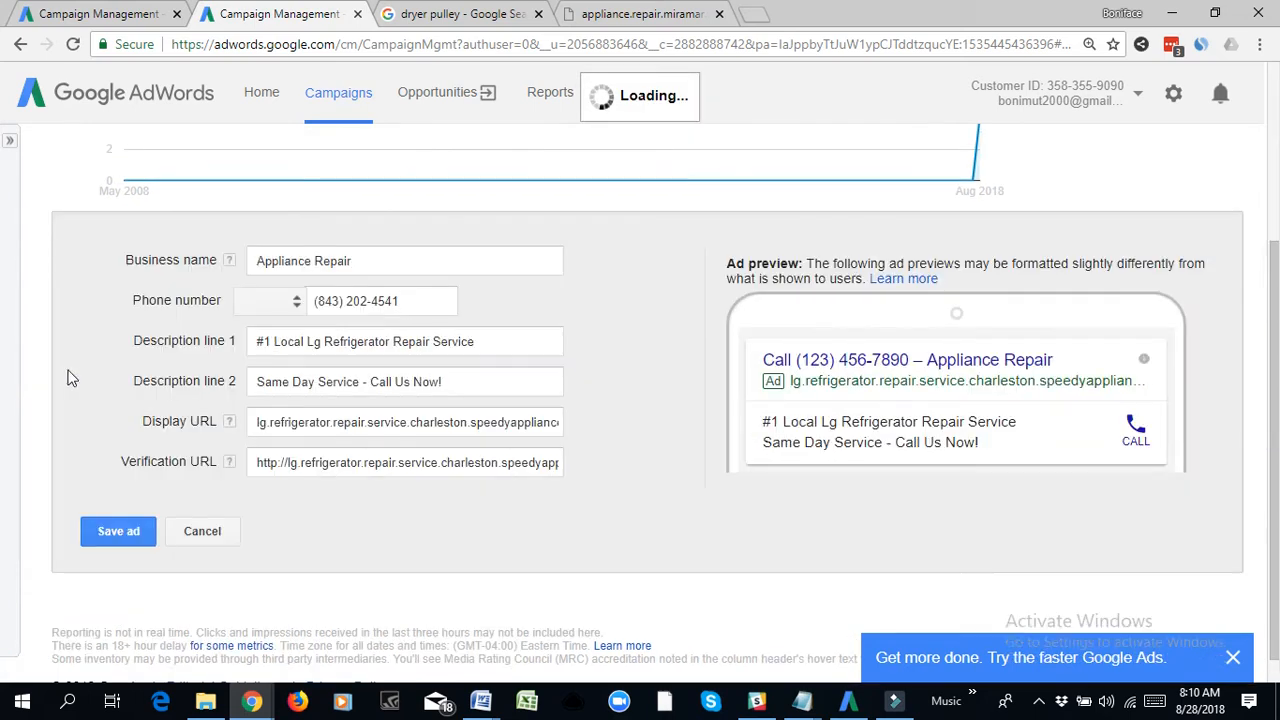
click(210, 534)
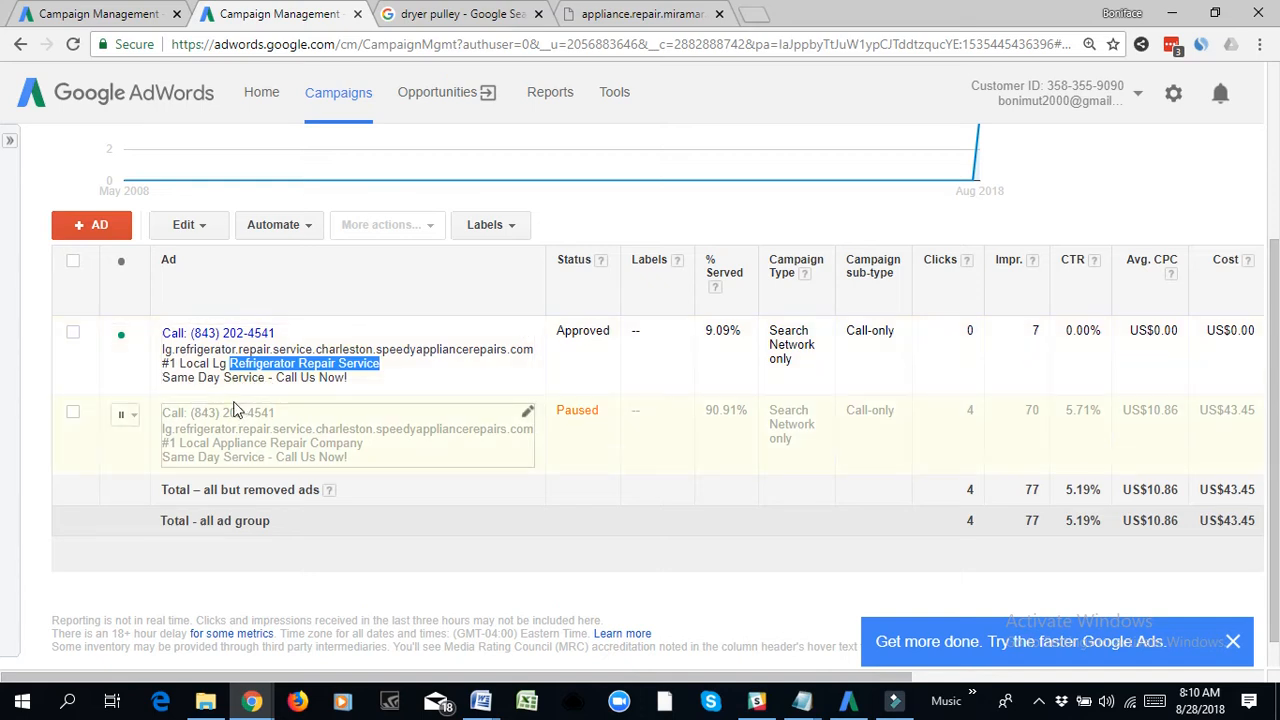
click(45, 368)
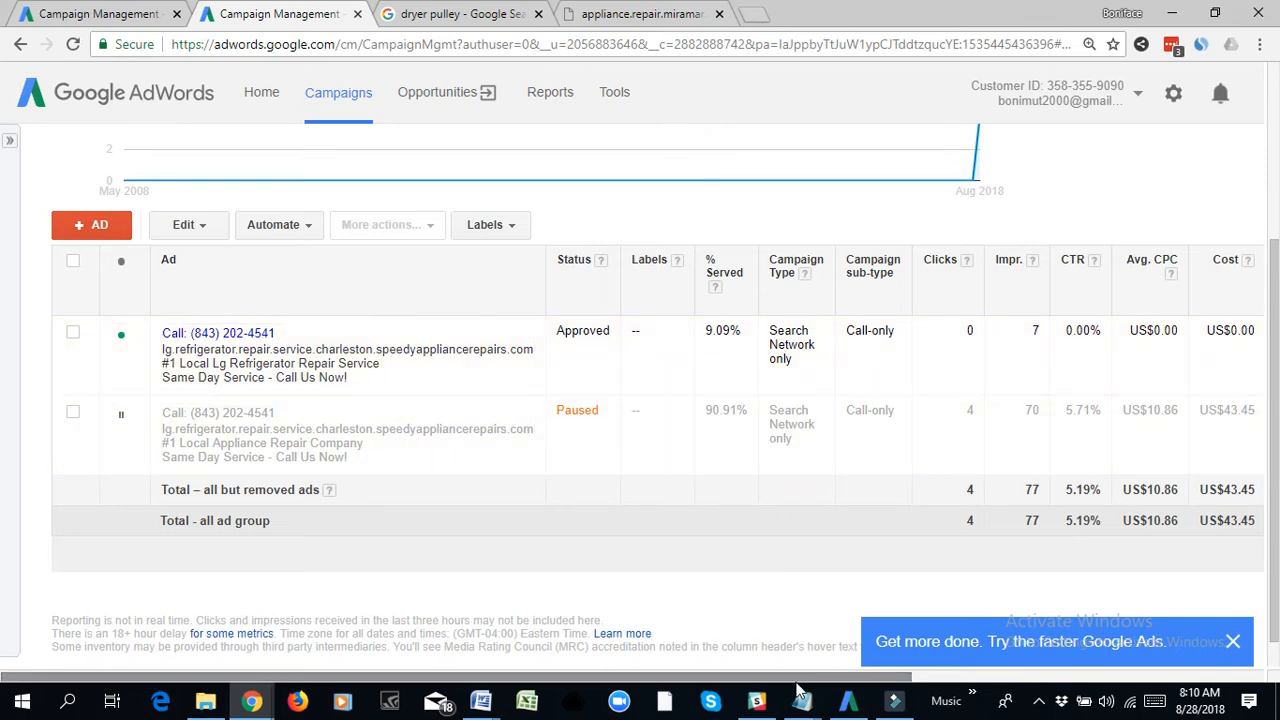
- Examine the paused ad's click, cost and conversion columns, including its average cost per click
mouse_move(797, 678)
mouse_down()
mouse_move(831, 681)
mouse_move(794, 680)
mouse_up()
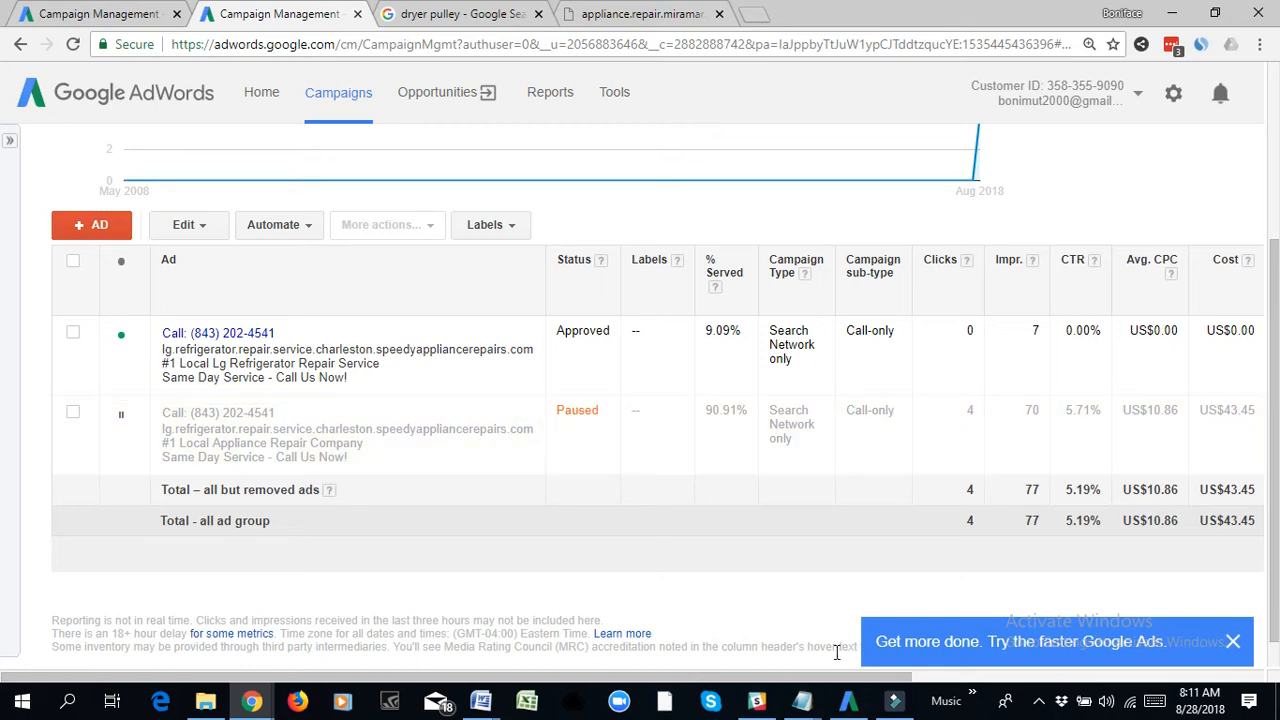
drag(831, 678, 1003, 672)
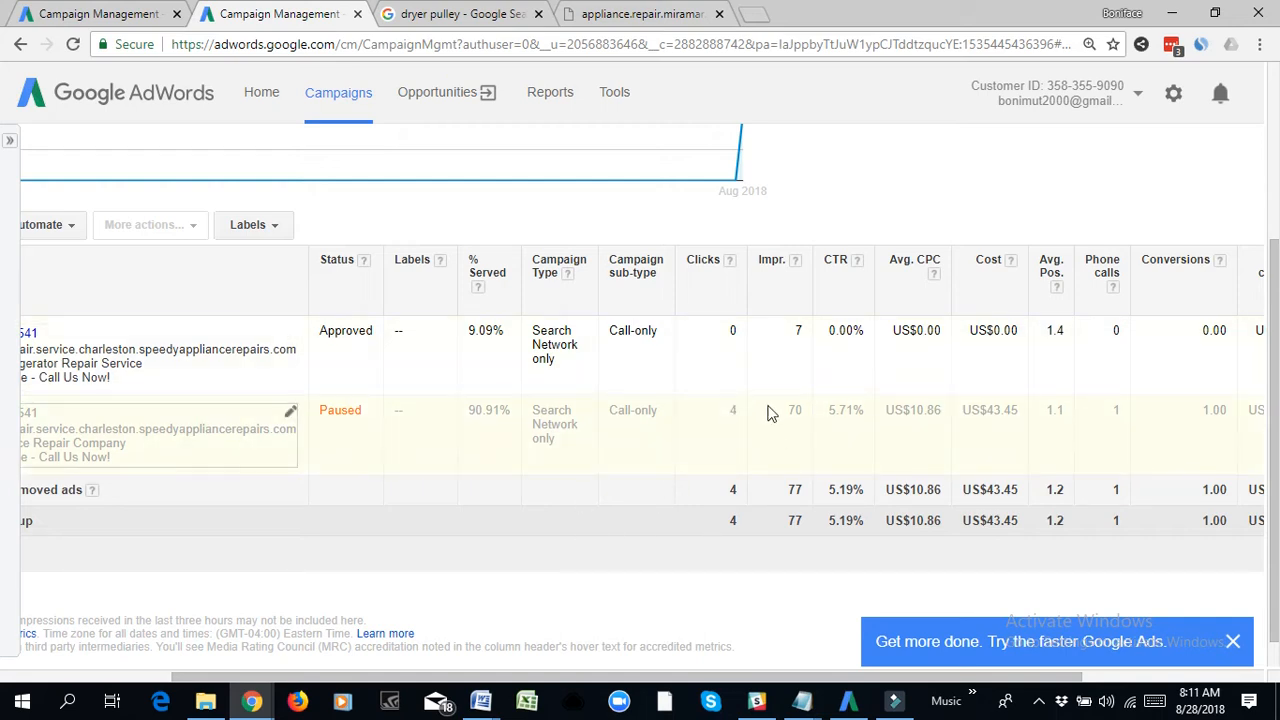
drag(758, 679, 883, 688)
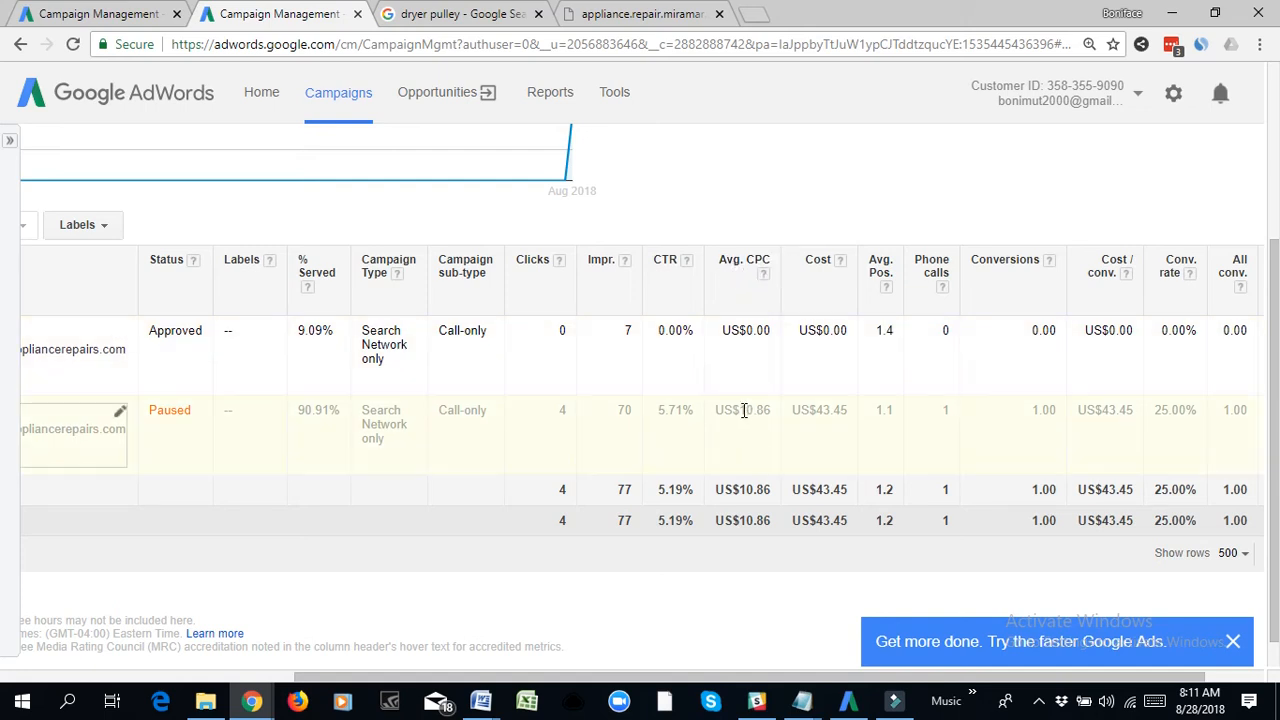
drag(745, 410, 779, 417)
click(771, 408)
click(748, 409)
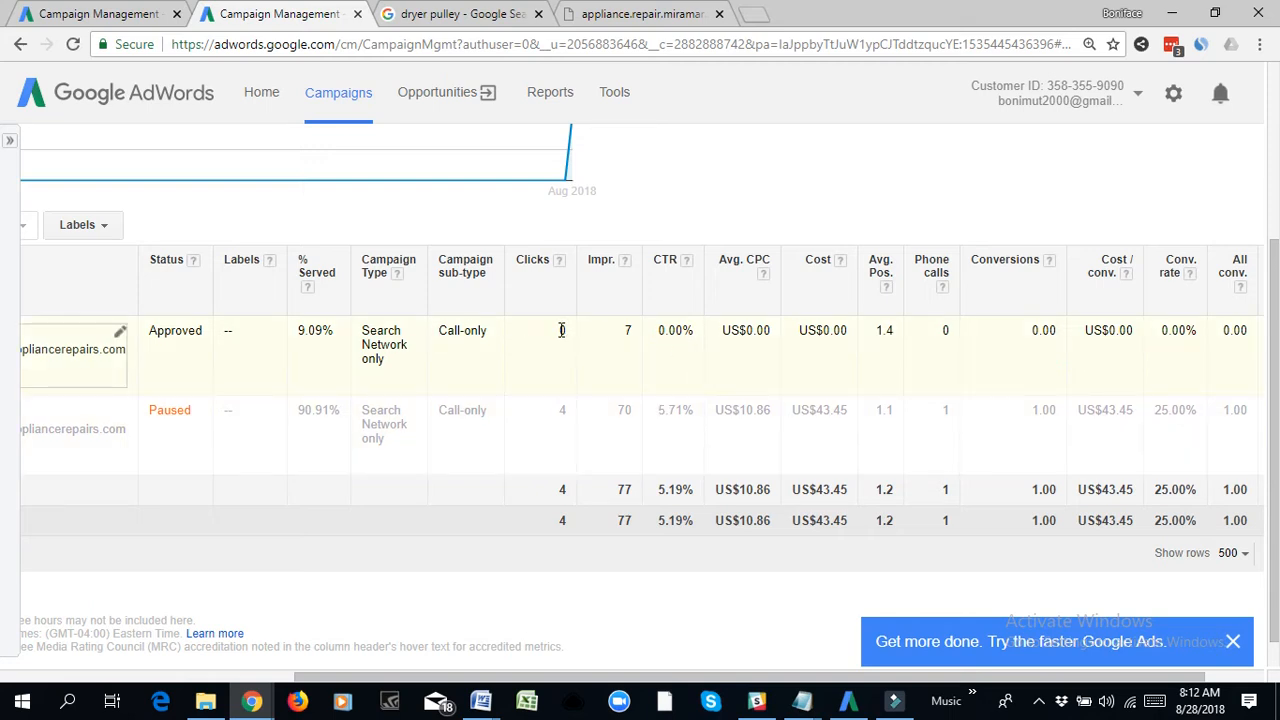
- Compare the paused ad's average cost per click and total cost with the ad group's row in the campaign's ad group list
drag(586, 678, 334, 674)
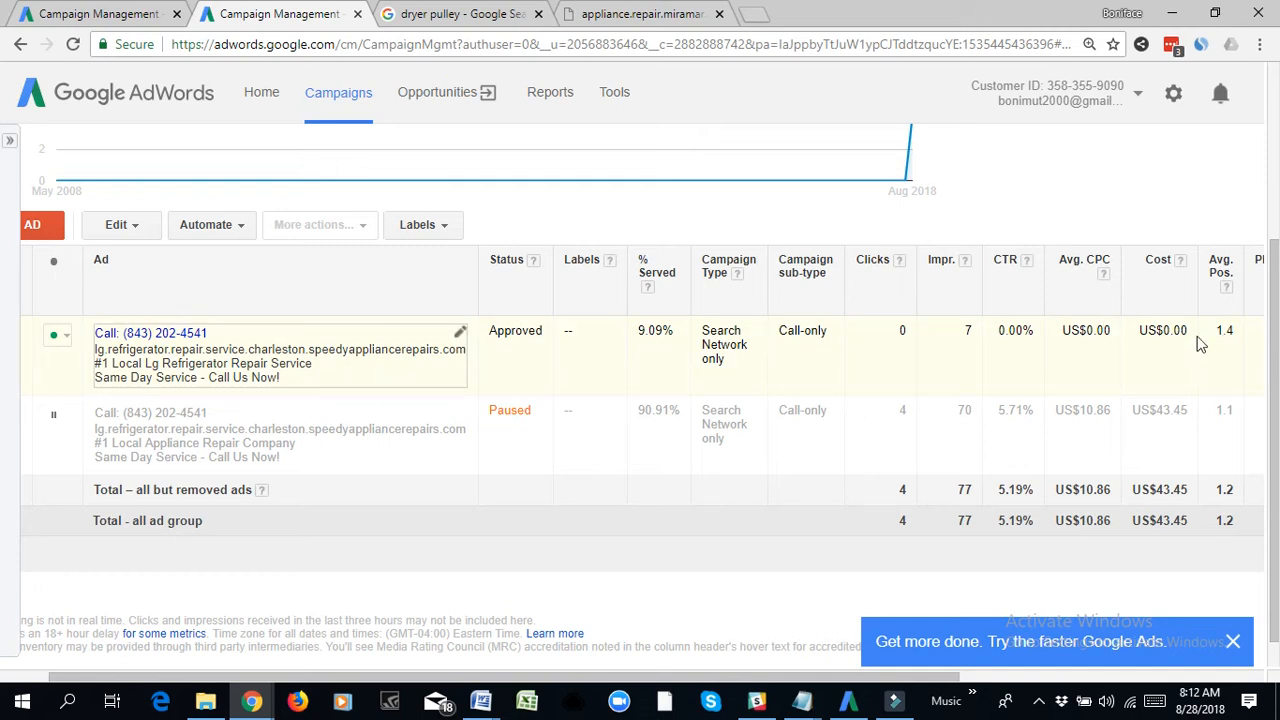
drag(1081, 412, 1104, 412)
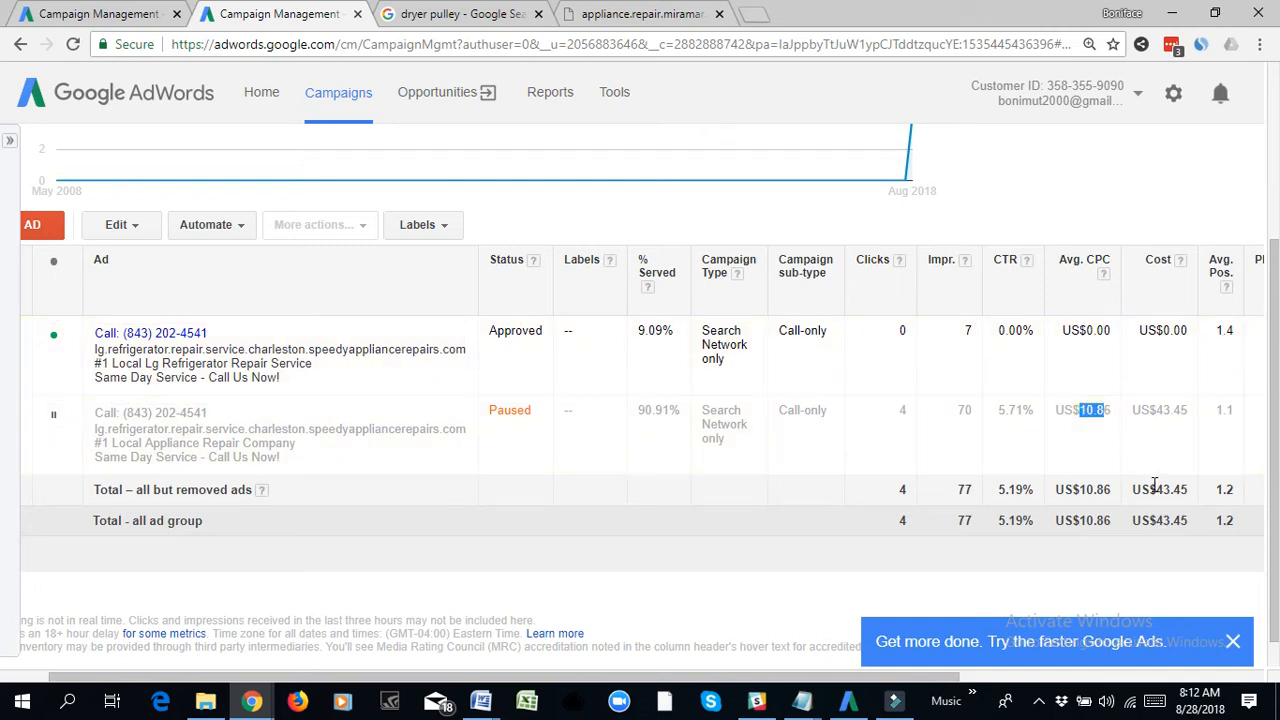
drag(1149, 490, 1192, 500)
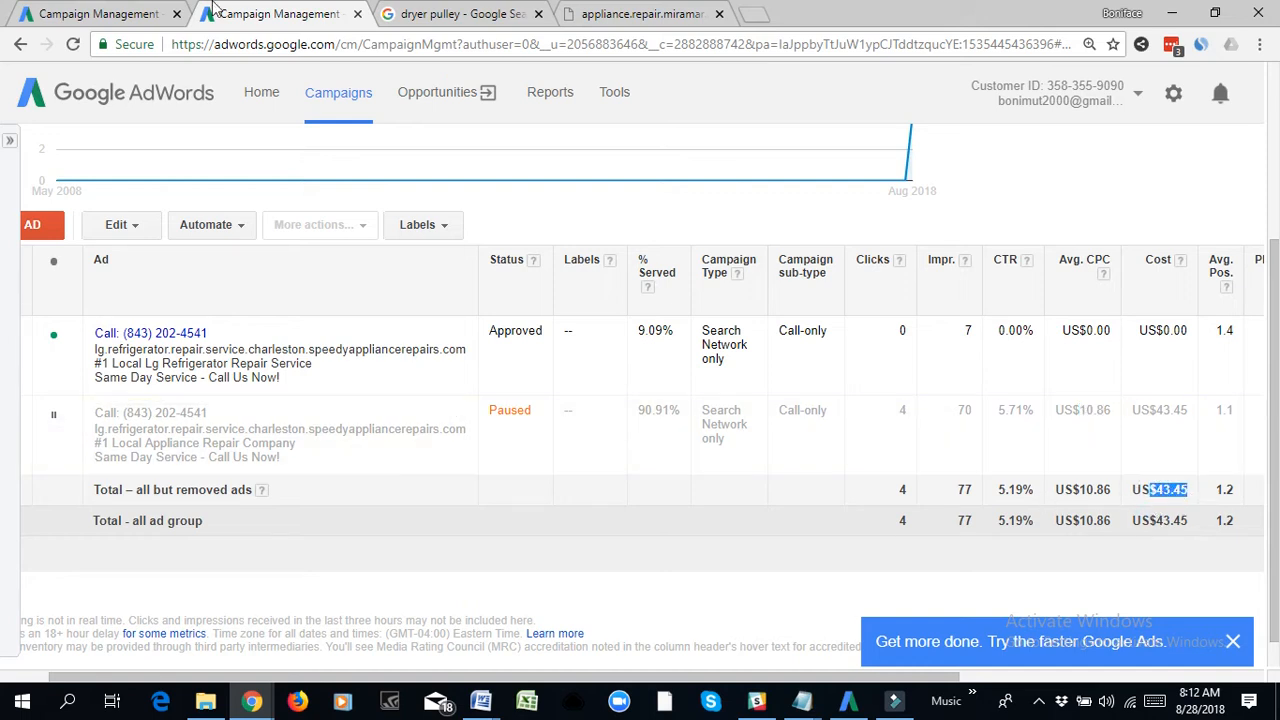
click(82, 14)
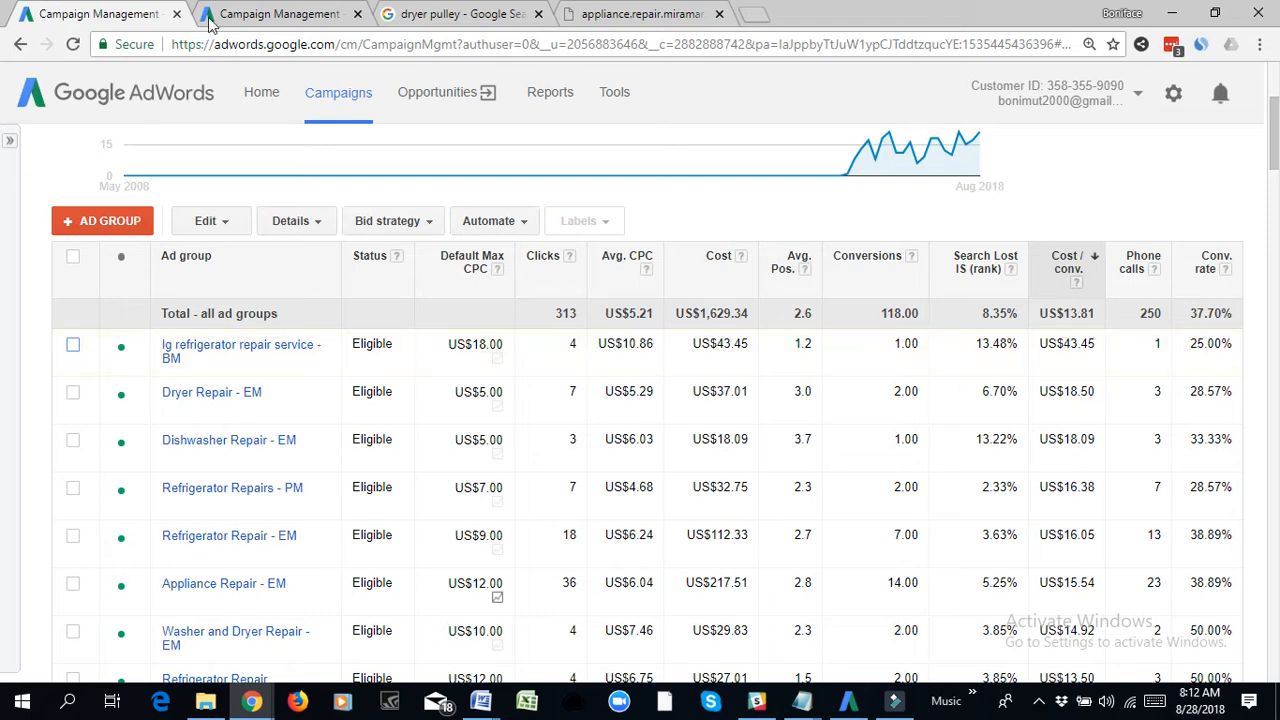
click(270, 14)
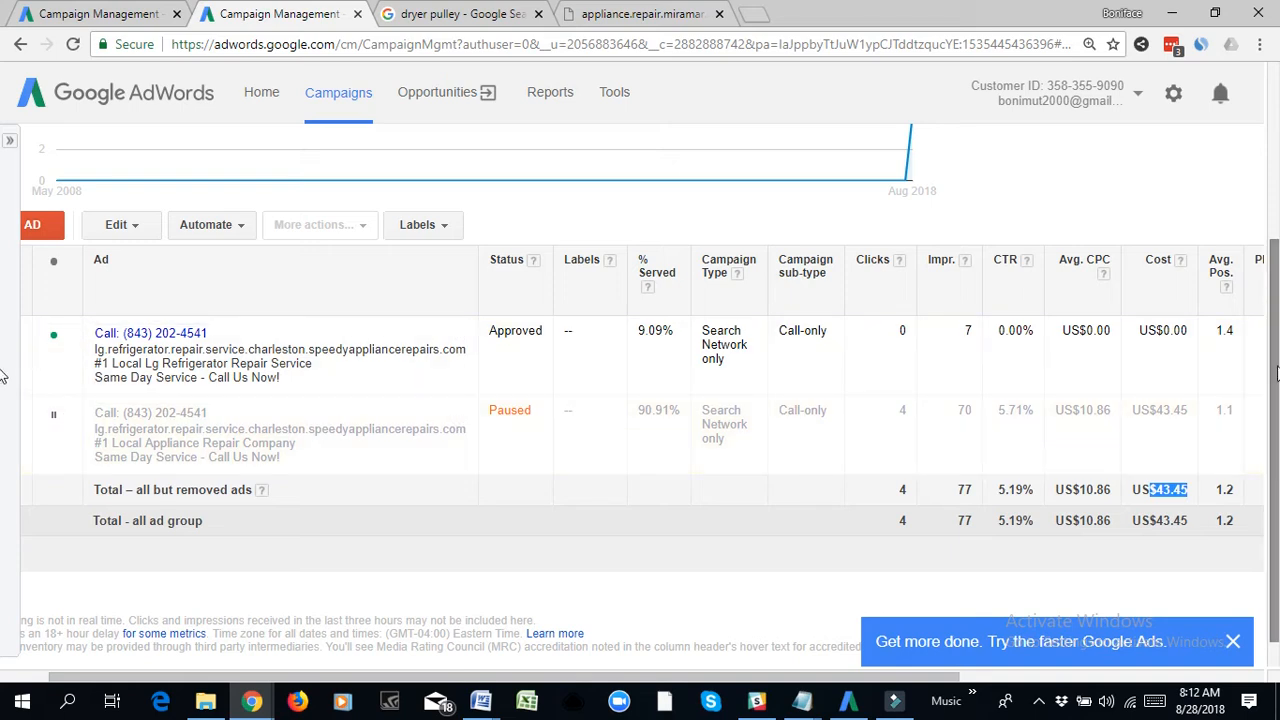
- Open the paused call-only ad for editing and visit the landing page at its verification URL
drag(1276, 374, 1276, 344)
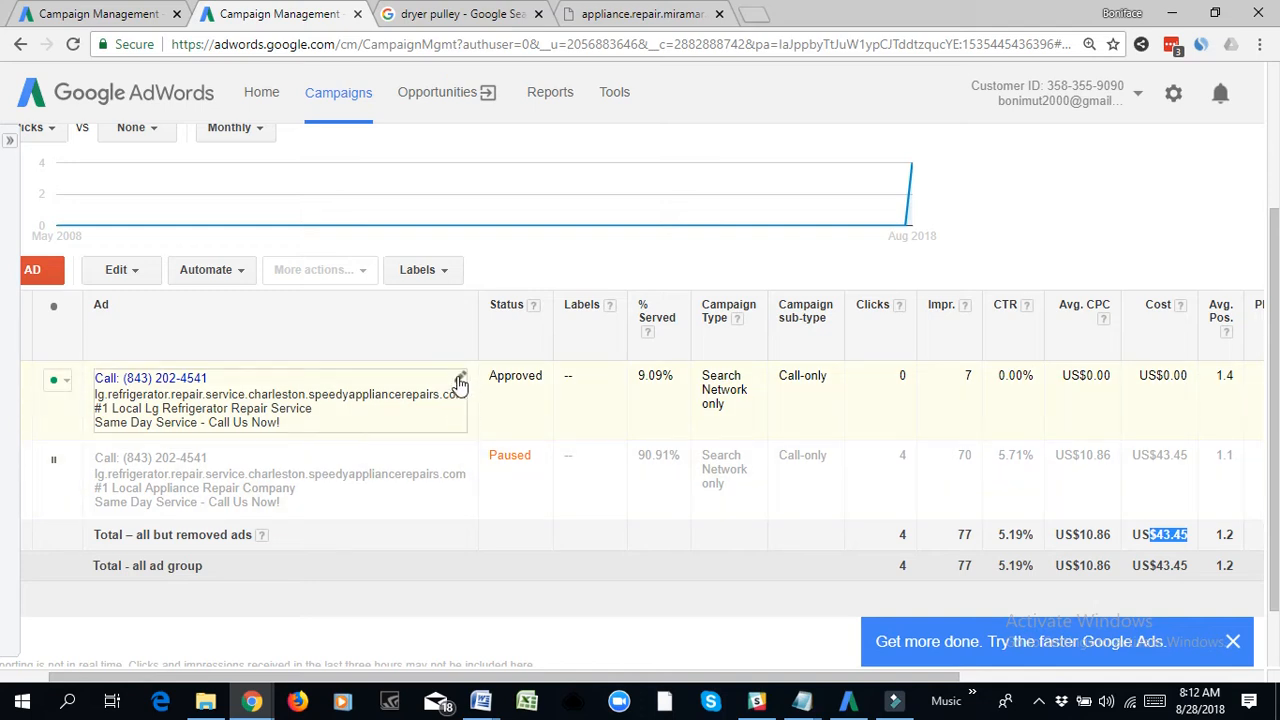
click(461, 456)
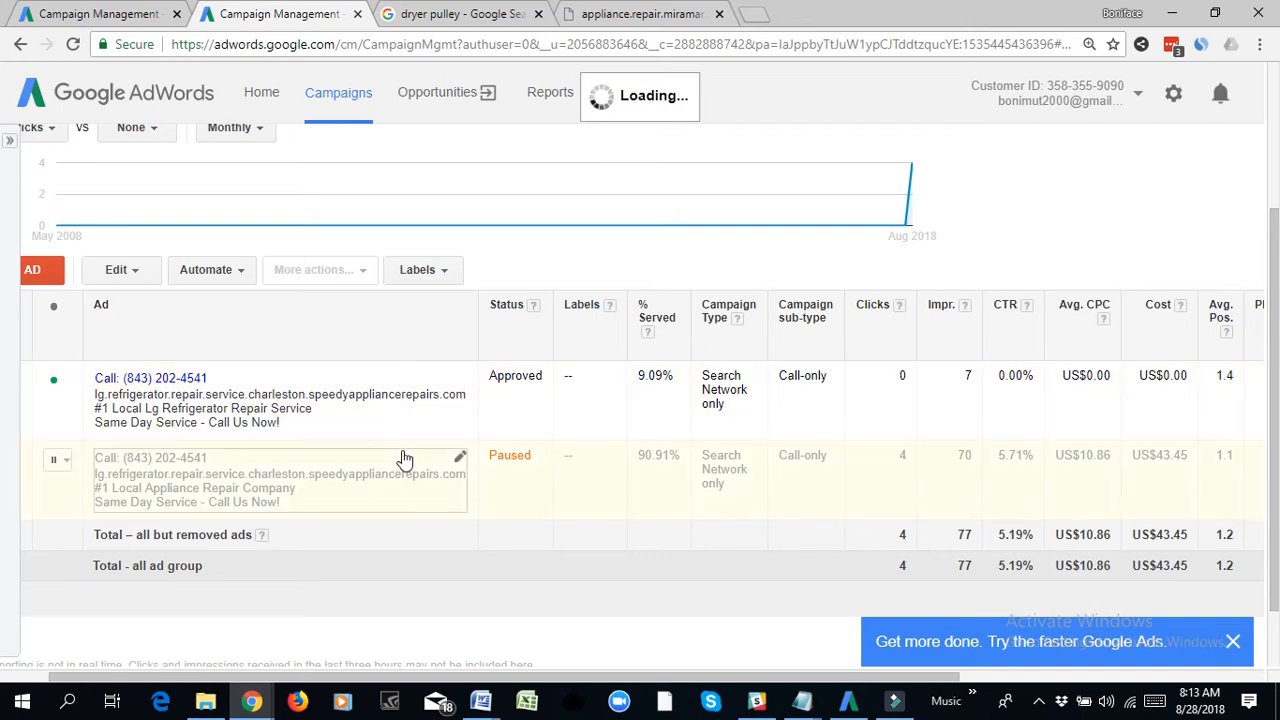
scroll(300, 300, up, 3)
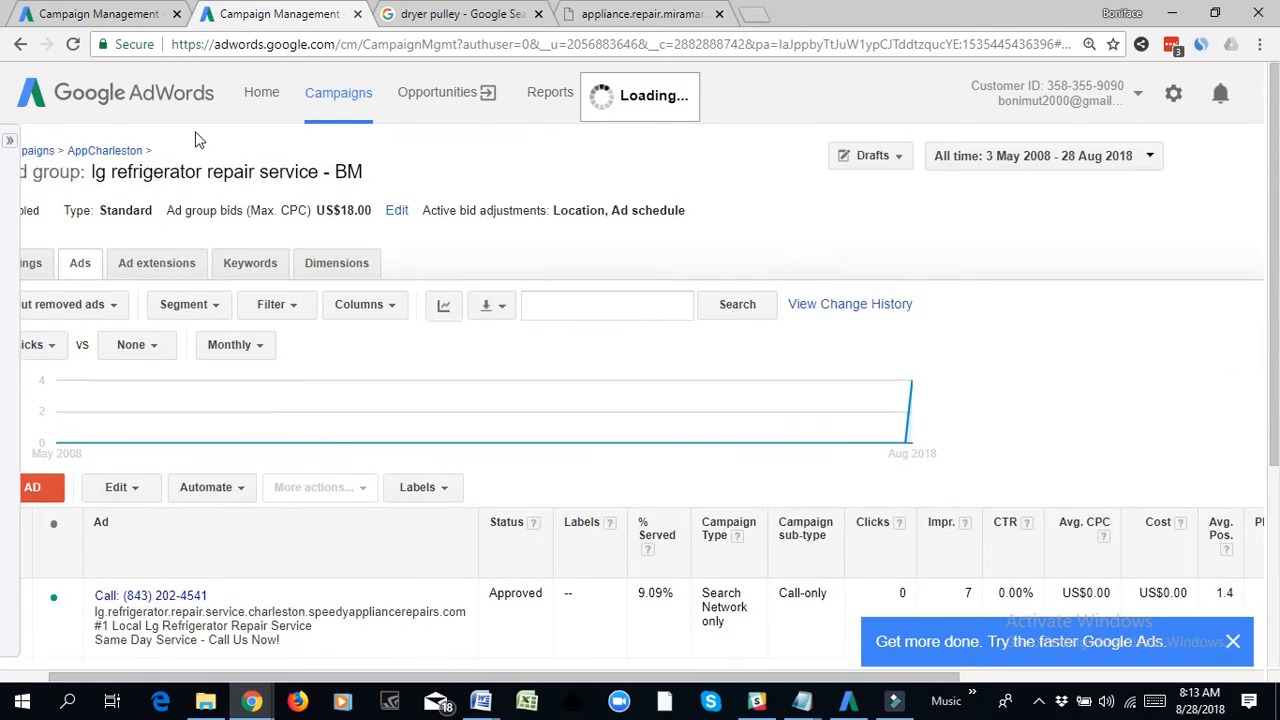
scroll(466, 487, down, 3)
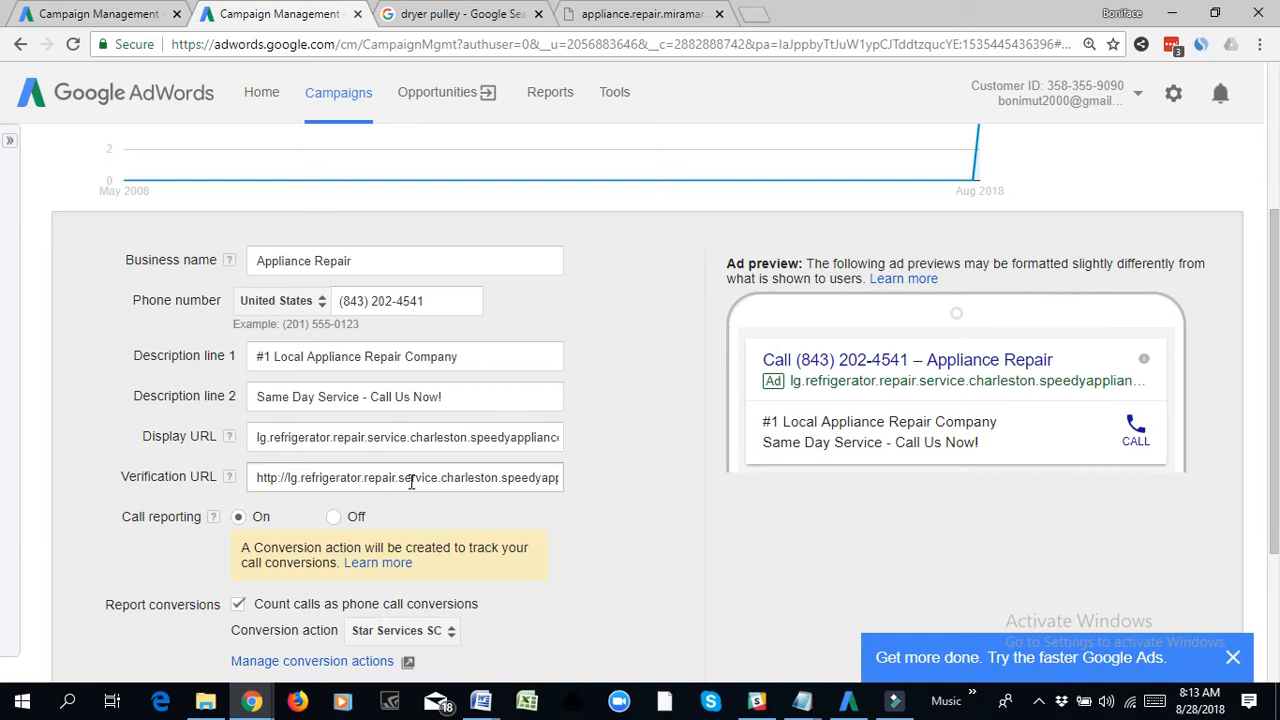
triple_click(410, 478)
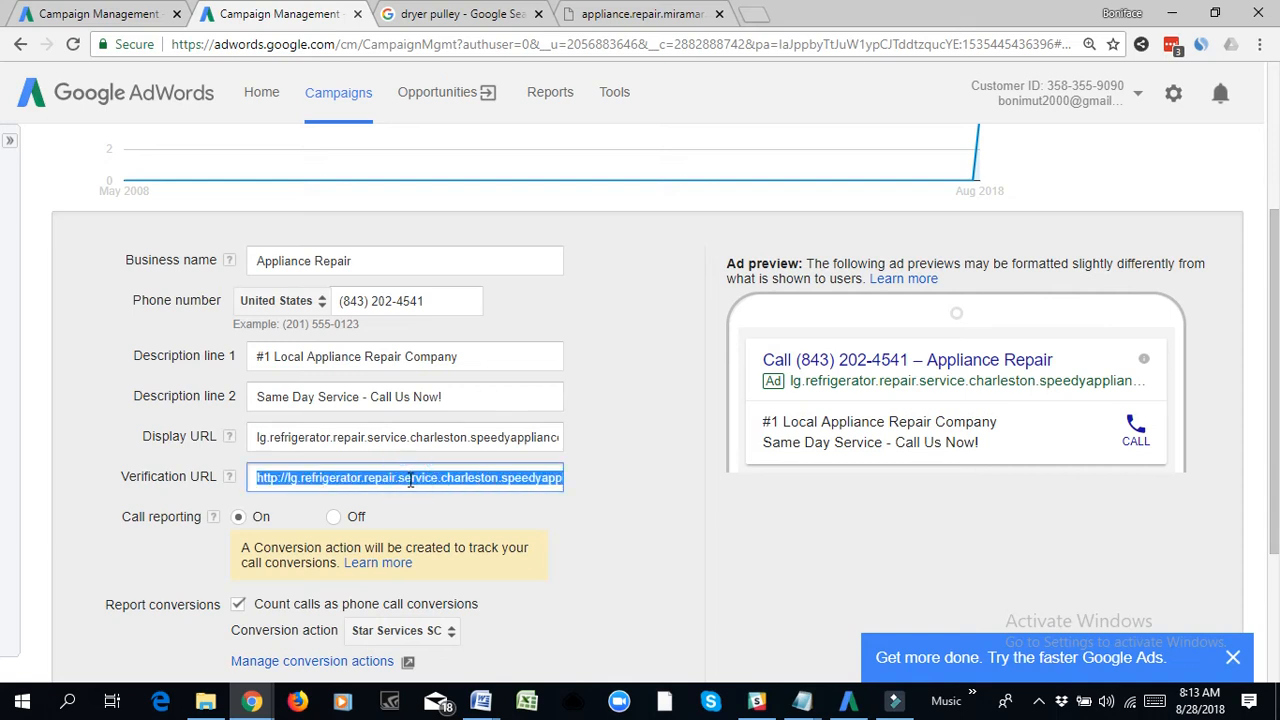
right_click(410, 478)
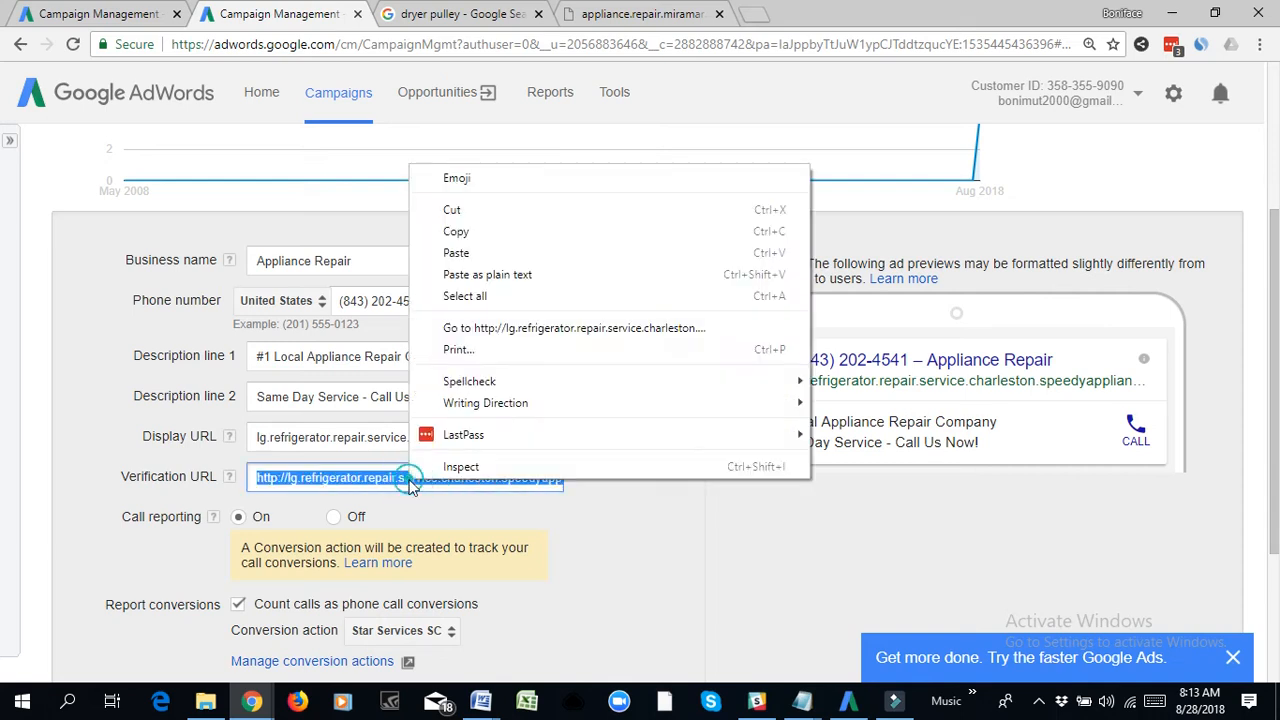
click(571, 328)
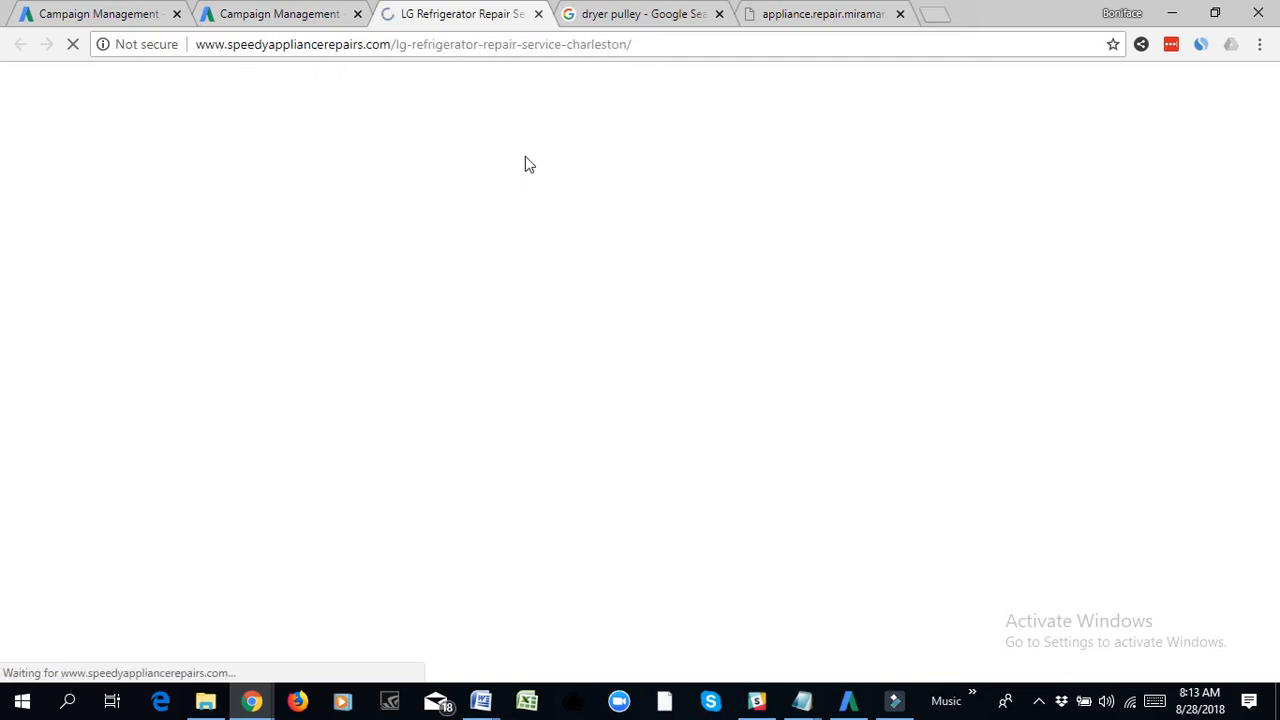
- Search the landing page for the heading phrase "LG Refrigerator Repair Service" to check how often the keyword is used
scroll(448, 478, down, 2)
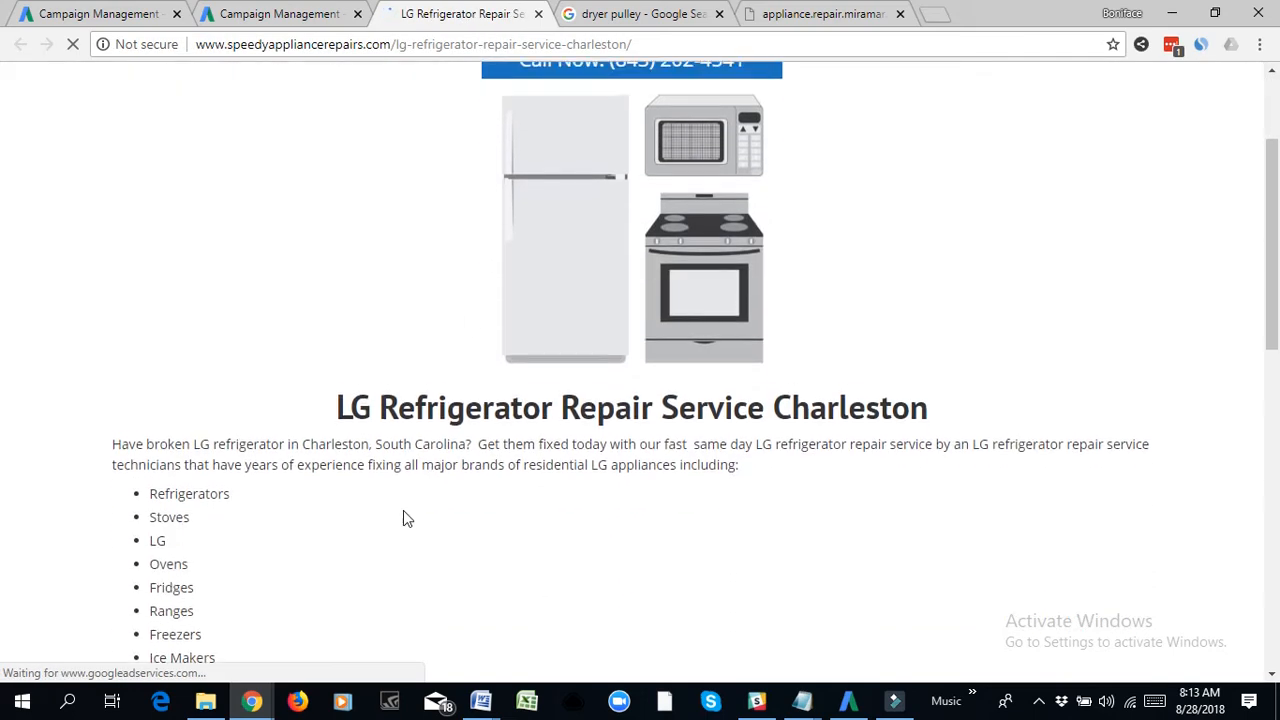
drag(336, 400, 763, 399)
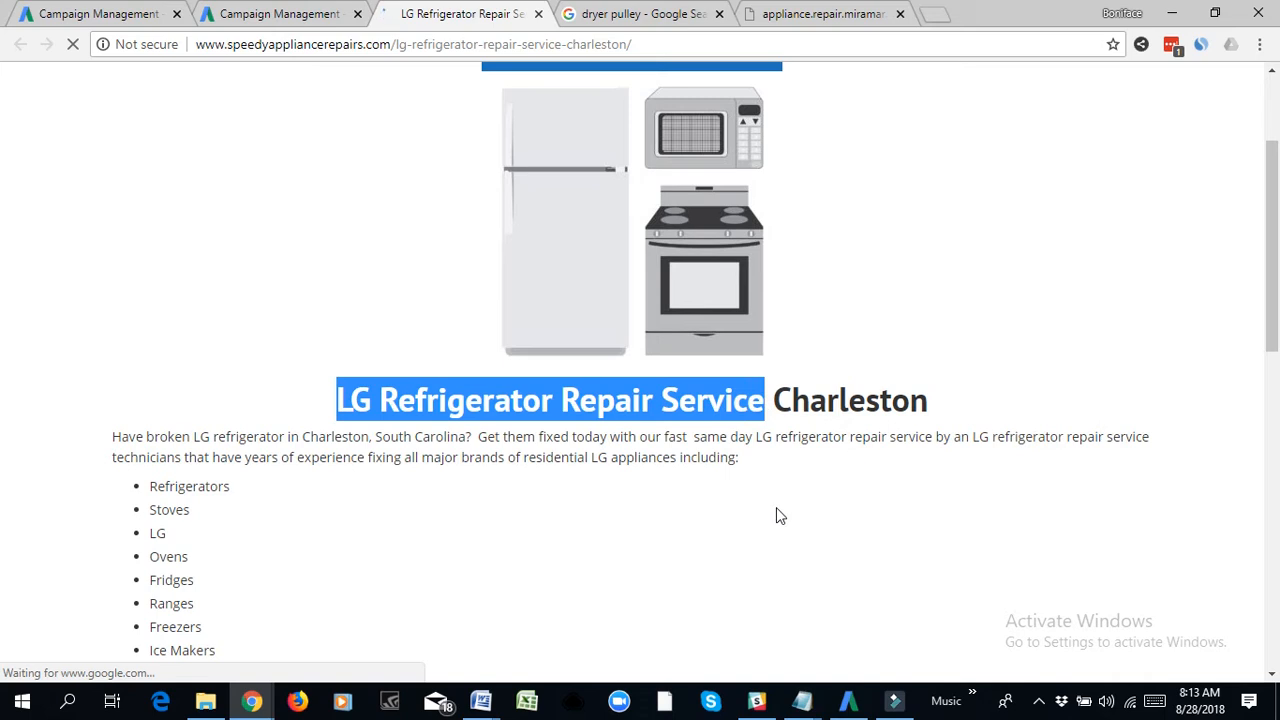
key(ctrl+f)
key(Return)
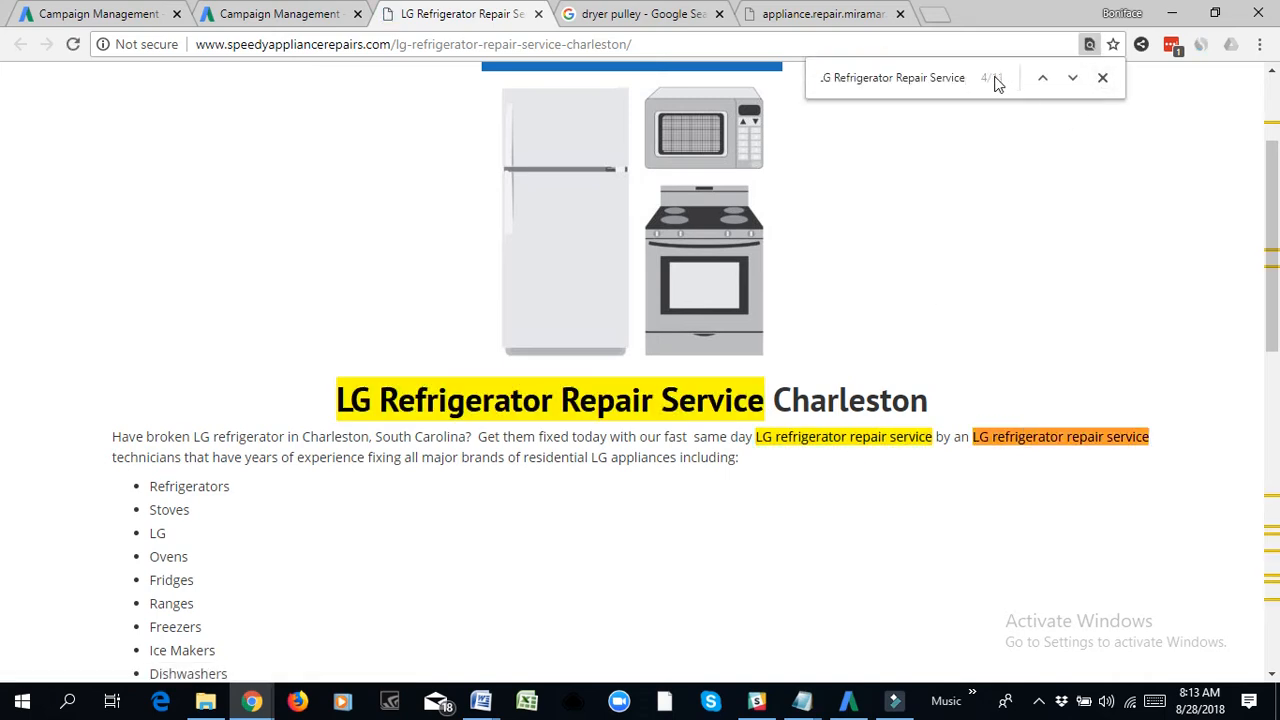
click(1103, 78)
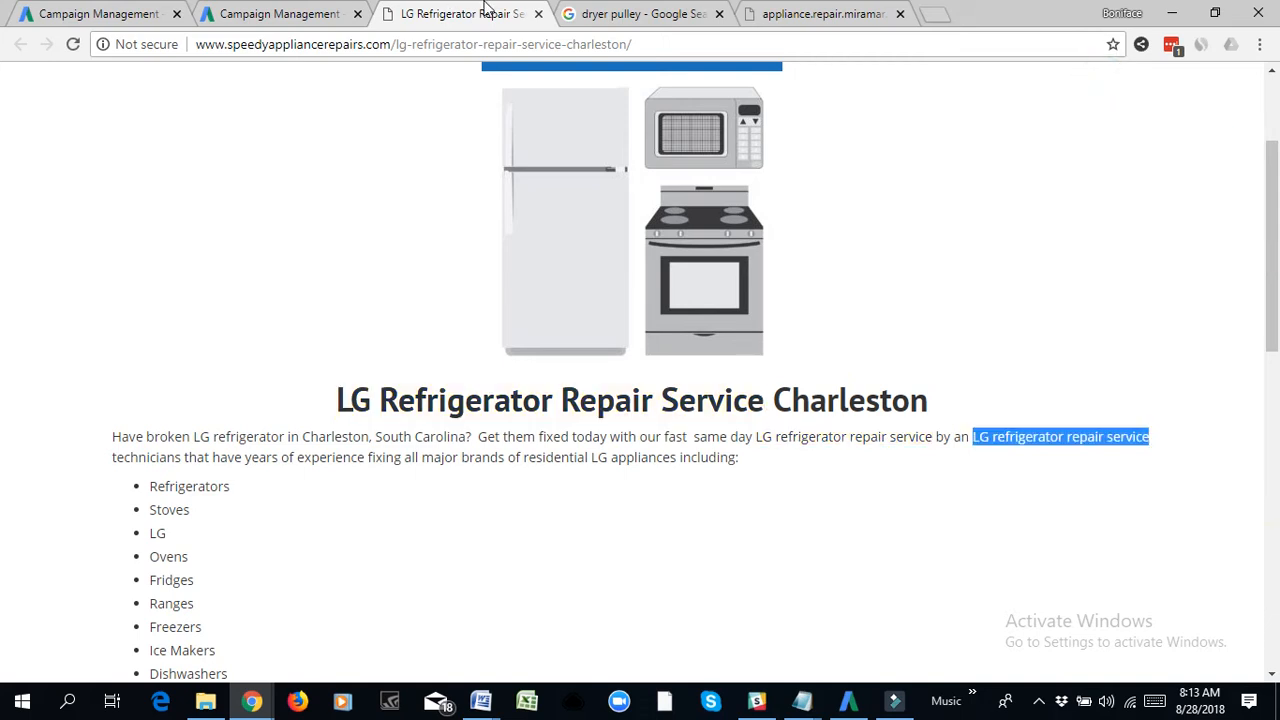
- Close the landing page and leave the paused ad's editor without saving
click(538, 14)
scroll(449, 591, down, 2)
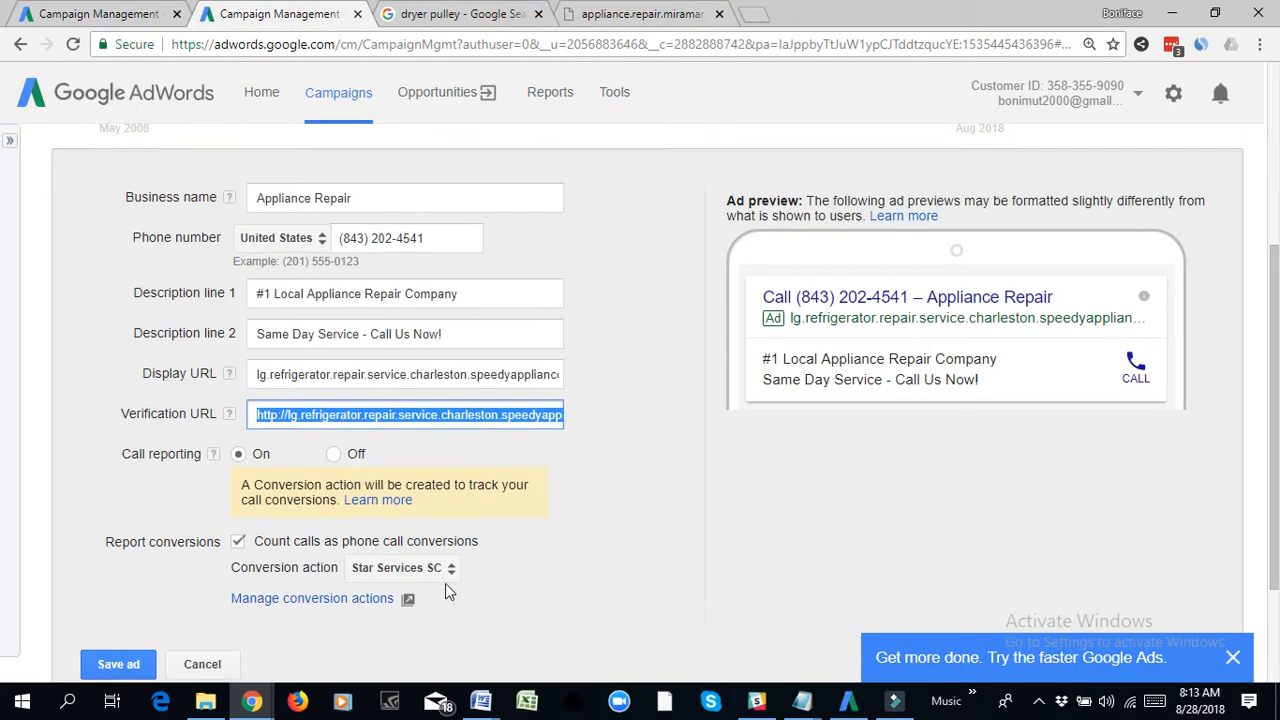
click(207, 545)
scroll(280, 366, up, 5)
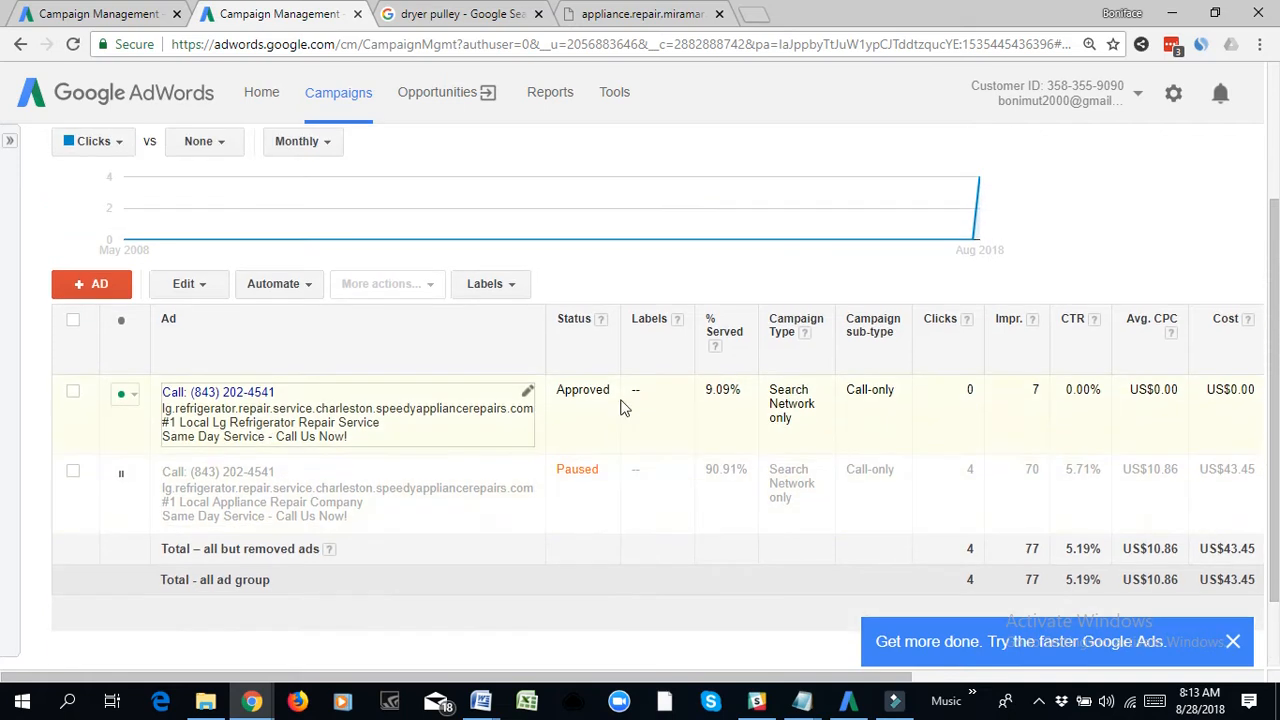
- Review the two ads once more, close the ad group's page and return to the AppCharleston ad group list
scroll(343, 409, down, 1)
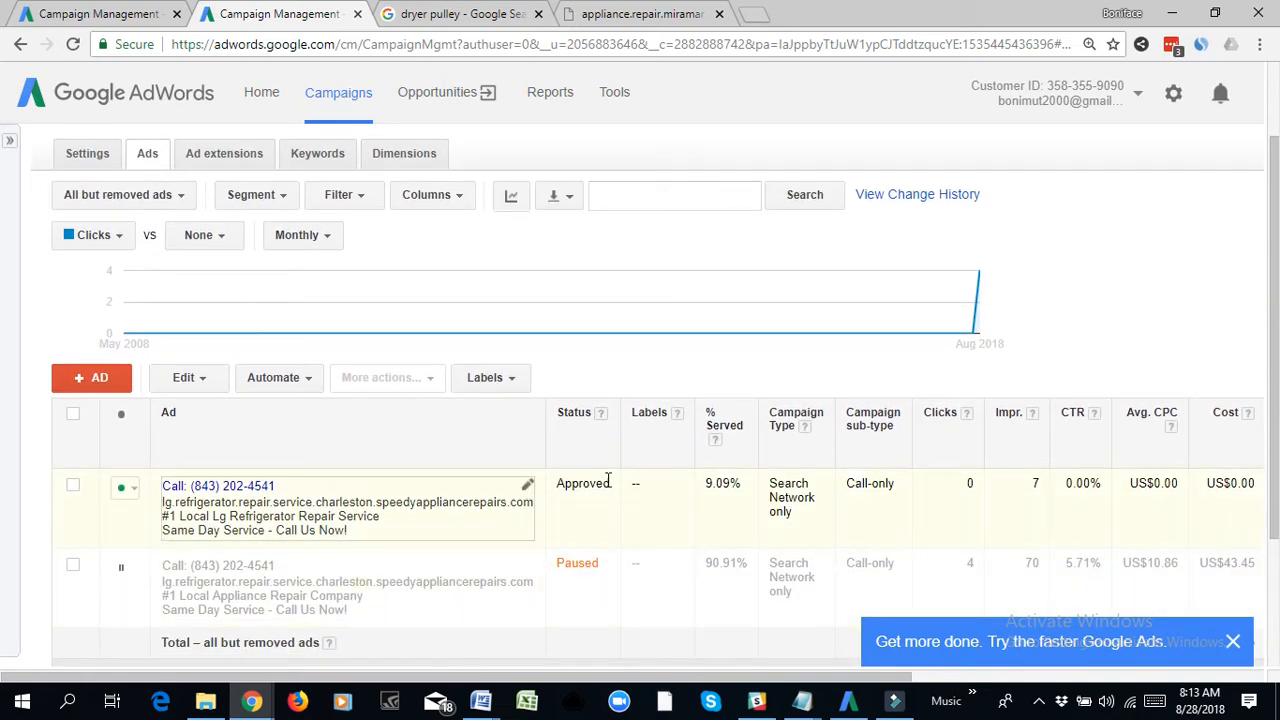
scroll(100, 251, up, 1)
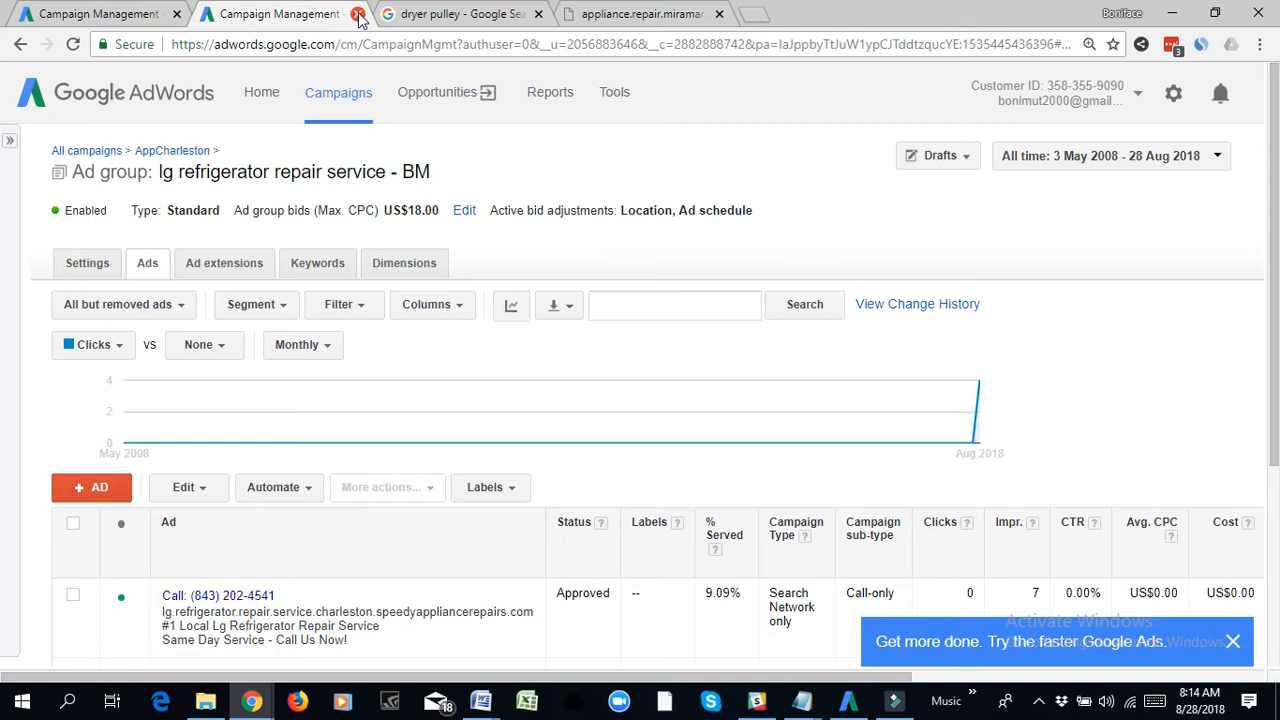
scroll(571, 449, down, 3)
scroll(374, 423, up, 1)
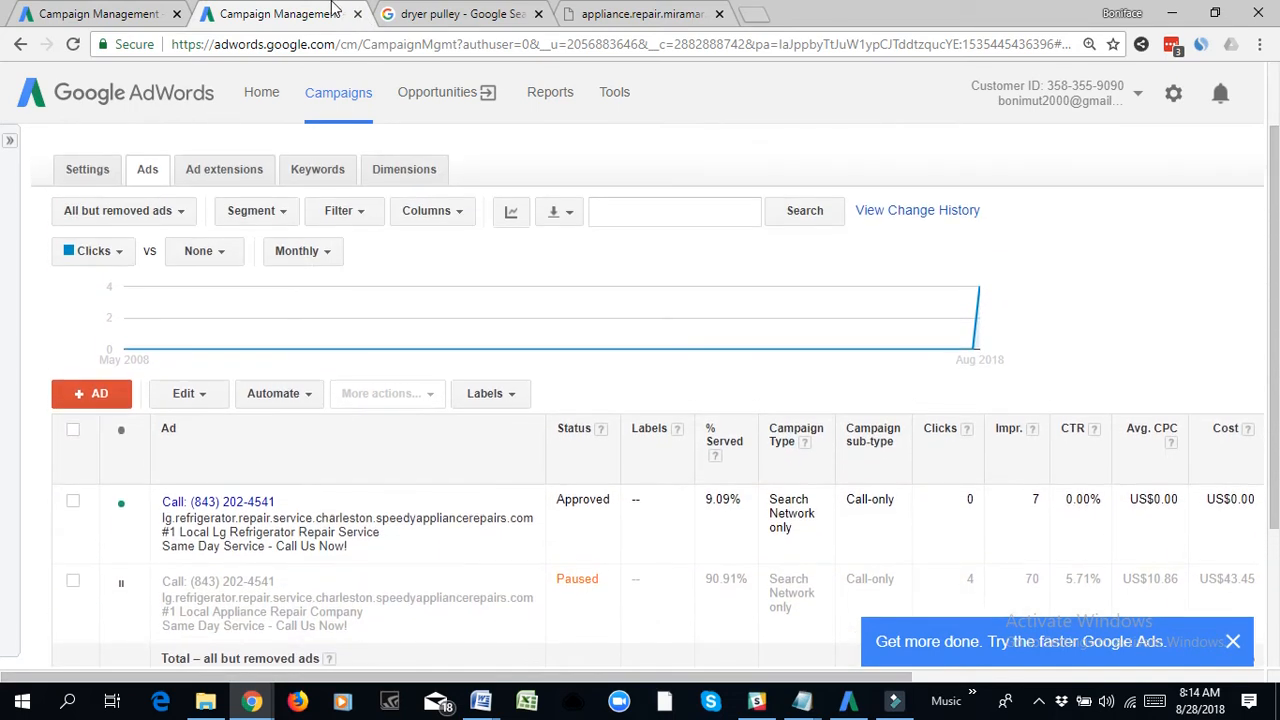
click(357, 14)
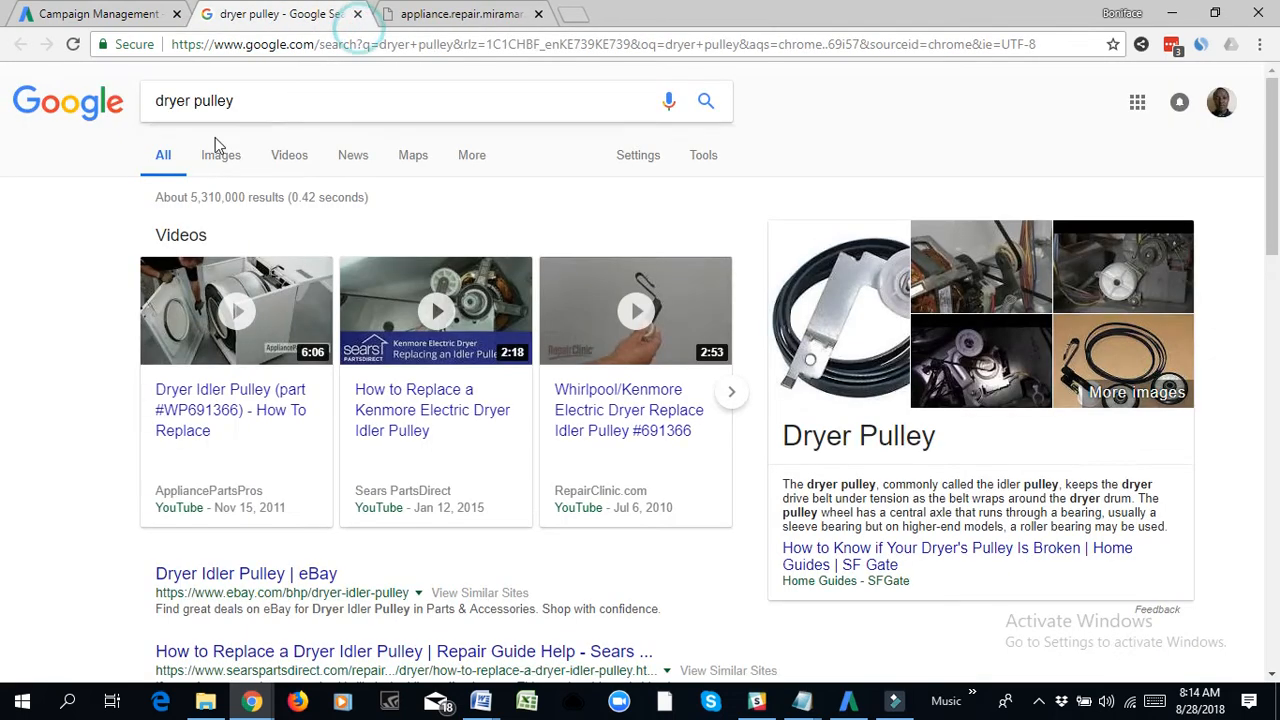
click(100, 14)
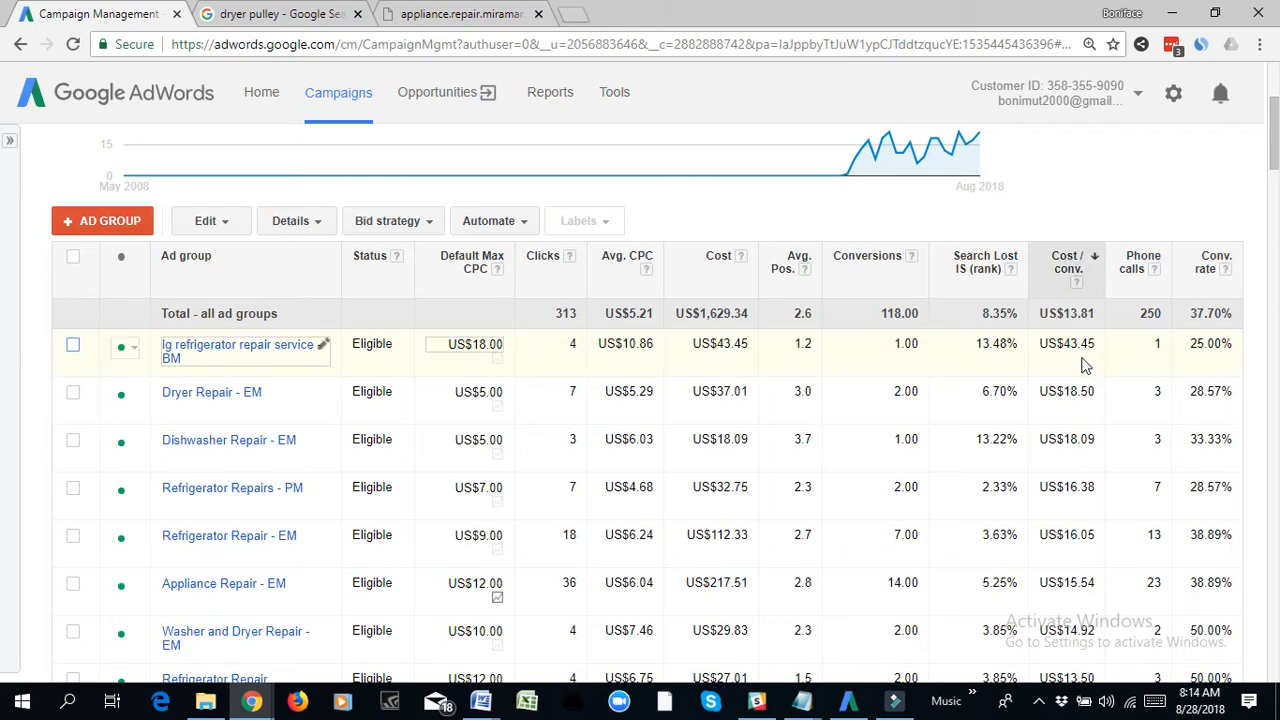
- Sort the campaign's ad groups by clicks, highest first, and scan their cost per conversion
click(546, 285)
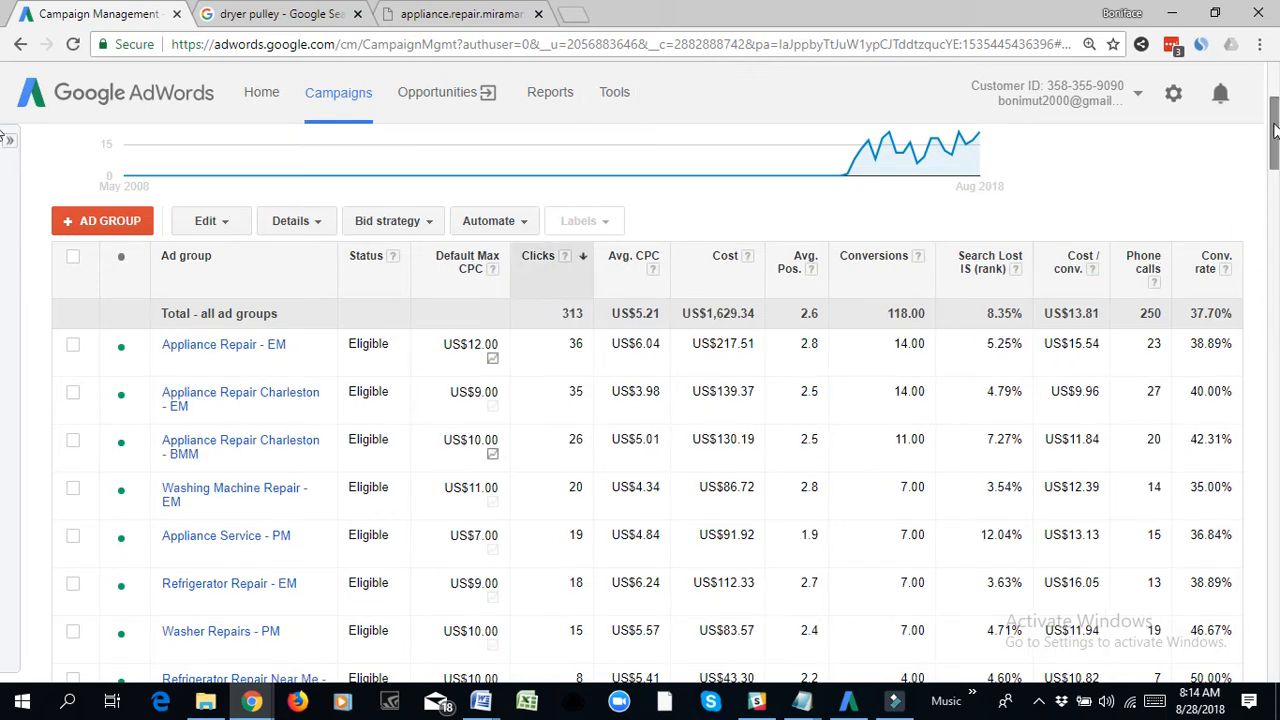
scroll(1276, 140, down, 1)
drag(1276, 140, 1276, 252)
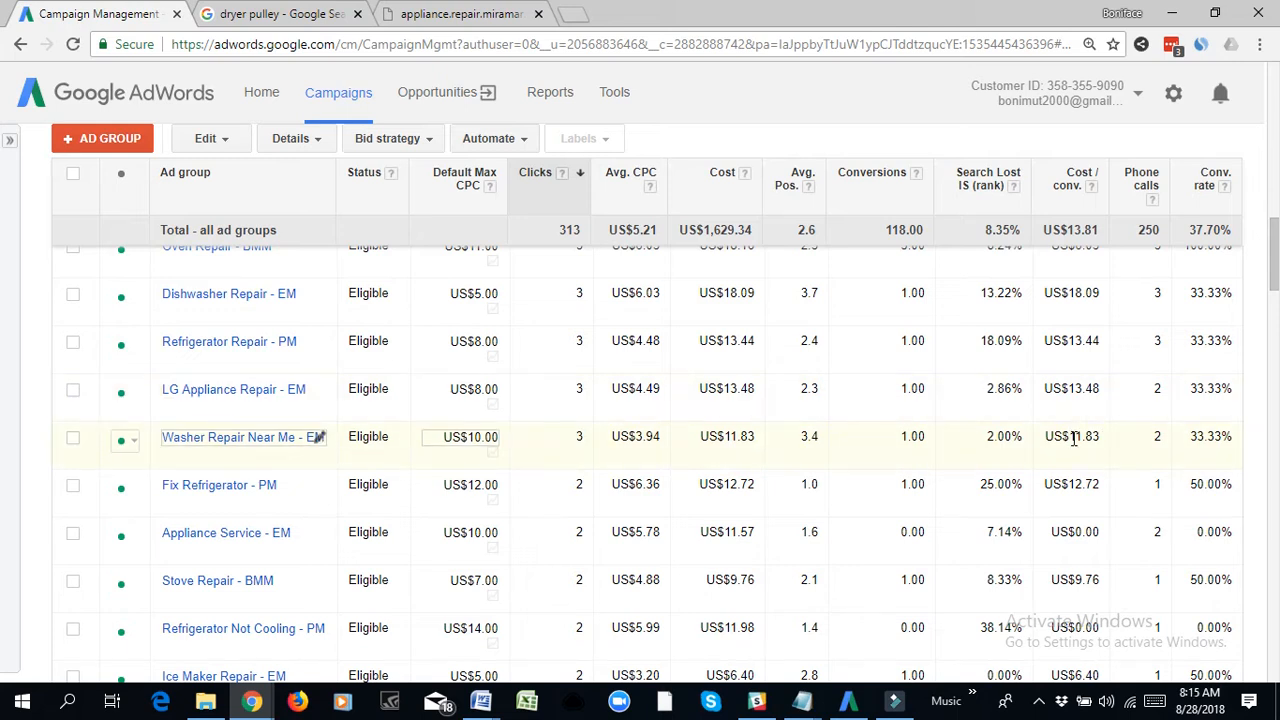
scroll(1077, 445, up, 3)
scroll(1077, 452, up, 3)
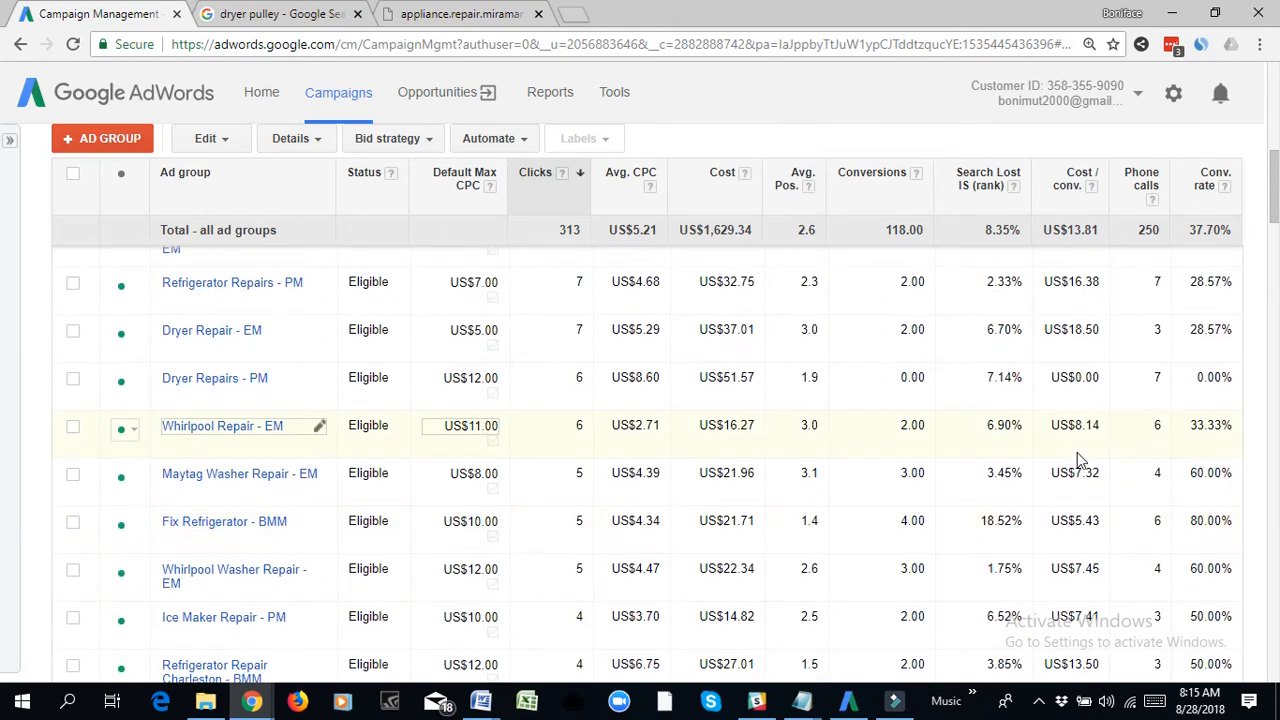
- Examine the cost per conversion, conversions and clicks of the "Dryer Repairs - PM" ad group
double_click(1079, 378)
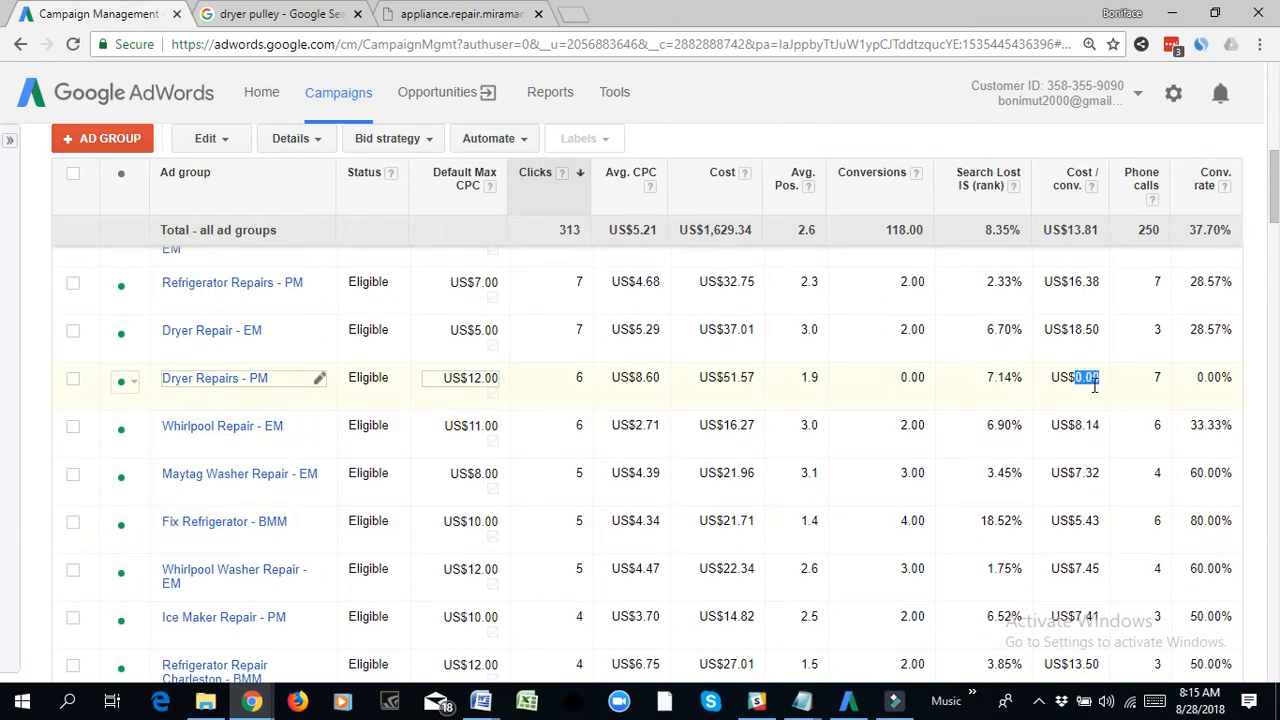
click(1095, 378)
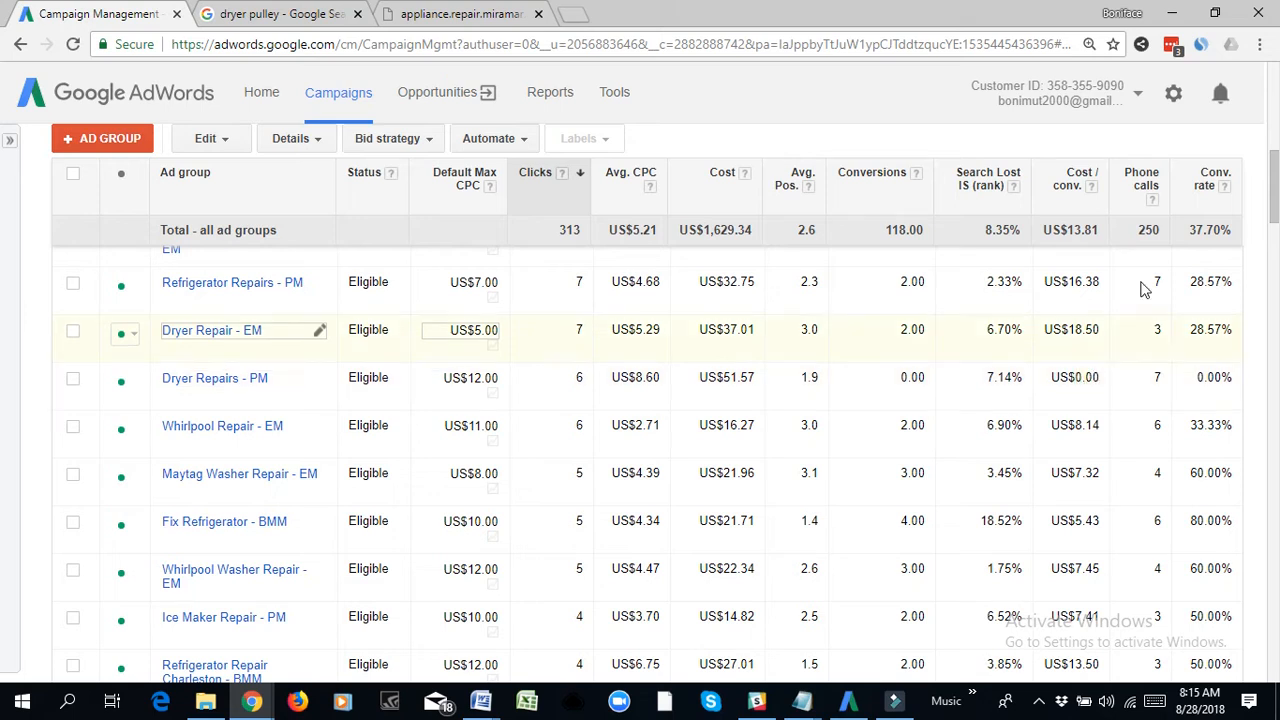
double_click(1082, 377)
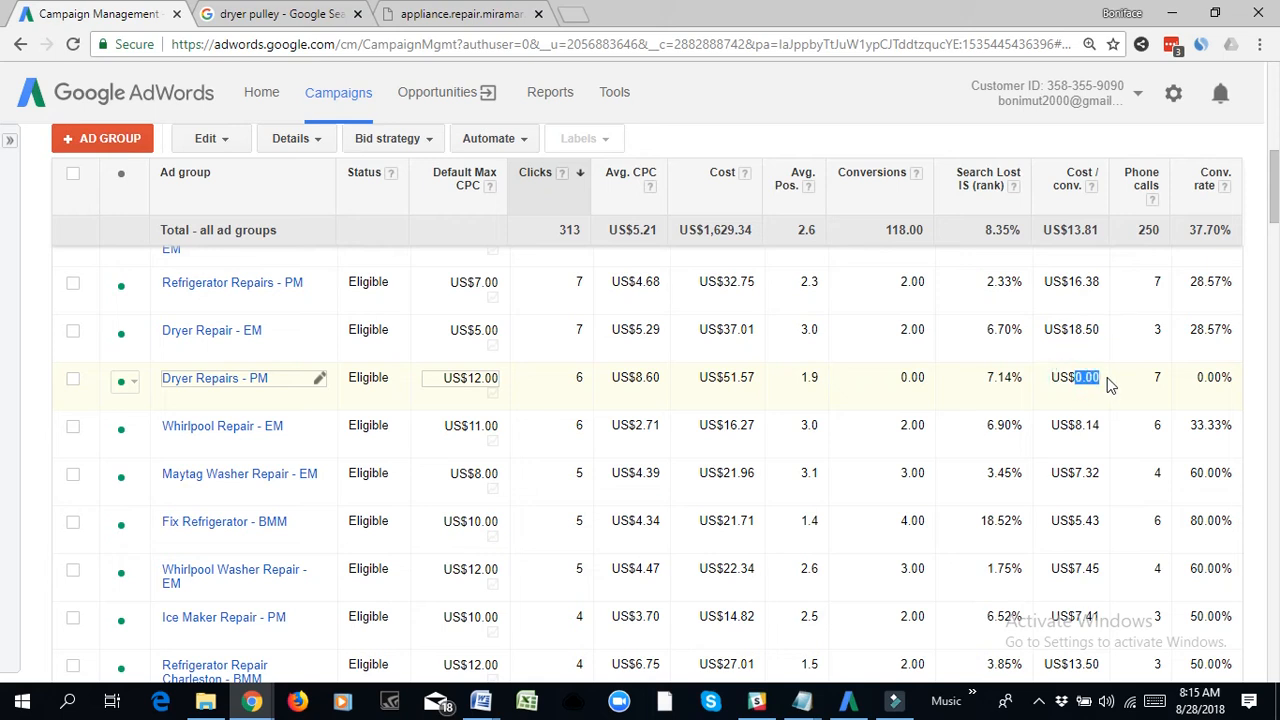
double_click(908, 377)
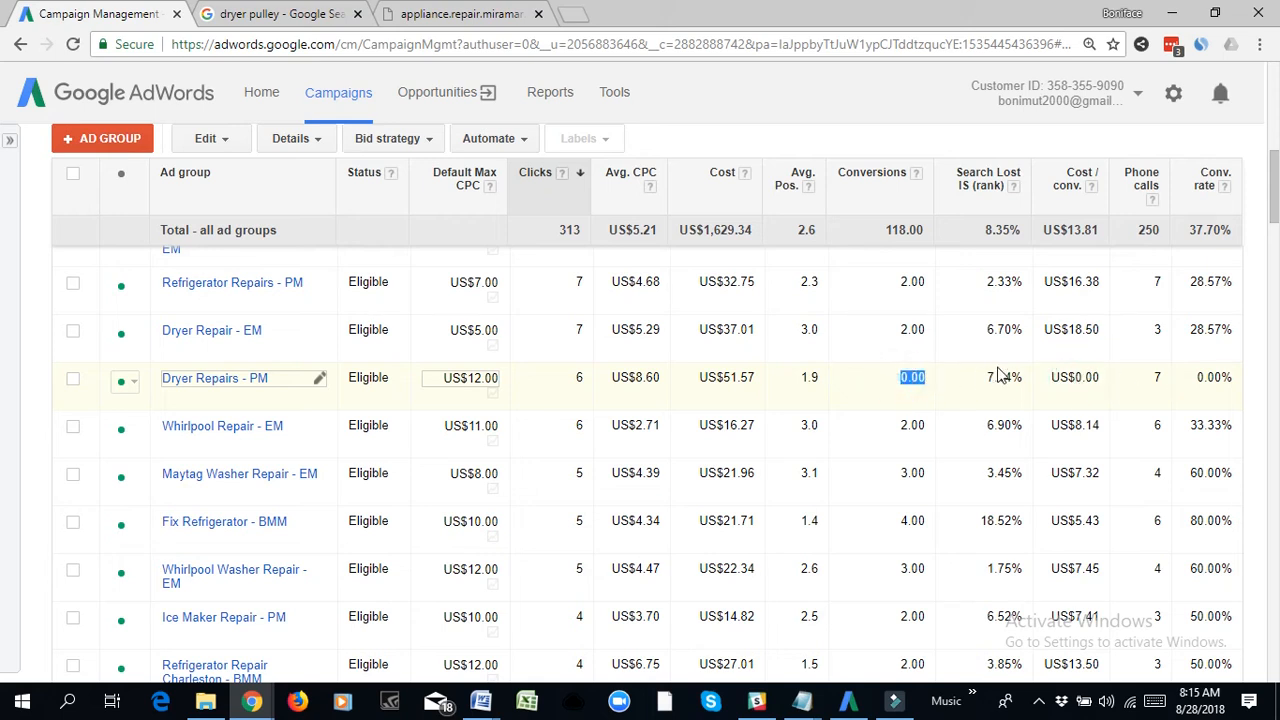
double_click(578, 378)
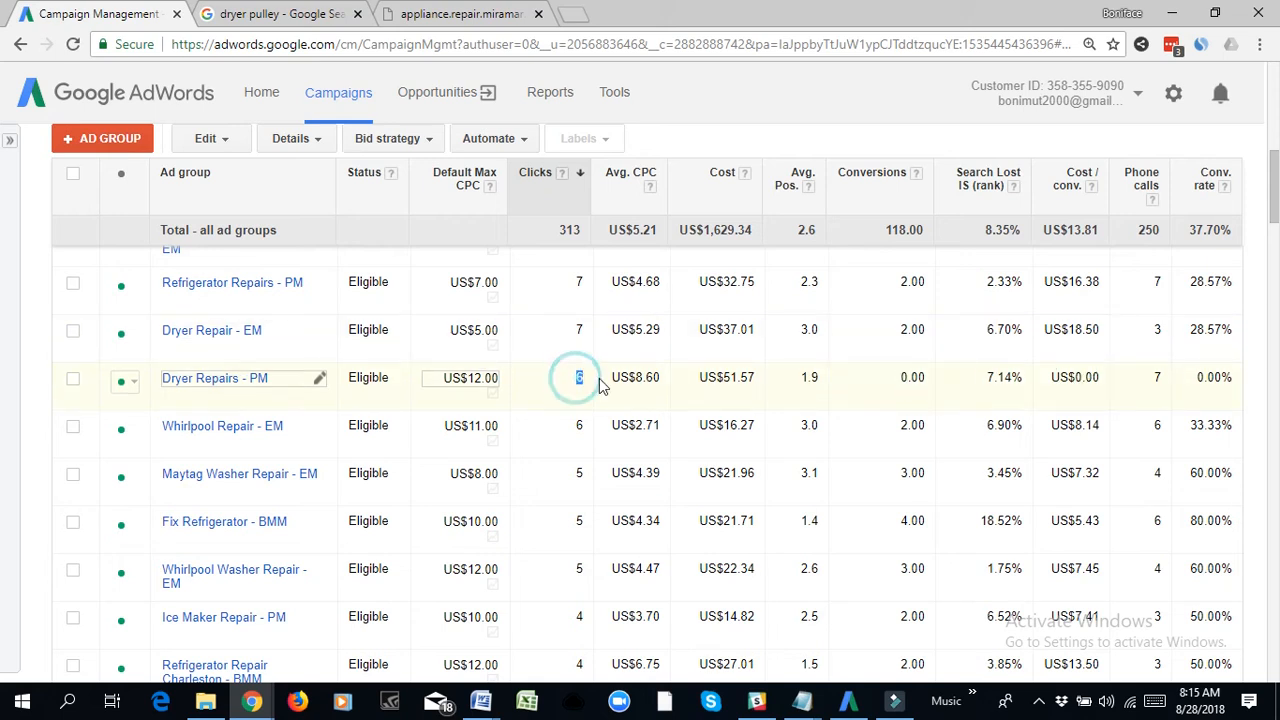
click(906, 377)
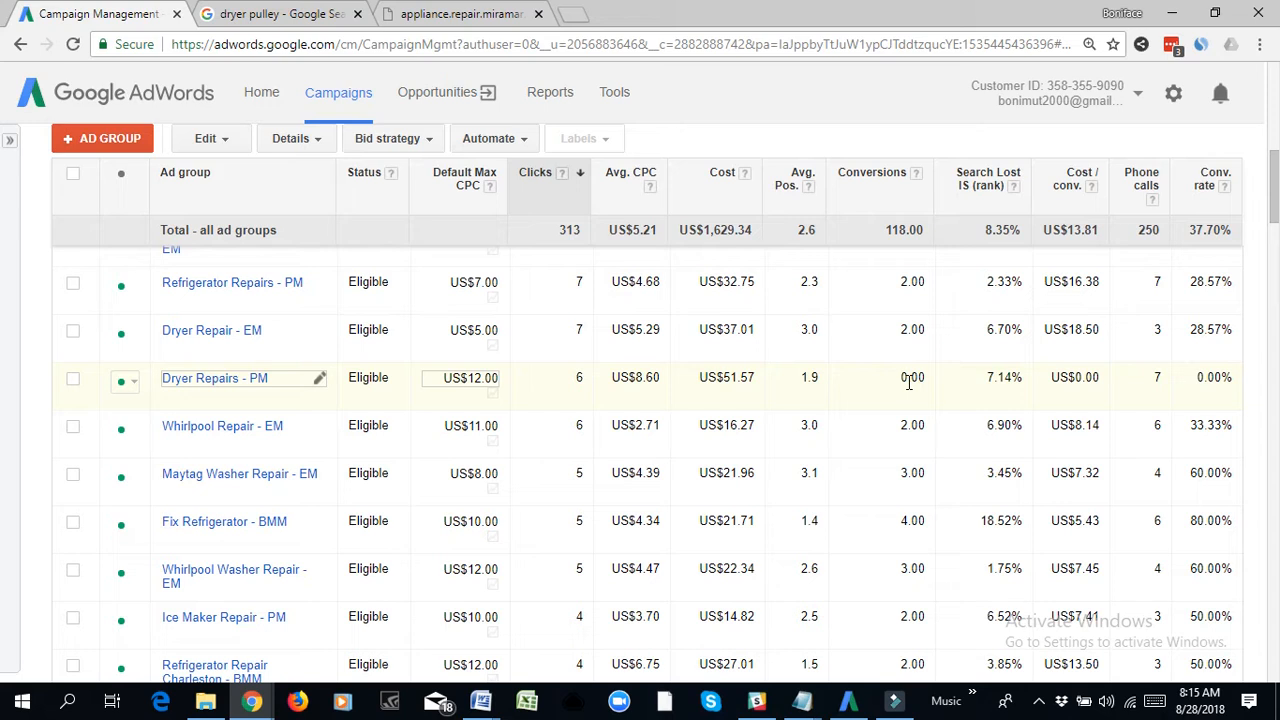
- Compare the phone calls of the "Dryer Repairs - PM" ad group with its total cost
click(1155, 380)
double_click(1155, 380)
click(1165, 385)
drag(1153, 376, 1165, 385)
drag(724, 378, 757, 377)
click(1155, 372)
double_click(1153, 380)
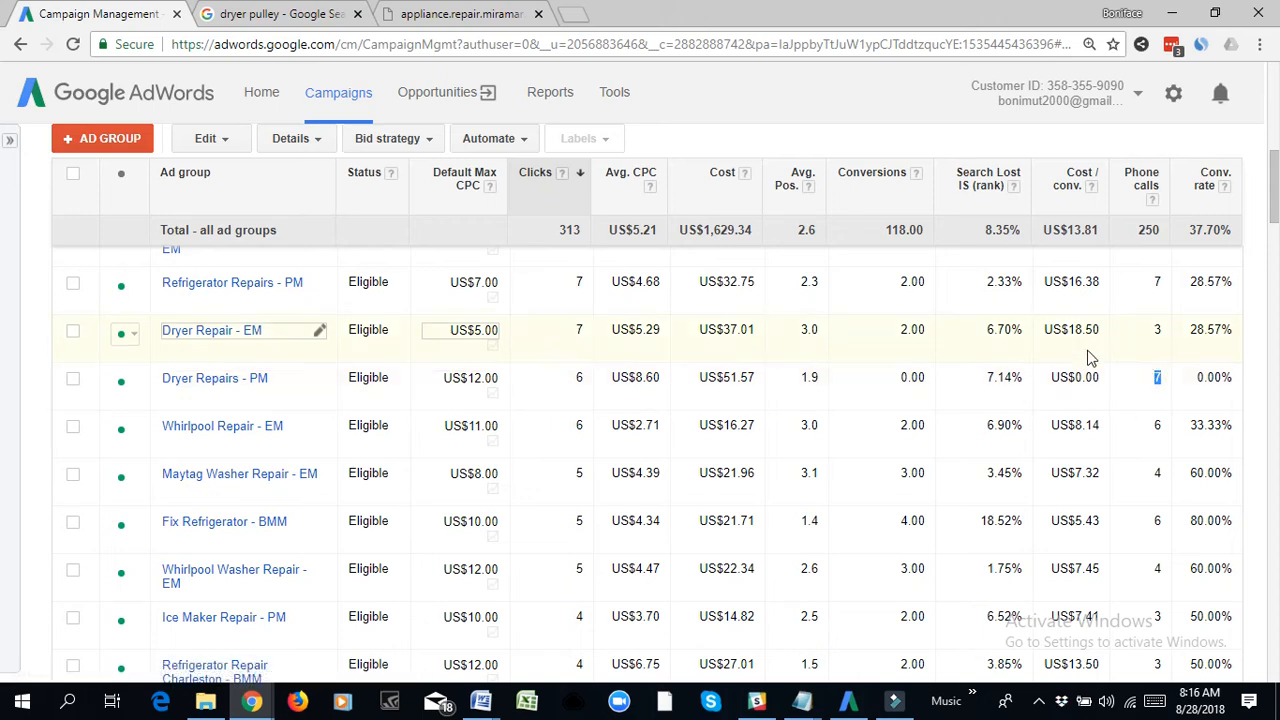
scroll(1070, 380, up, 2)
scroll(1071, 401, up, 5)
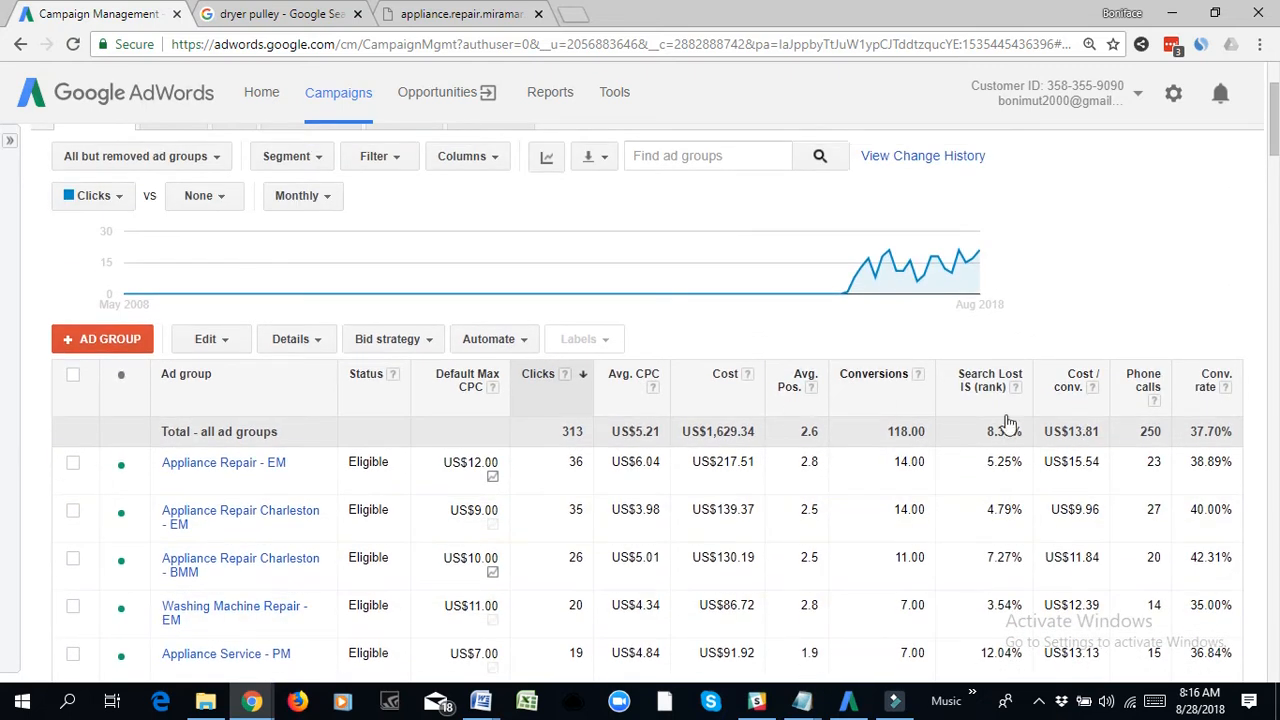
scroll(1060, 400, up, 2)
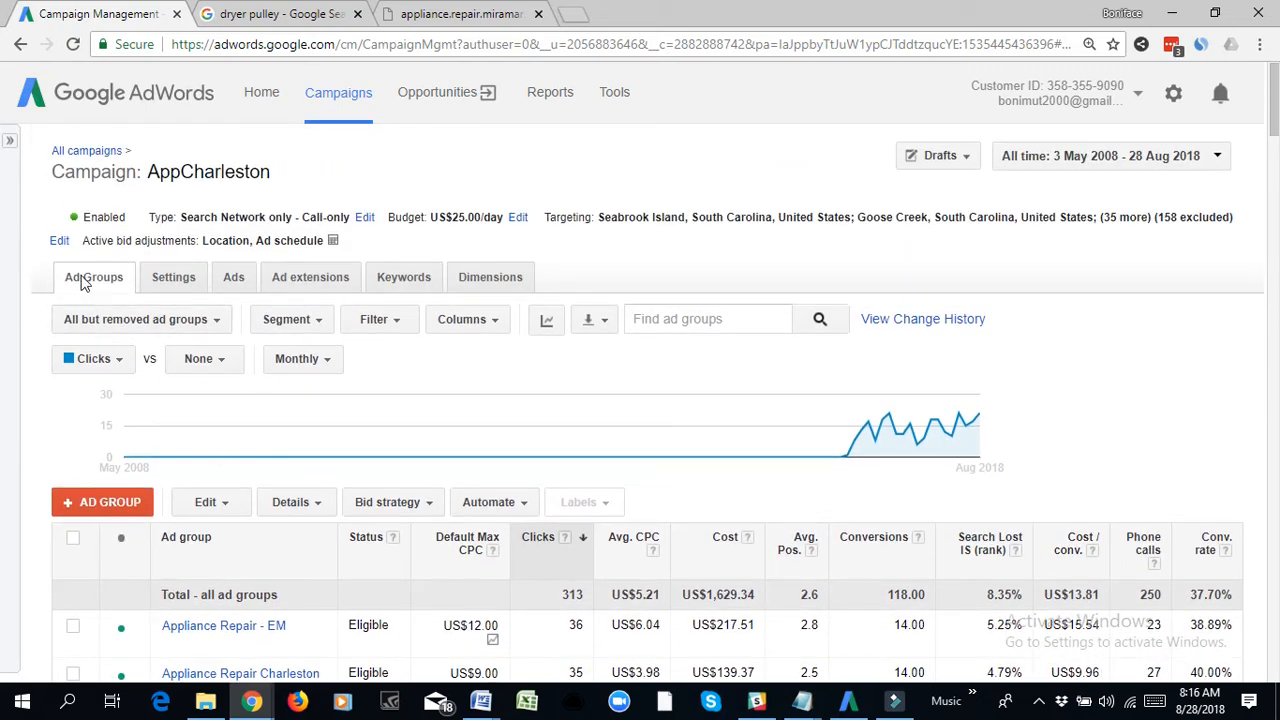
- Open the AppCharleston campaign's location settings and scan the clicks and bid adjustments of the targeted locations
click(176, 283)
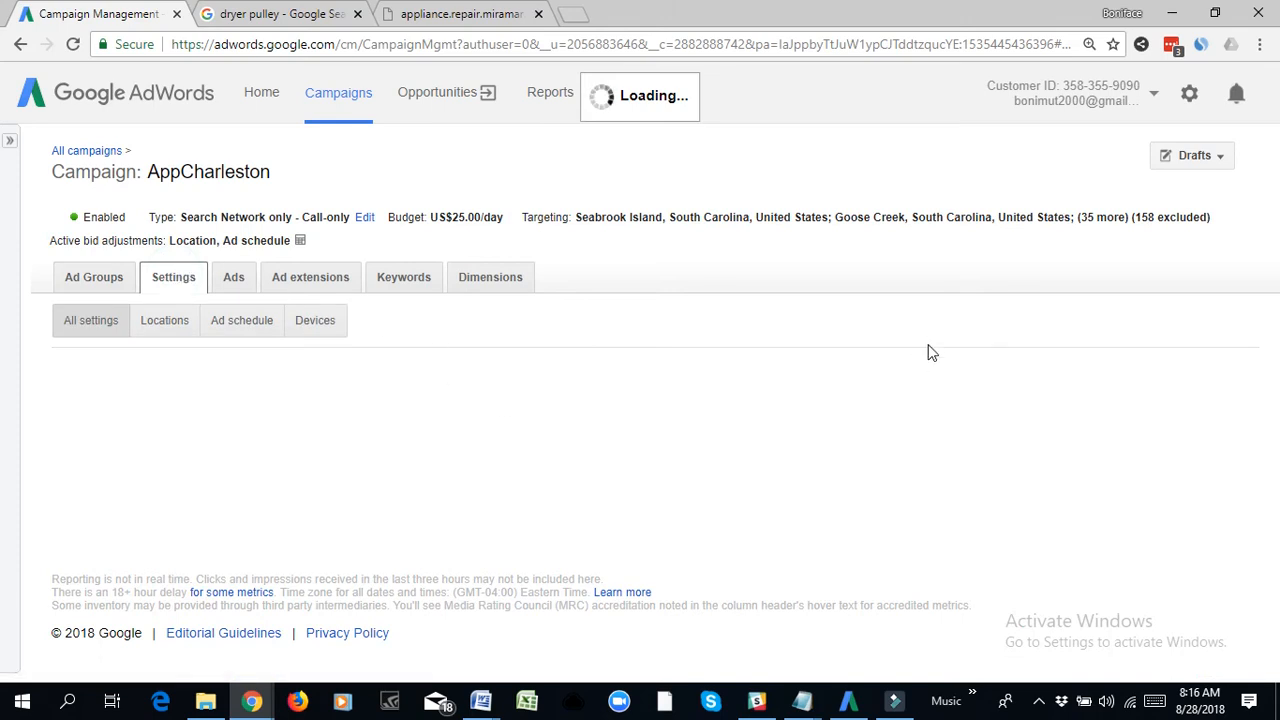
click(165, 322)
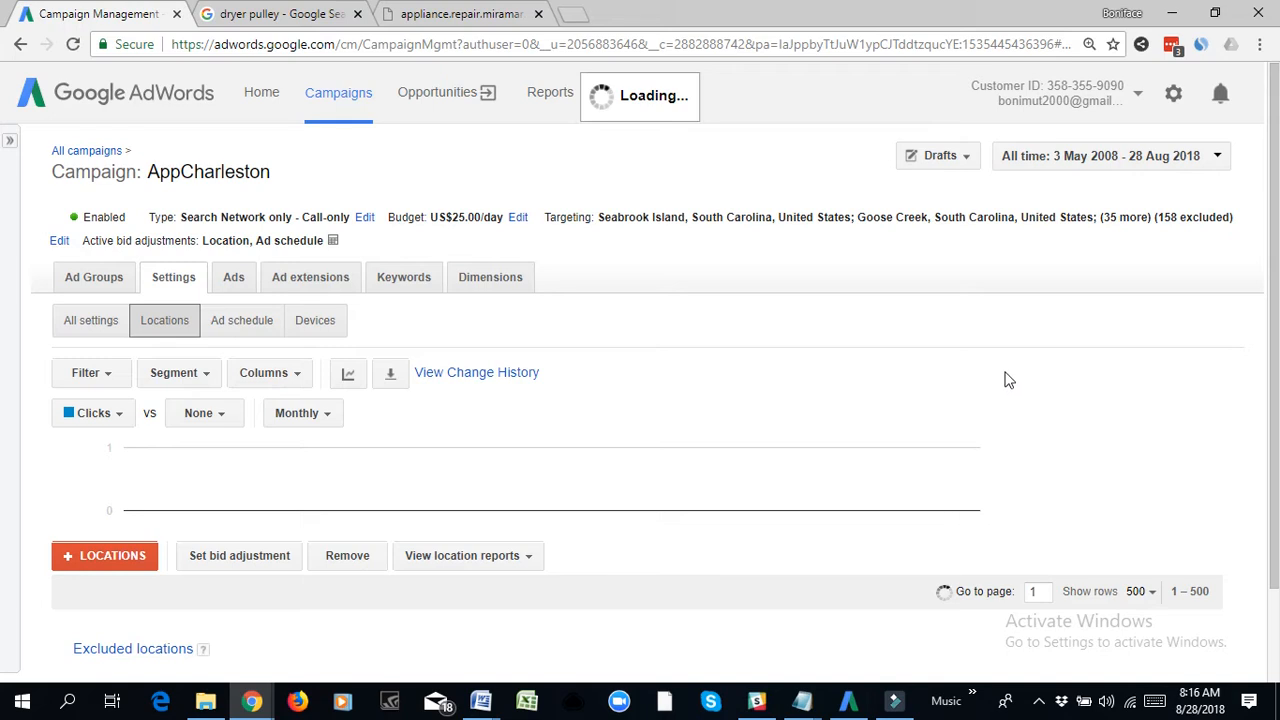
scroll(990, 374, down, 1)
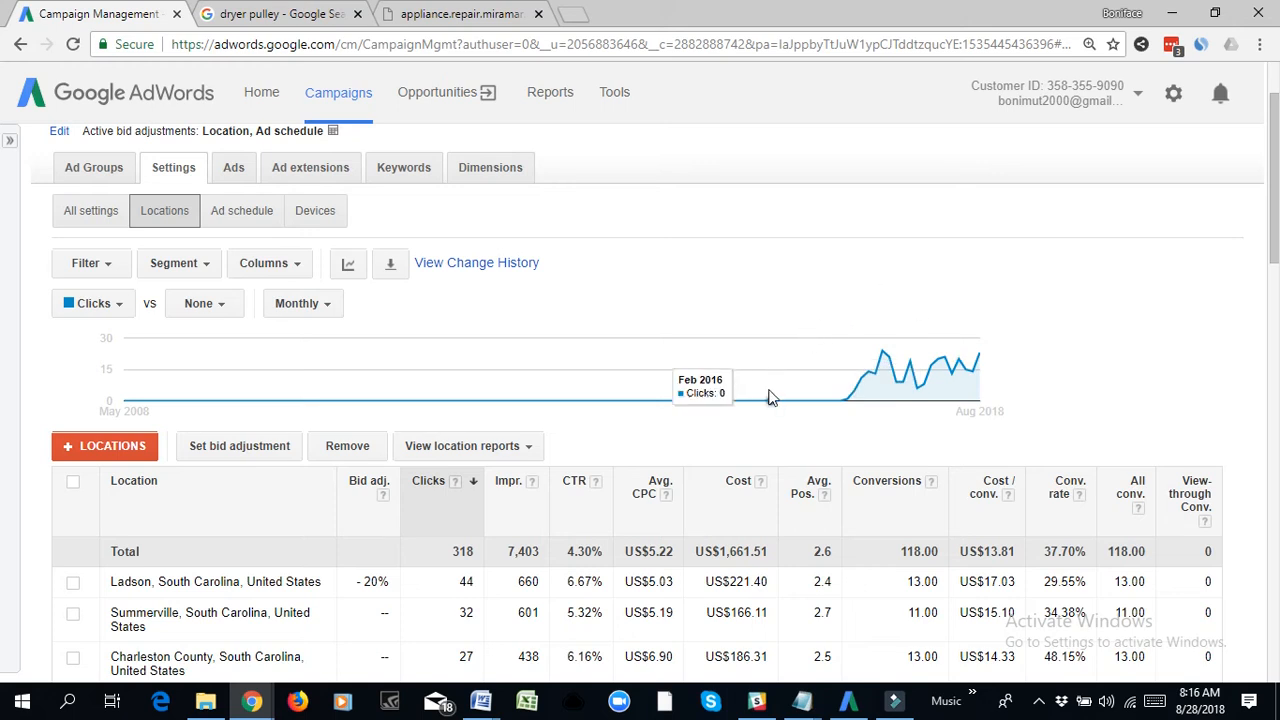
scroll(795, 400, down, 2)
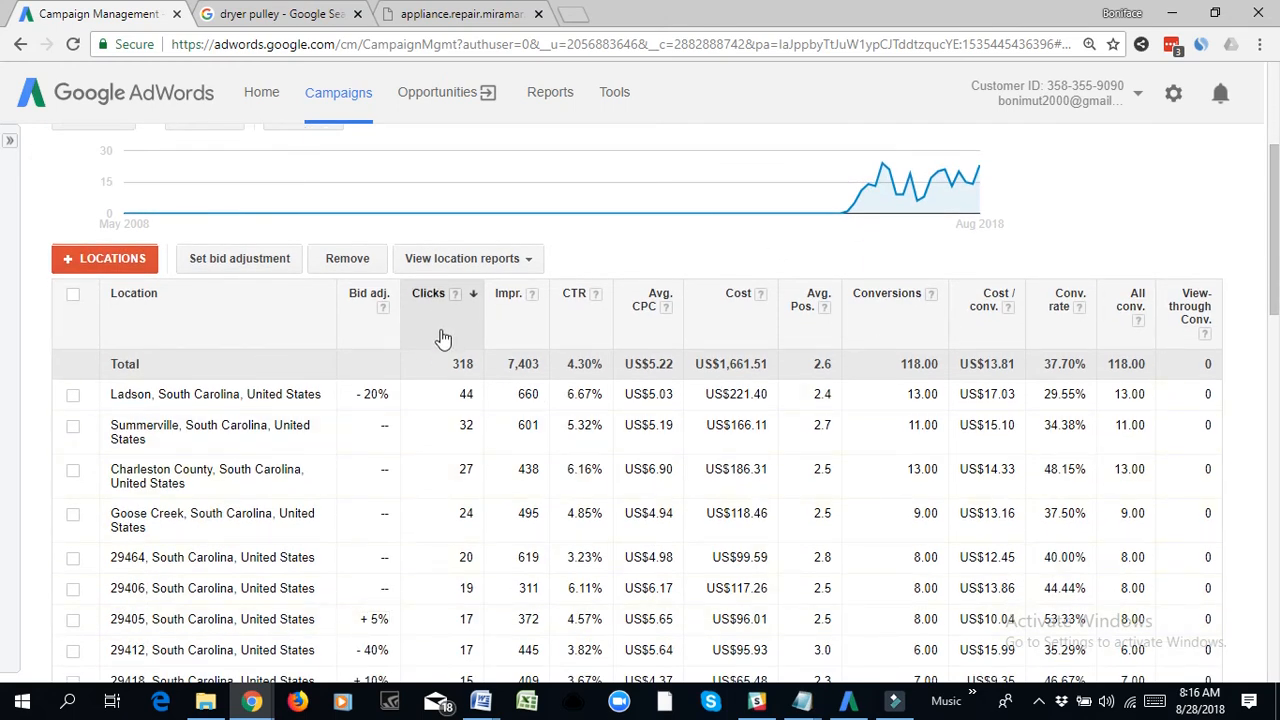
scroll(469, 486, down, 6)
scroll(484, 550, up, 3)
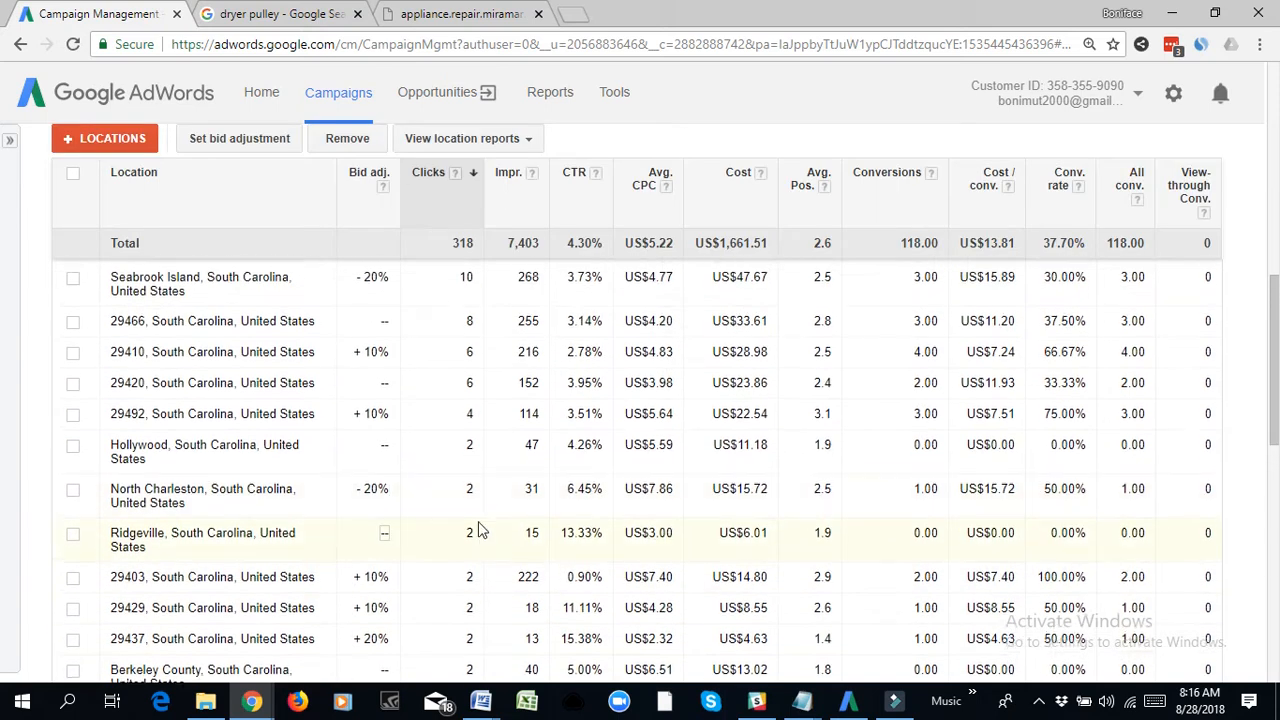
scroll(480, 536, down, 2)
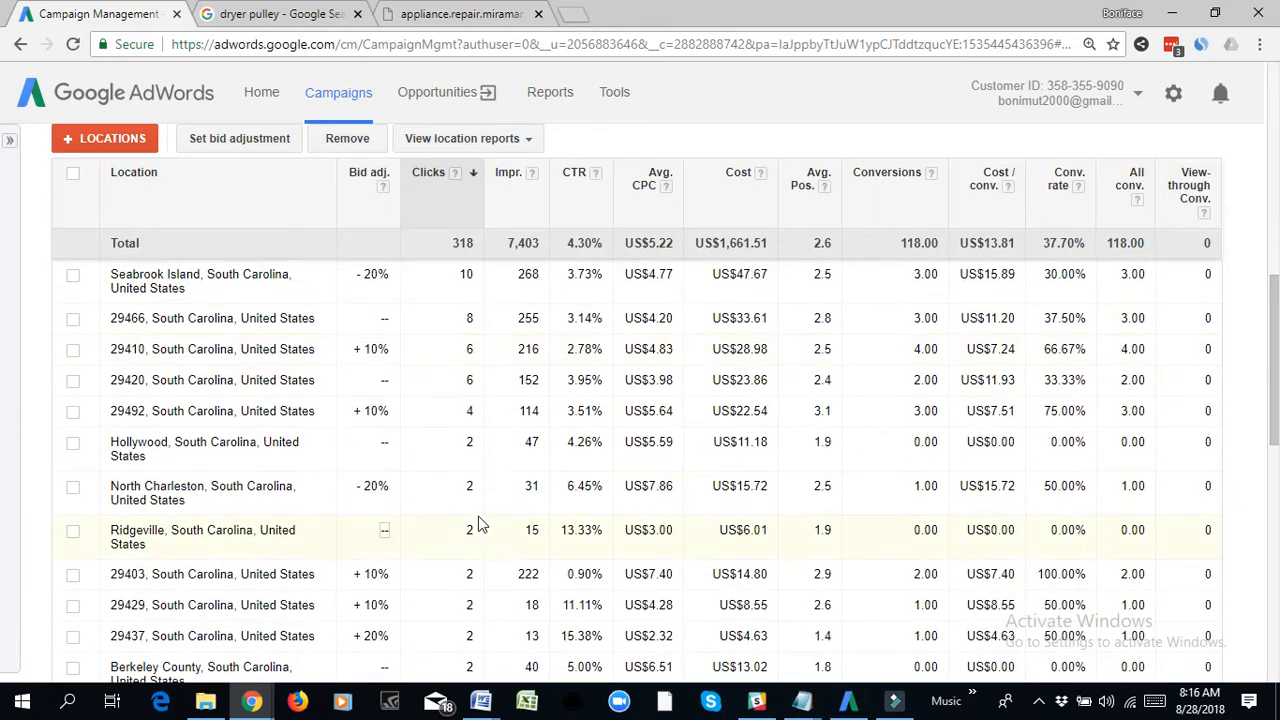
- Check the locations' clicks and costs, and sort the location list by cost per conversion, highest first
double_click(469, 411)
scroll(995, 411, up, 1)
scroll(997, 425, up, 2)
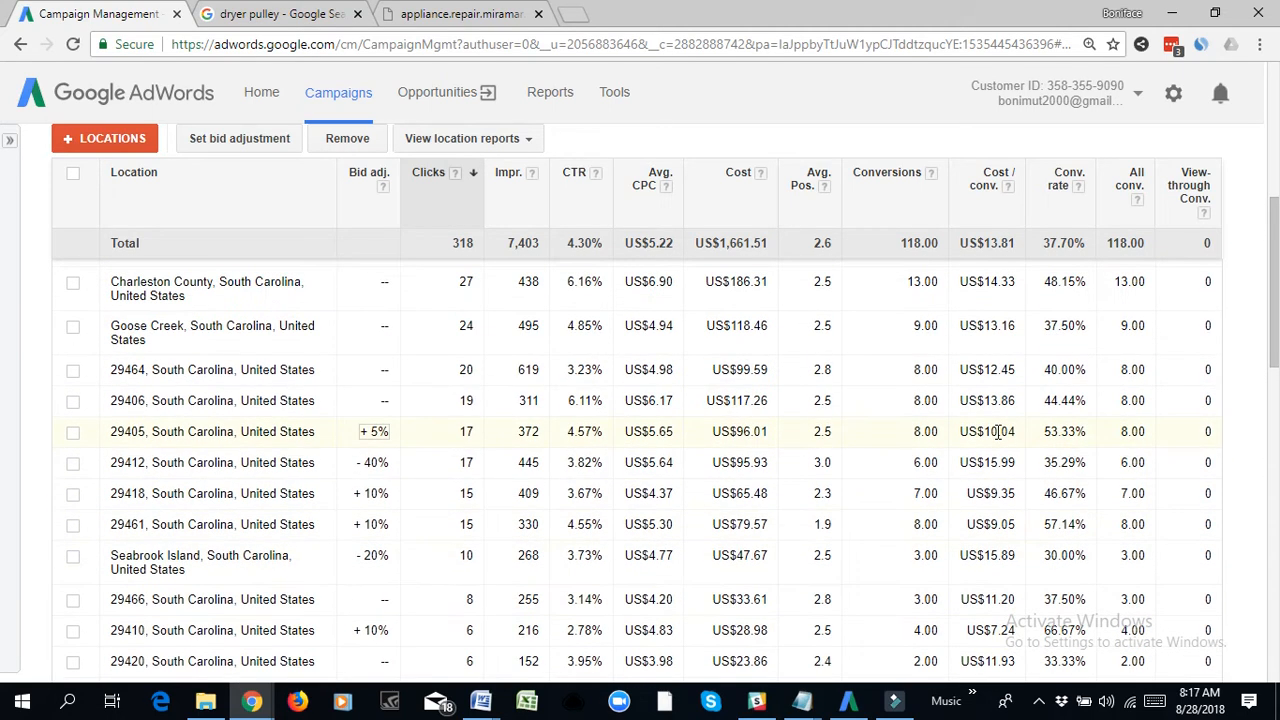
scroll(996, 431, up, 3)
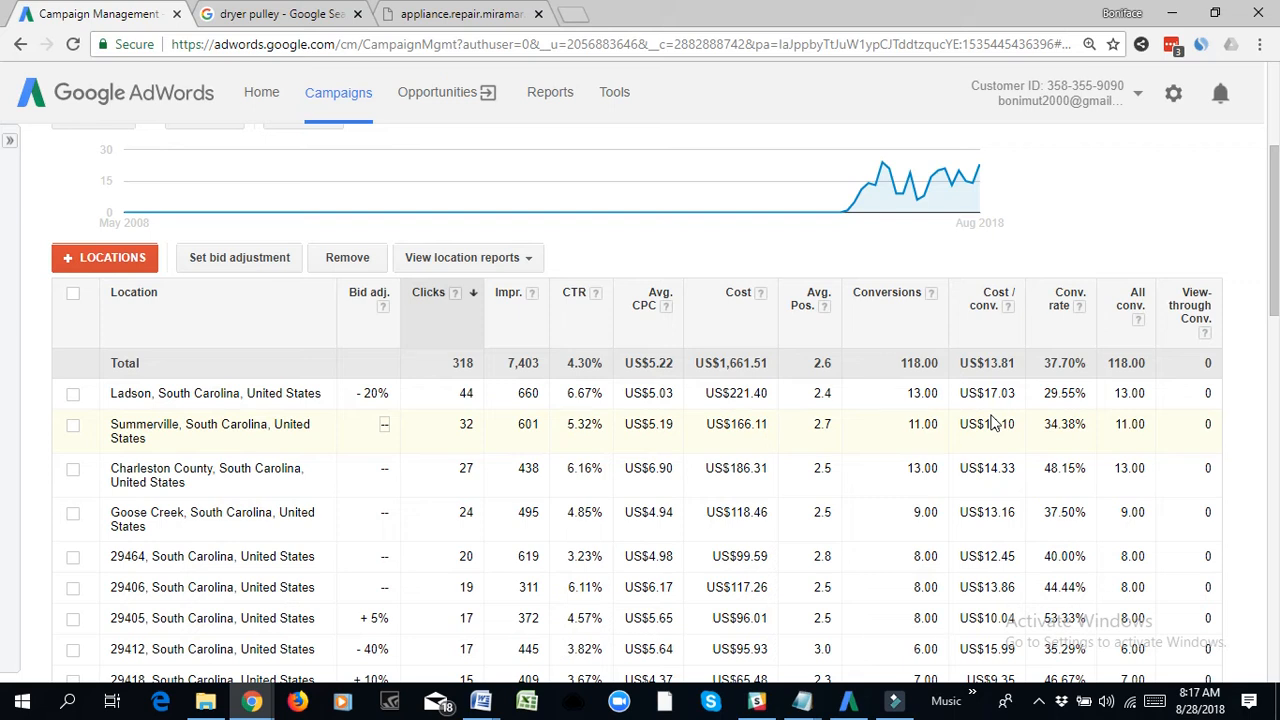
click(988, 318)
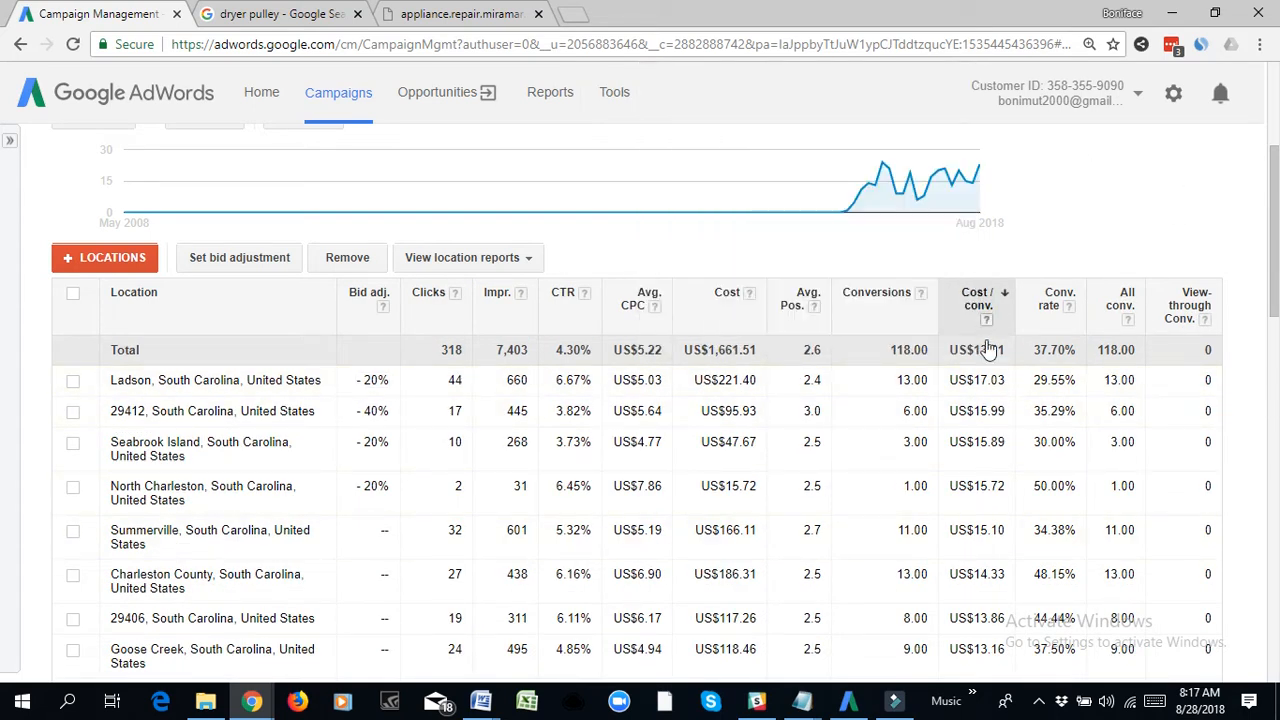
scroll(990, 340, down, 1)
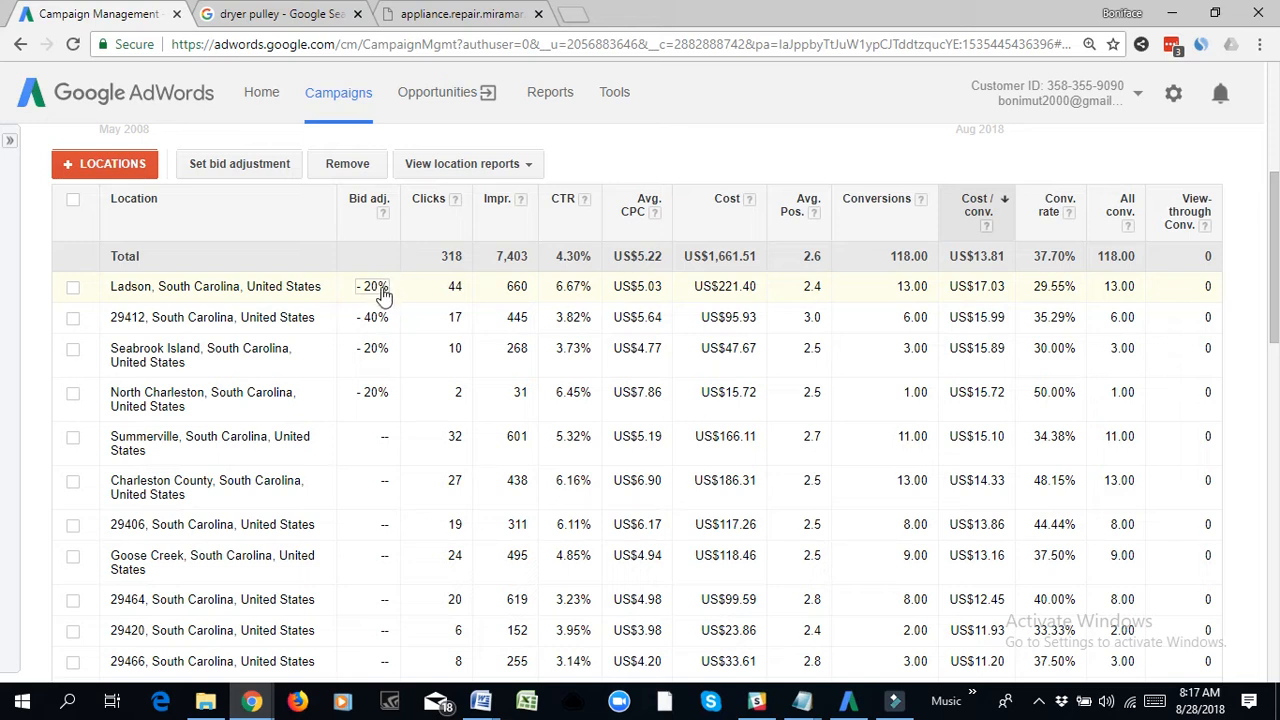
- Compare the cost per conversion of the Ladson and 29412 locations with their bid adjustments
drag(981, 317, 990, 317)
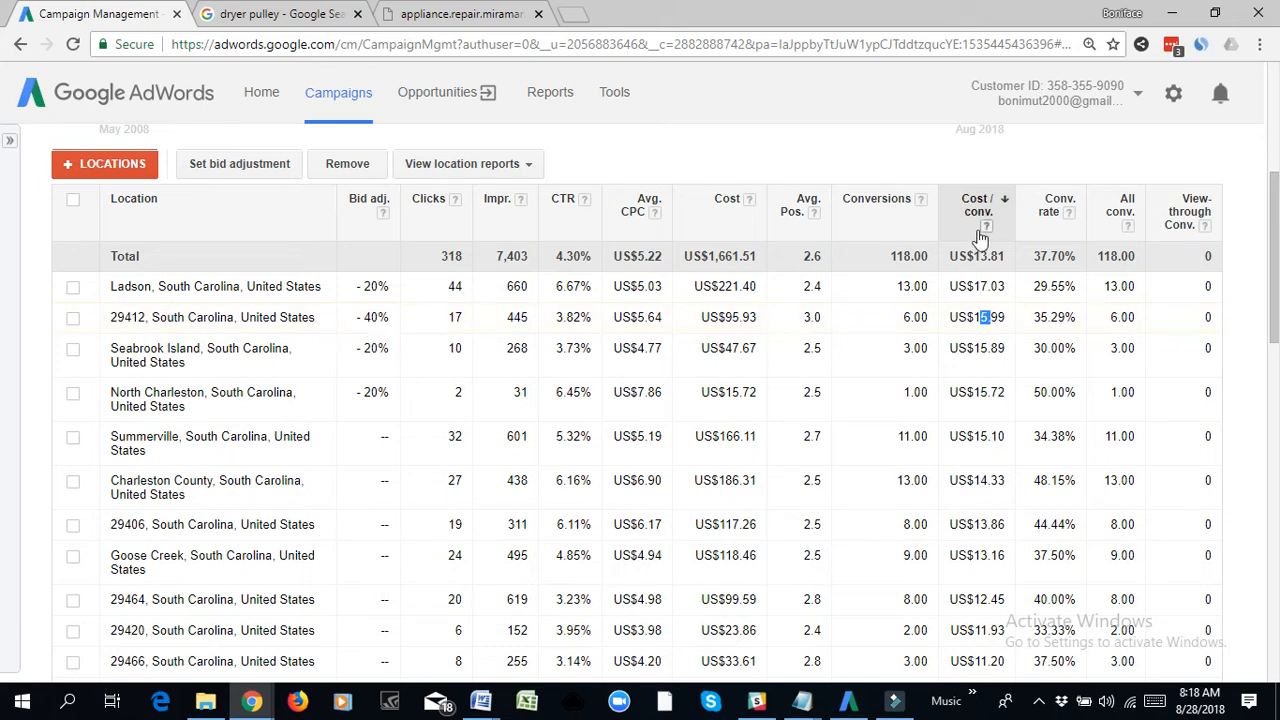
click(989, 316)
drag(974, 317, 998, 316)
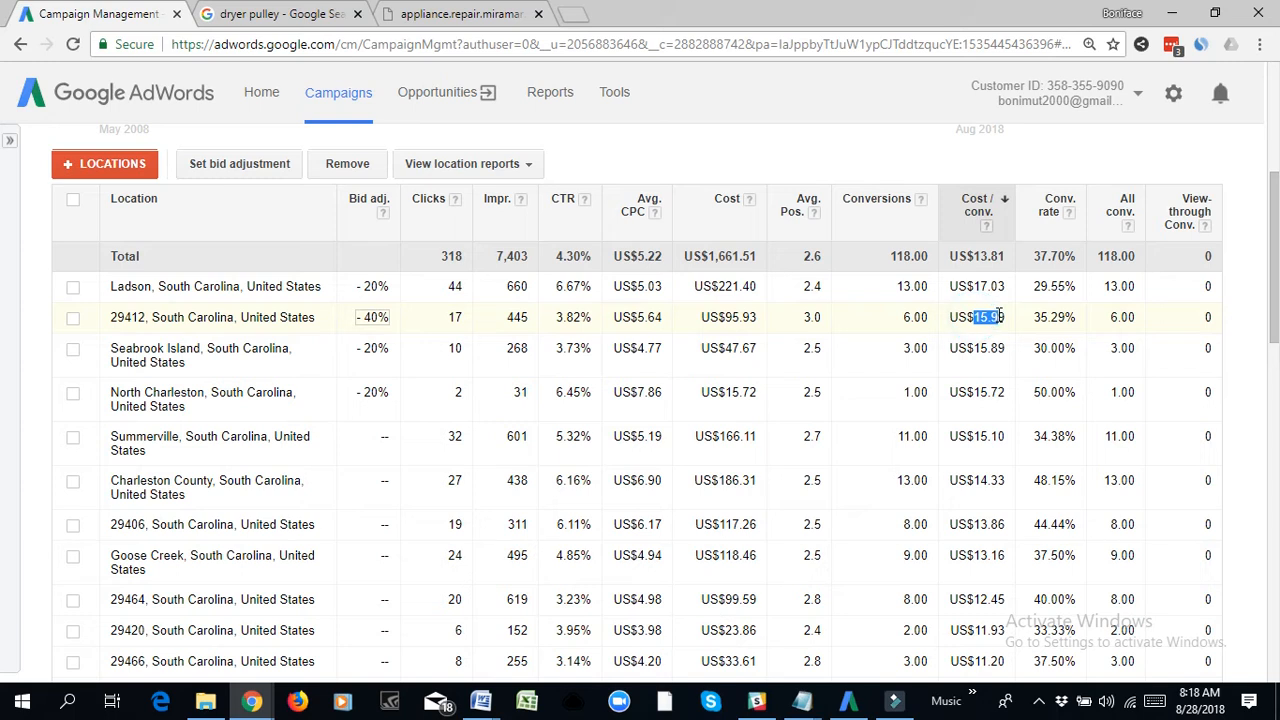
click(1002, 315)
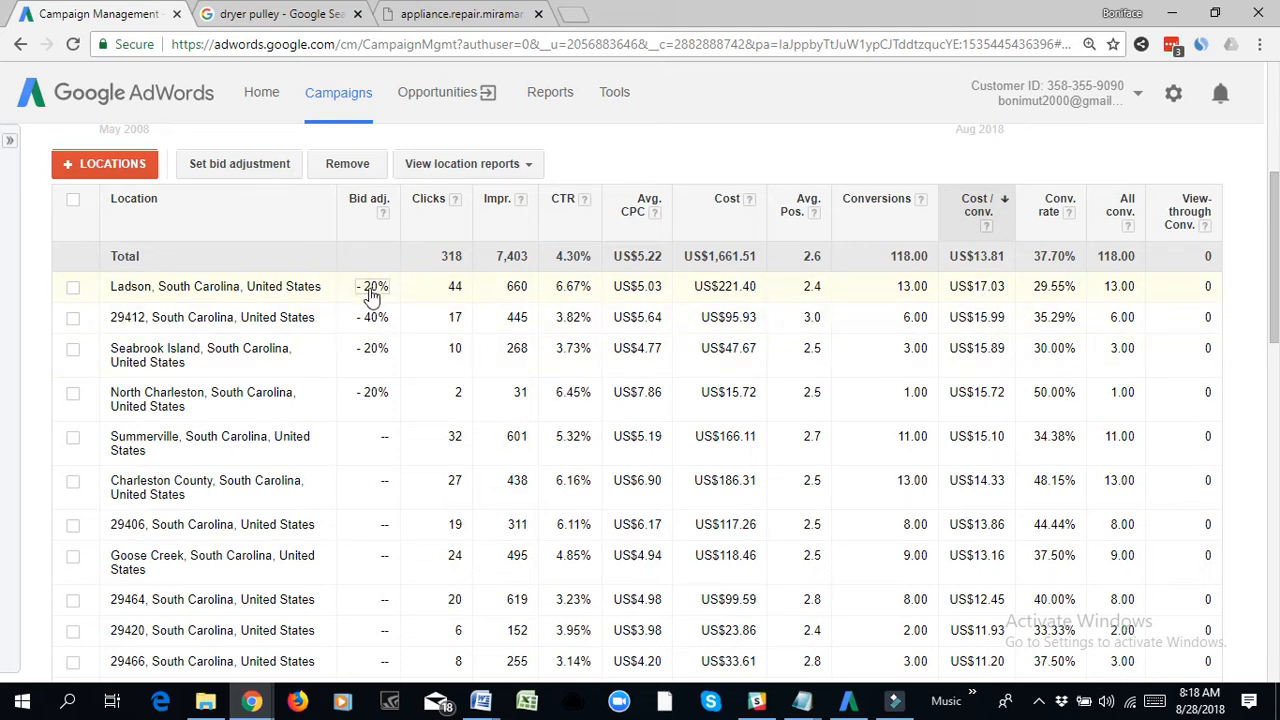
double_click(976, 286)
double_click(976, 317)
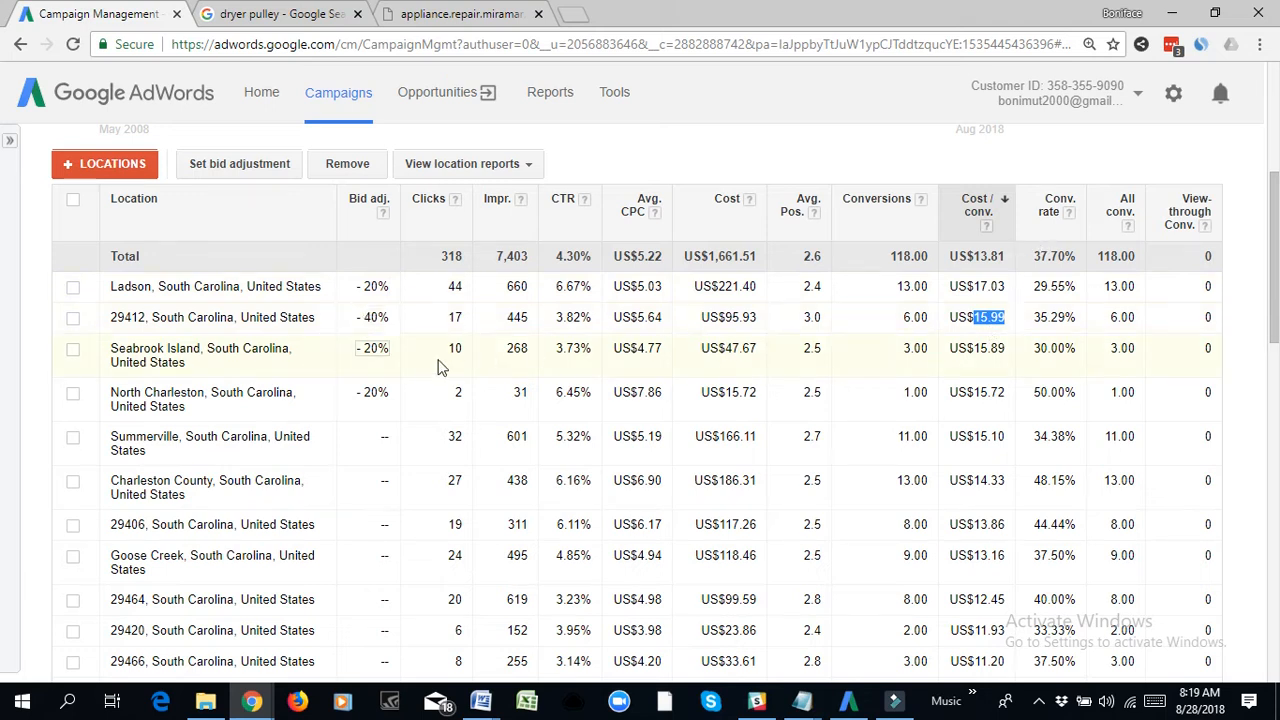
- Check the cost per conversion of 29412, Seabrook Island and North Charleston against their bid adjustments
click(997, 318)
double_click(977, 317)
click(1000, 317)
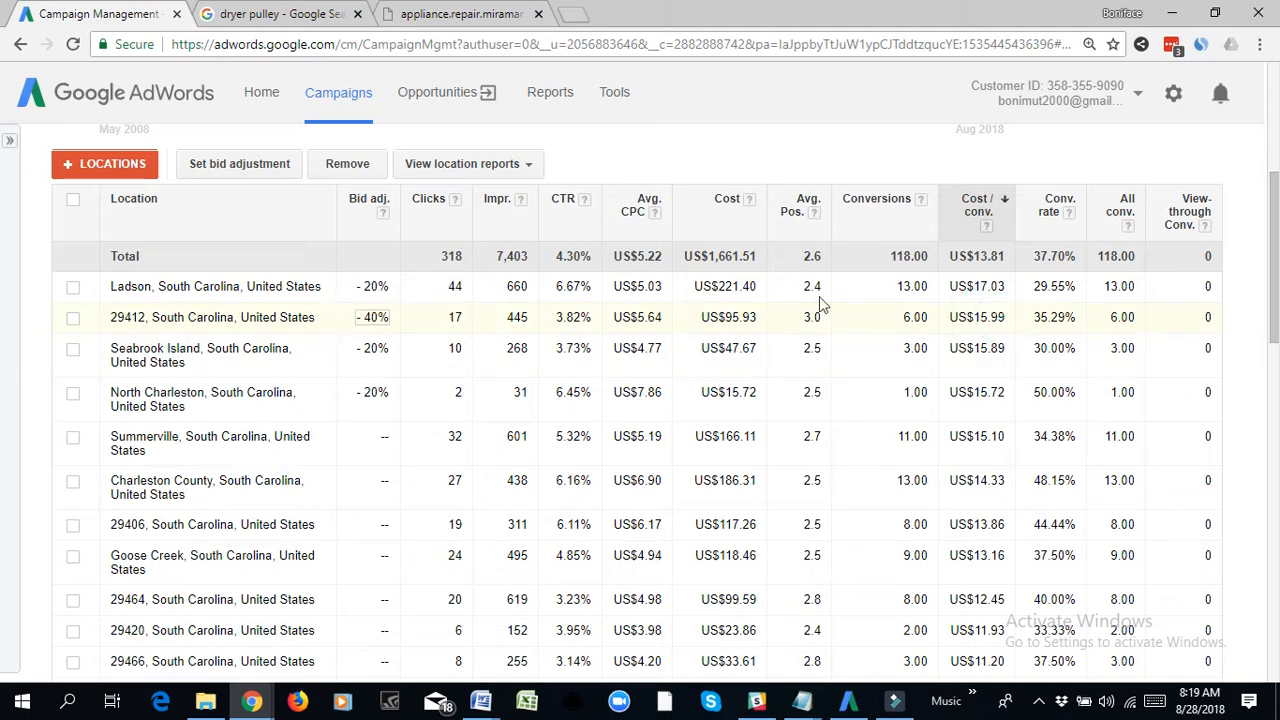
drag(999, 317, 1004, 319)
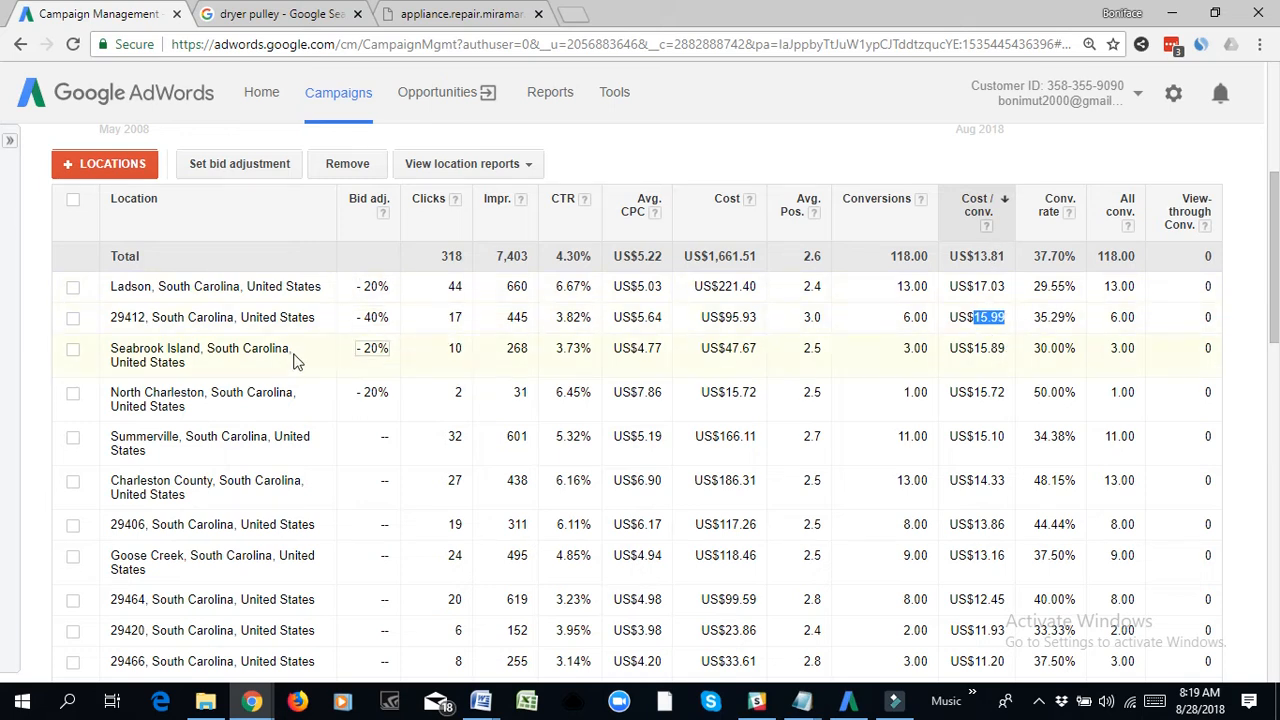
double_click(978, 348)
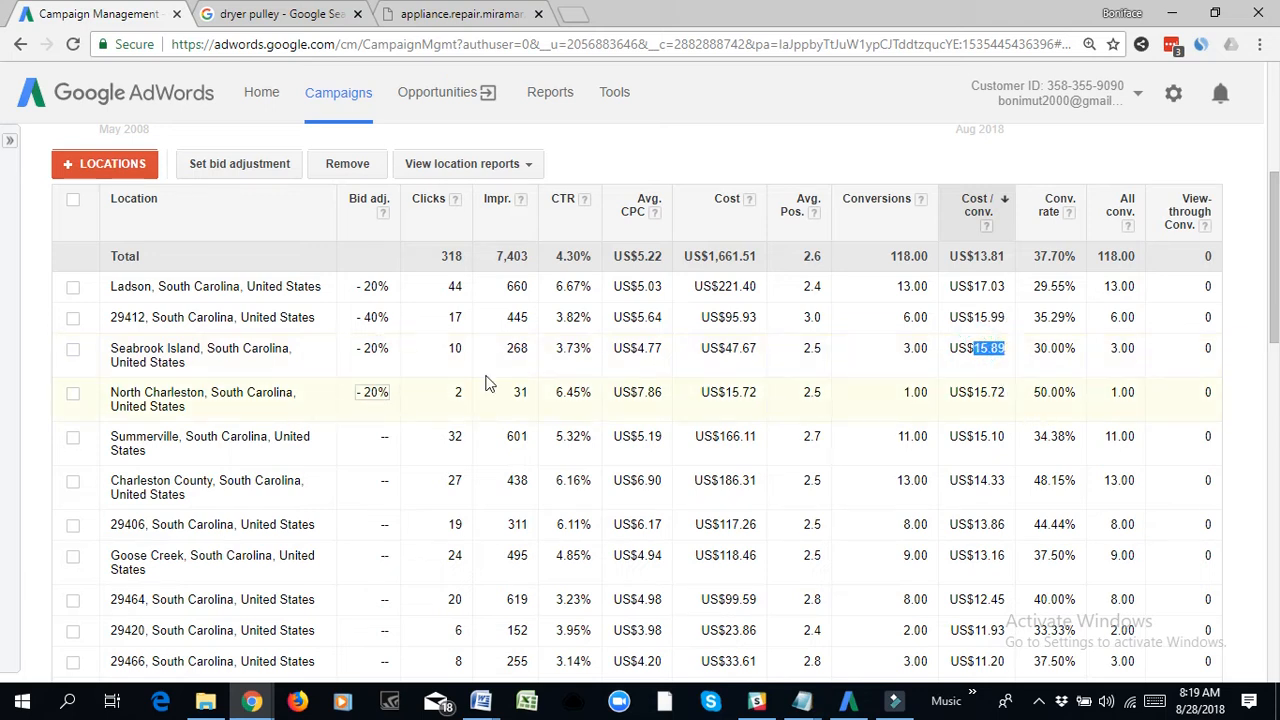
drag(978, 392, 1004, 393)
- Set the Summerville location's bid adjustment to decrease by 20% and save it
drag(976, 437, 991, 437)
scroll(1005, 440, down, 1)
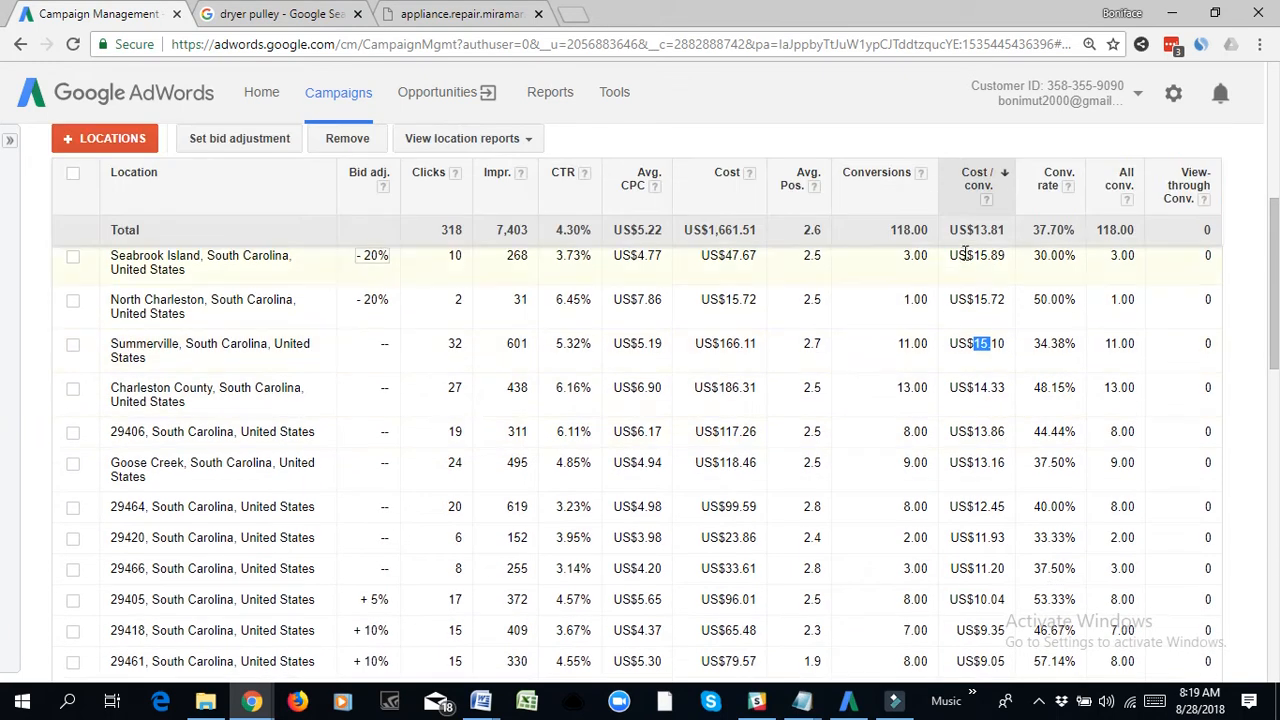
click(385, 349)
click(432, 346)
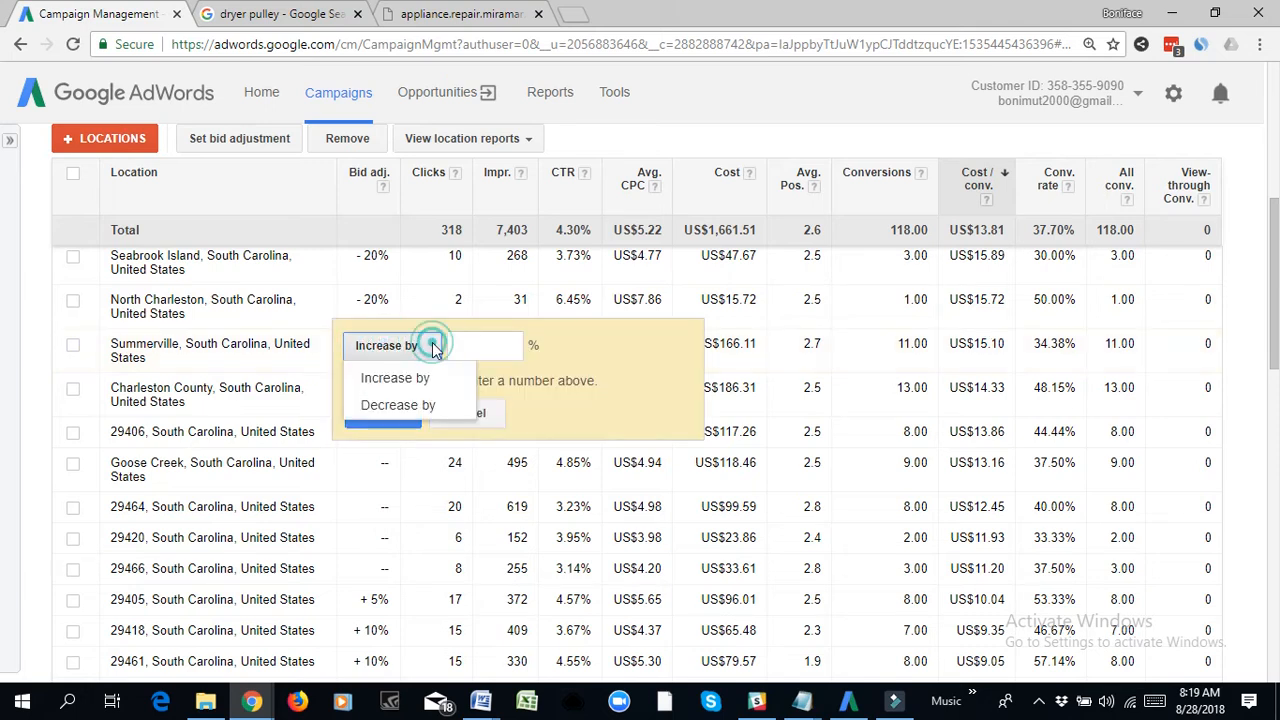
click(398, 405)
click(462, 344)
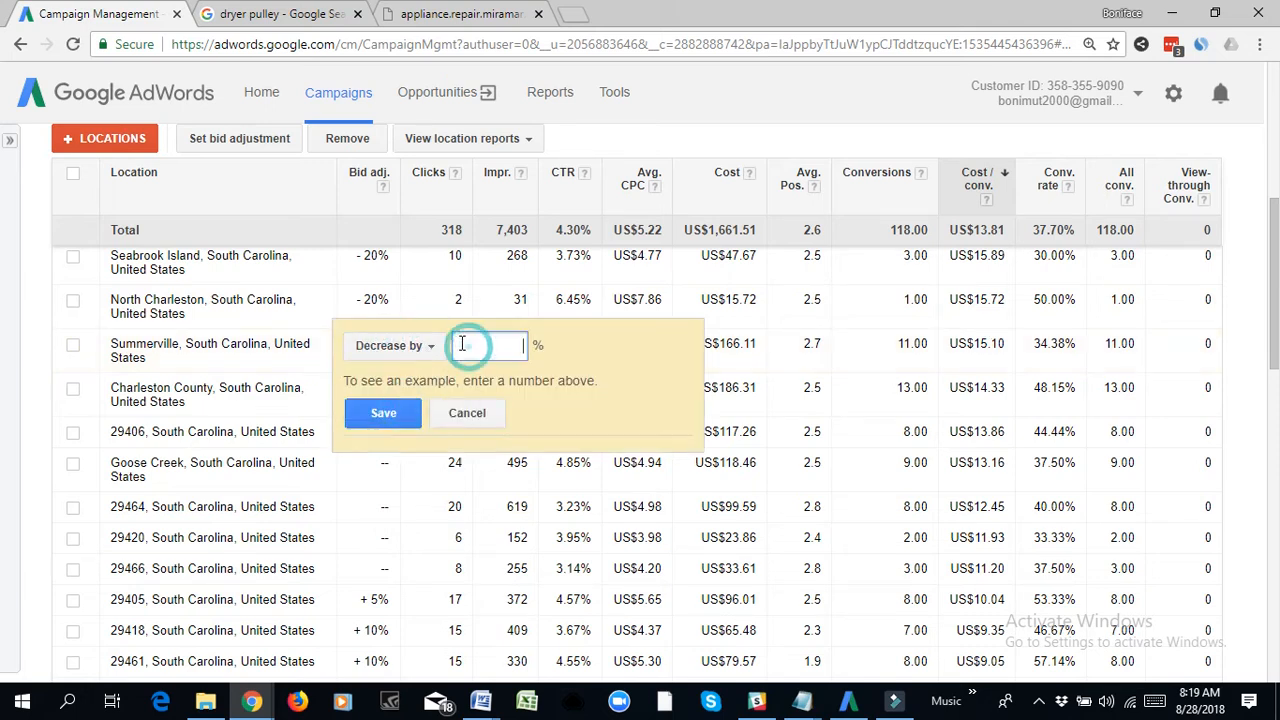
text(20)
key(Return)
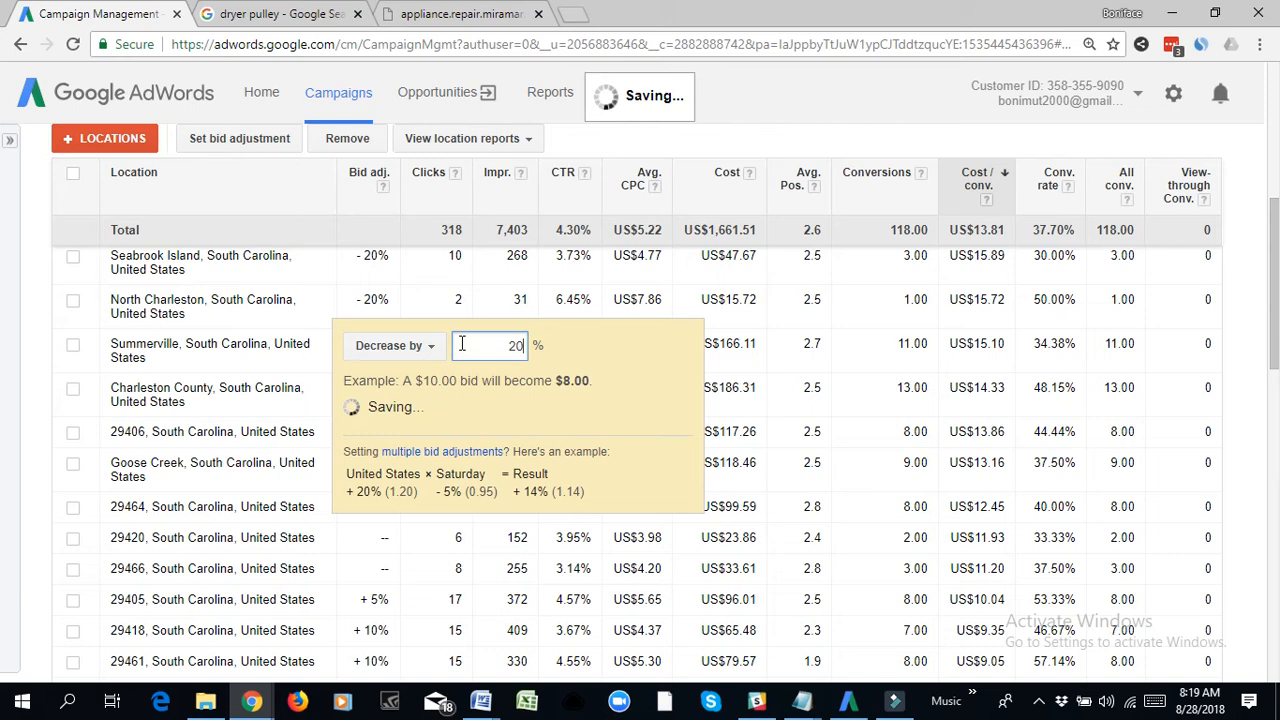
- Set the Charleston County location's bid adjustment to decrease by 10% and save it
drag(978, 389, 997, 389)
click(1008, 392)
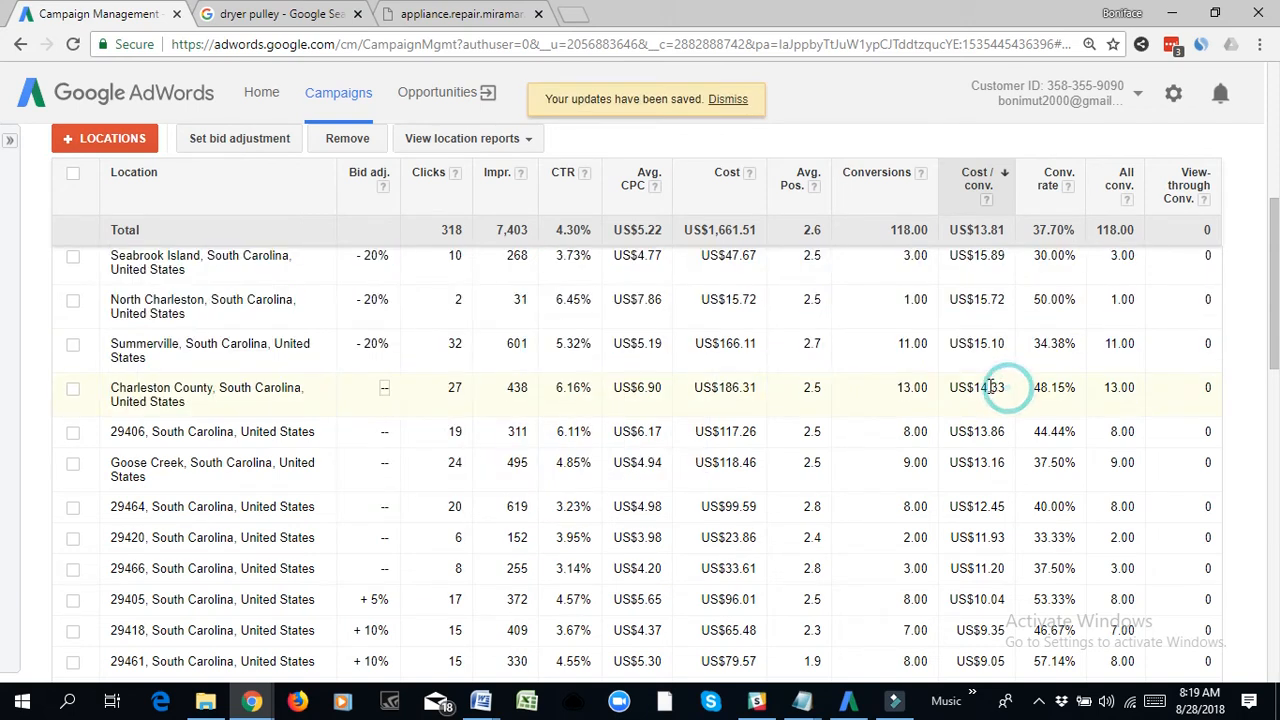
double_click(1008, 392)
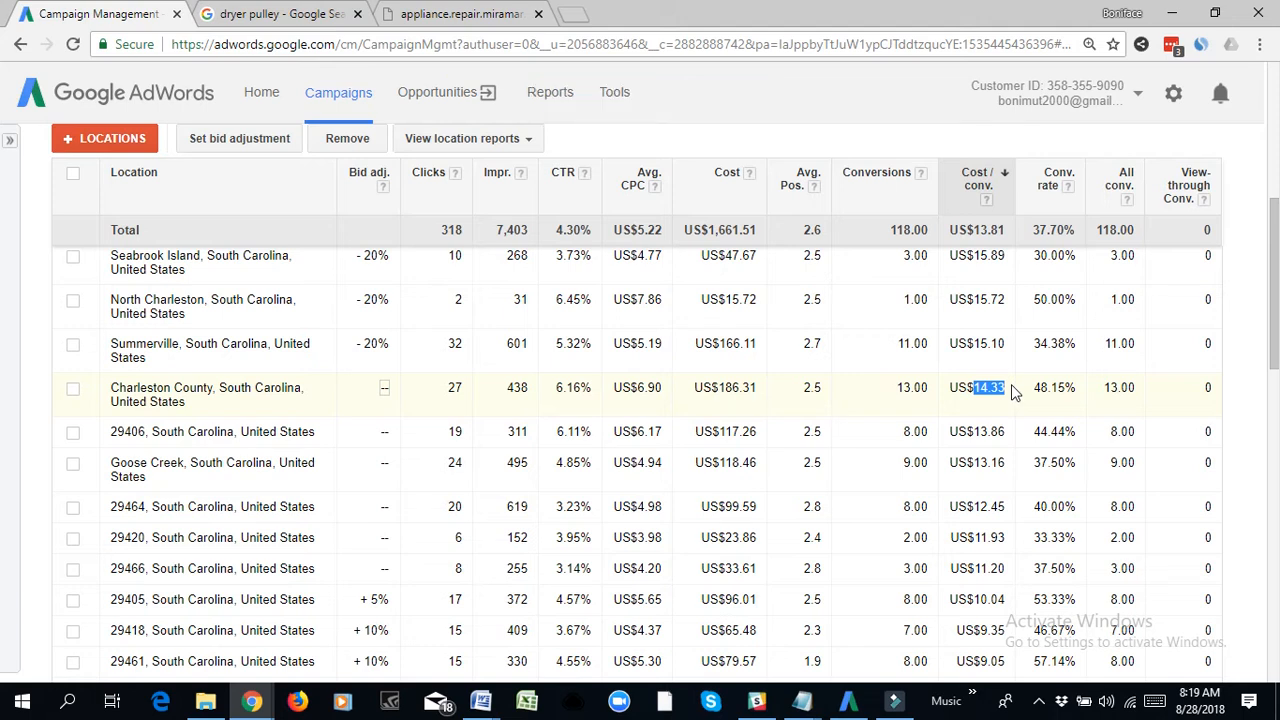
click(385, 390)
click(388, 390)
click(420, 450)
click(480, 387)
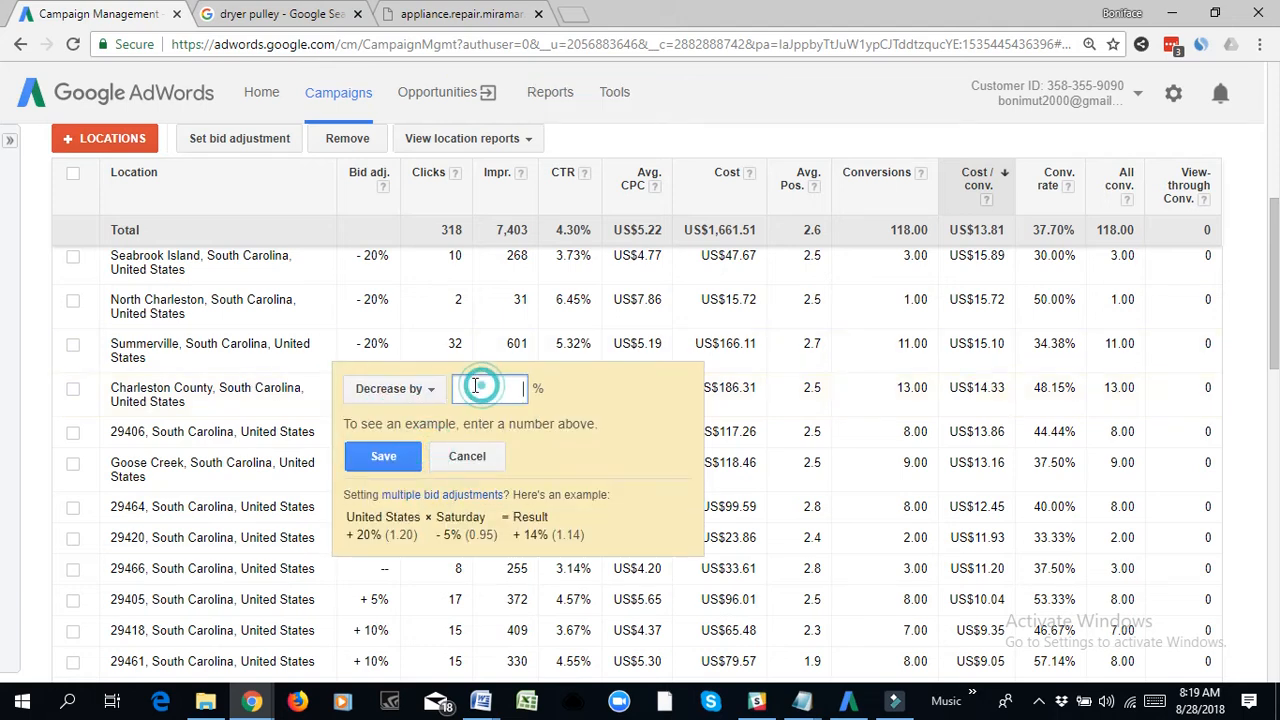
text(10)
key(Return)
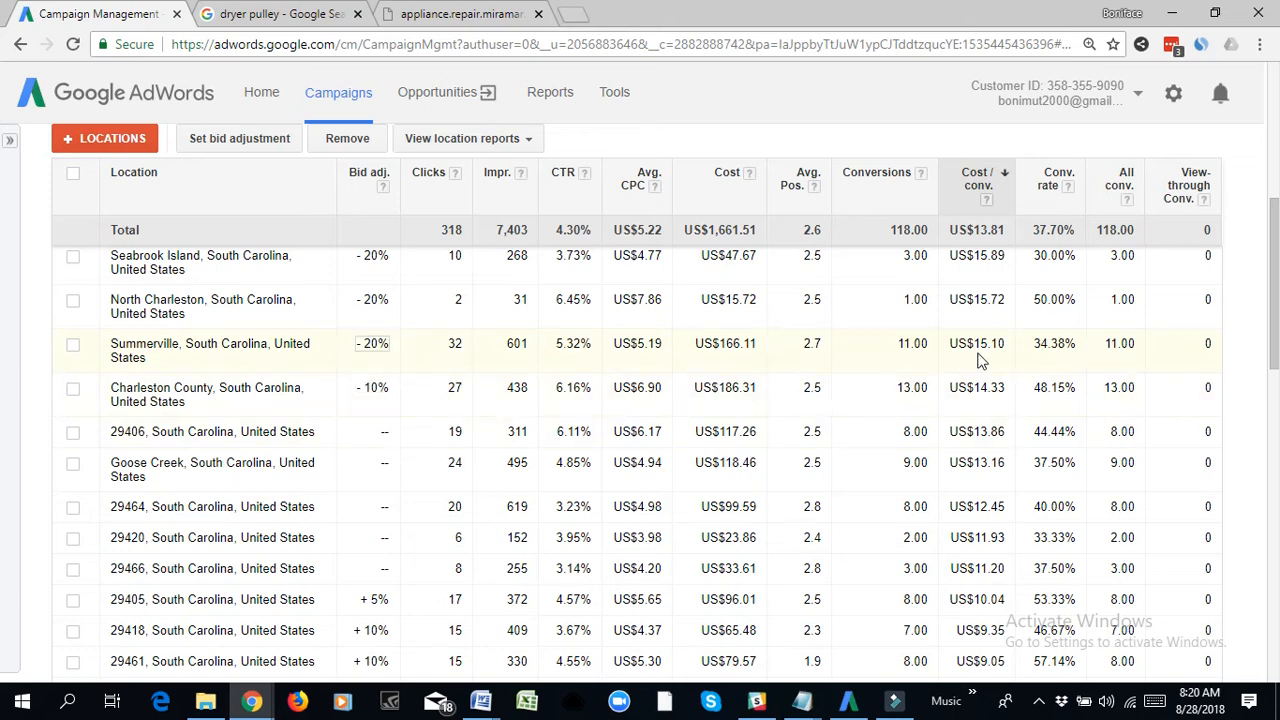
- Compare the cost per conversion of Summerville, Charleston County, 29406 and Goose Creek
drag(977, 343, 1005, 345)
double_click(975, 390)
click(1005, 341)
drag(1005, 343, 977, 341)
click(990, 342)
drag(975, 431, 981, 466)
scroll(973, 506, down, 1)
click(988, 338)
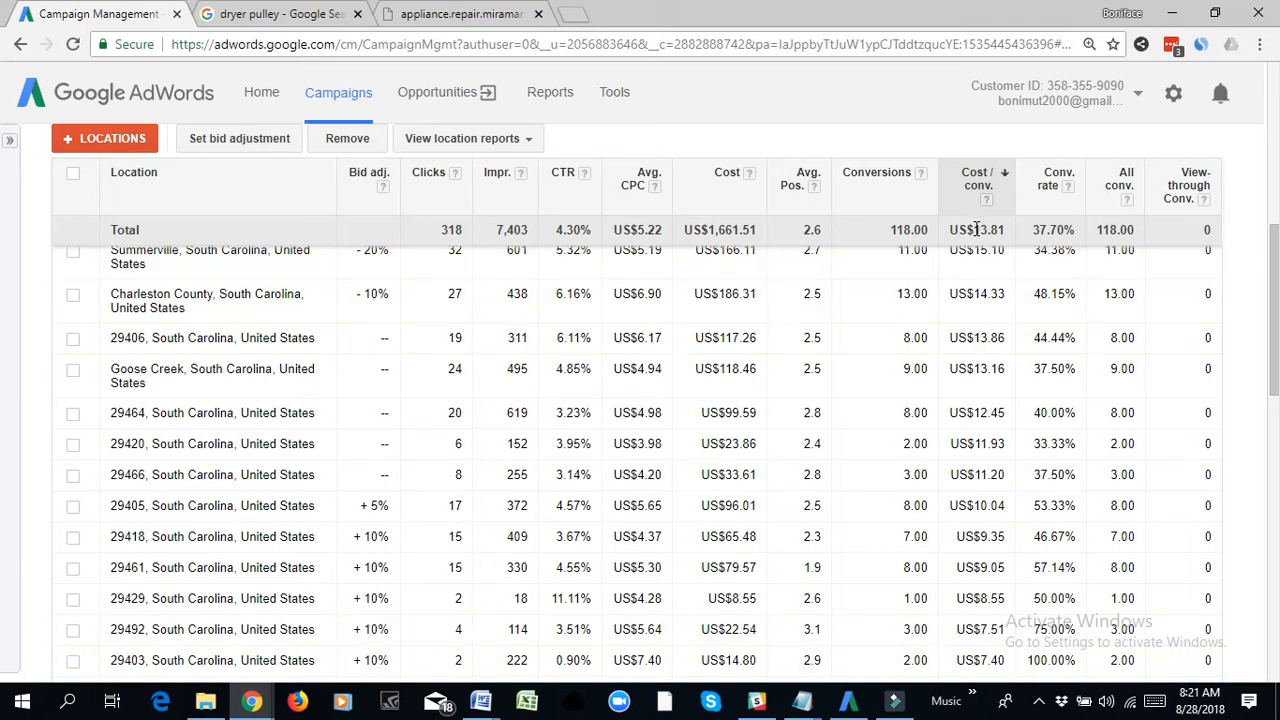
- Compare the campaign's total cost per conversion with that of the locations without a bid adjustment, from 29406 to 29466
drag(975, 230, 1006, 230)
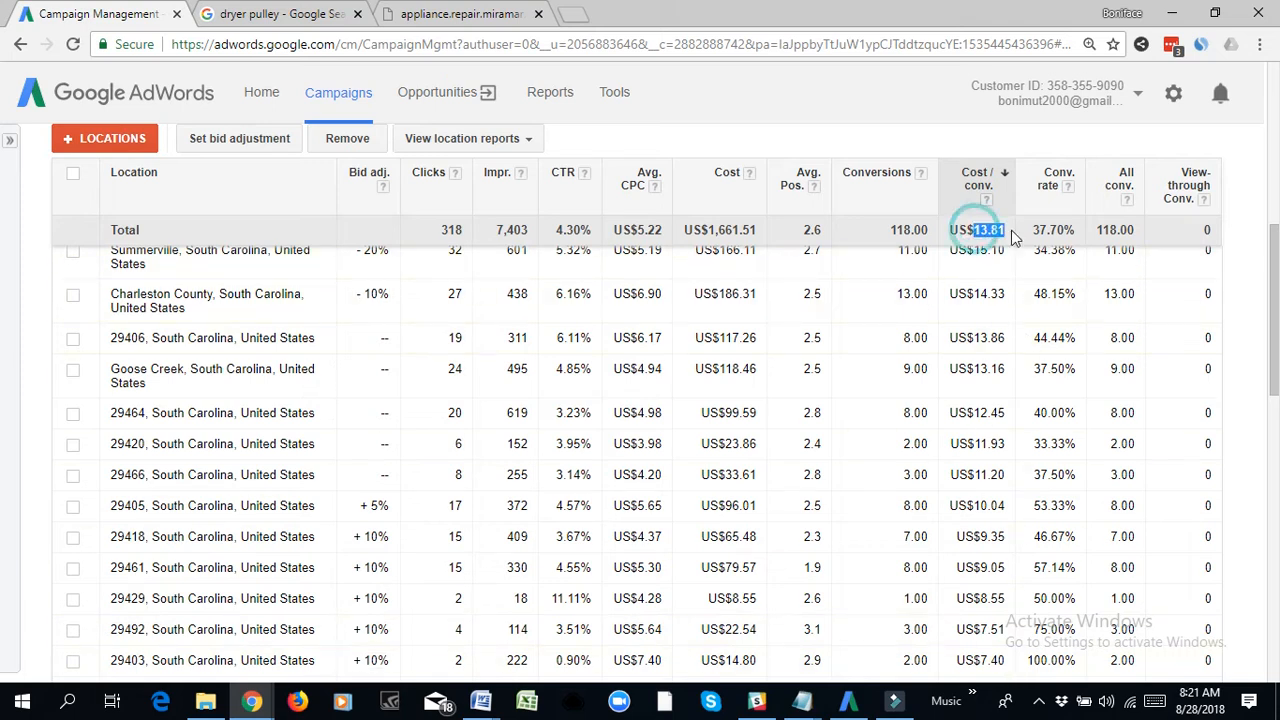
click(977, 372)
drag(983, 338, 998, 338)
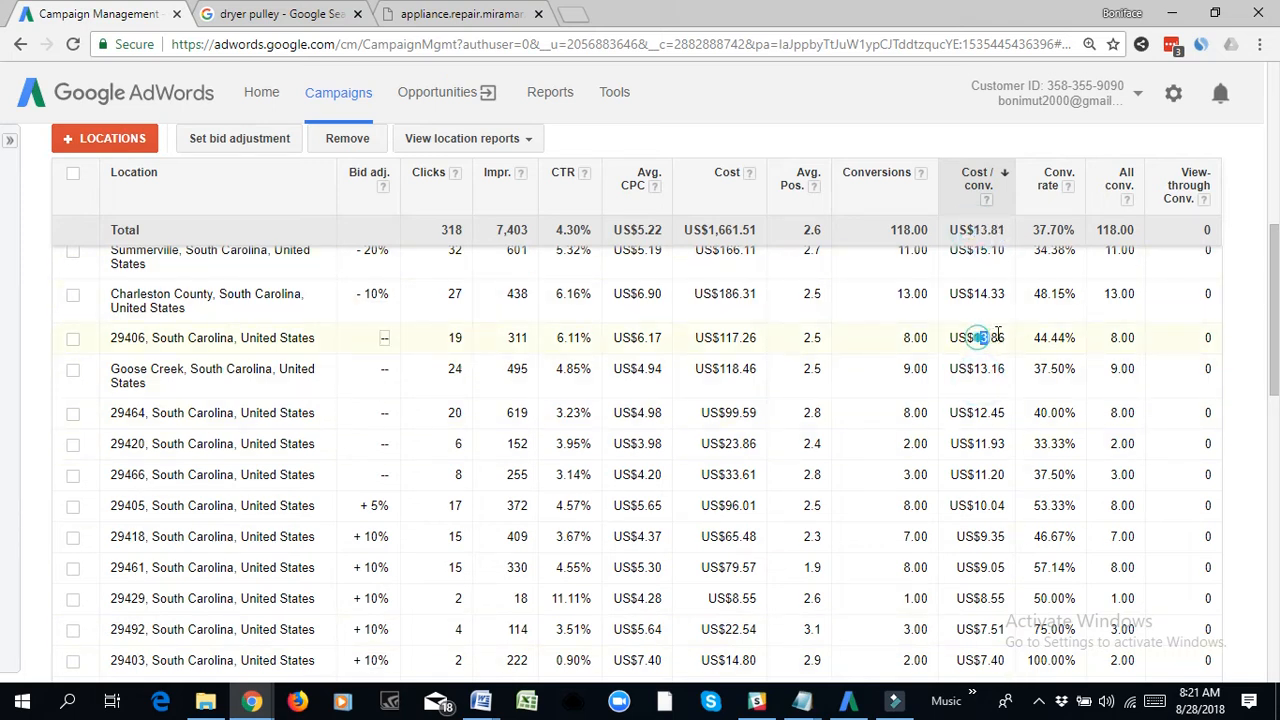
click(990, 372)
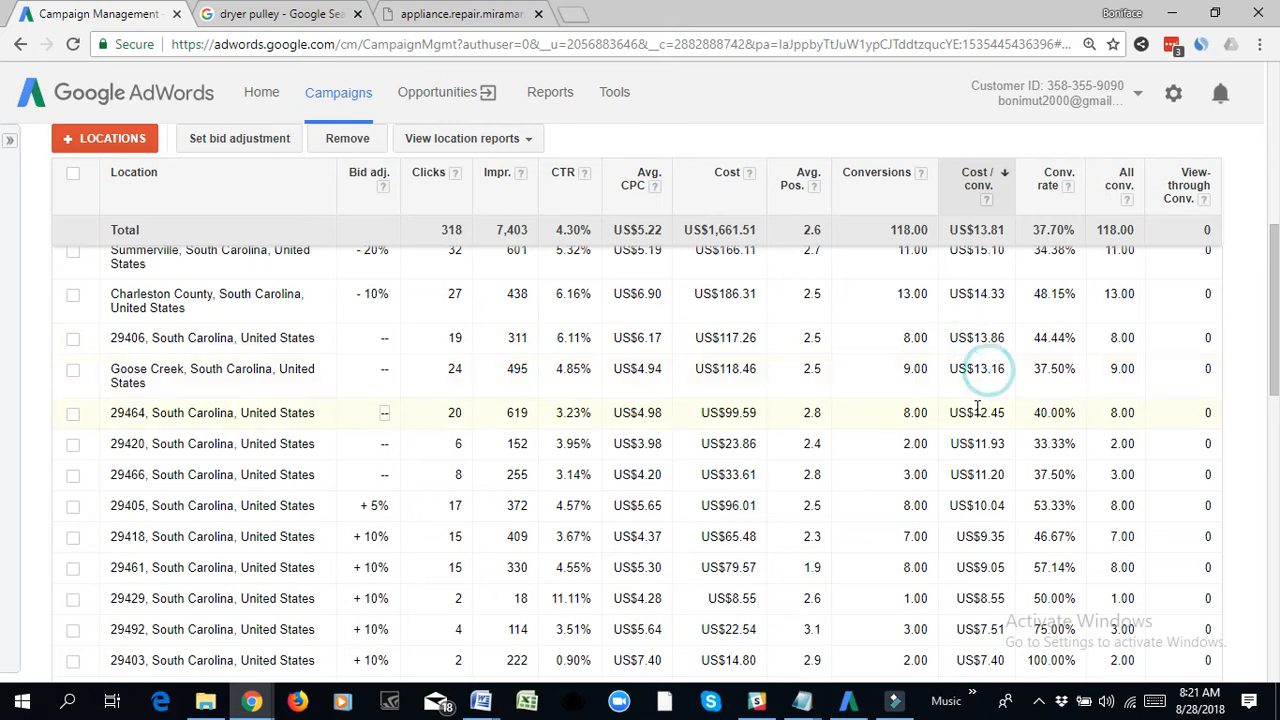
drag(981, 444, 990, 444)
click(981, 475)
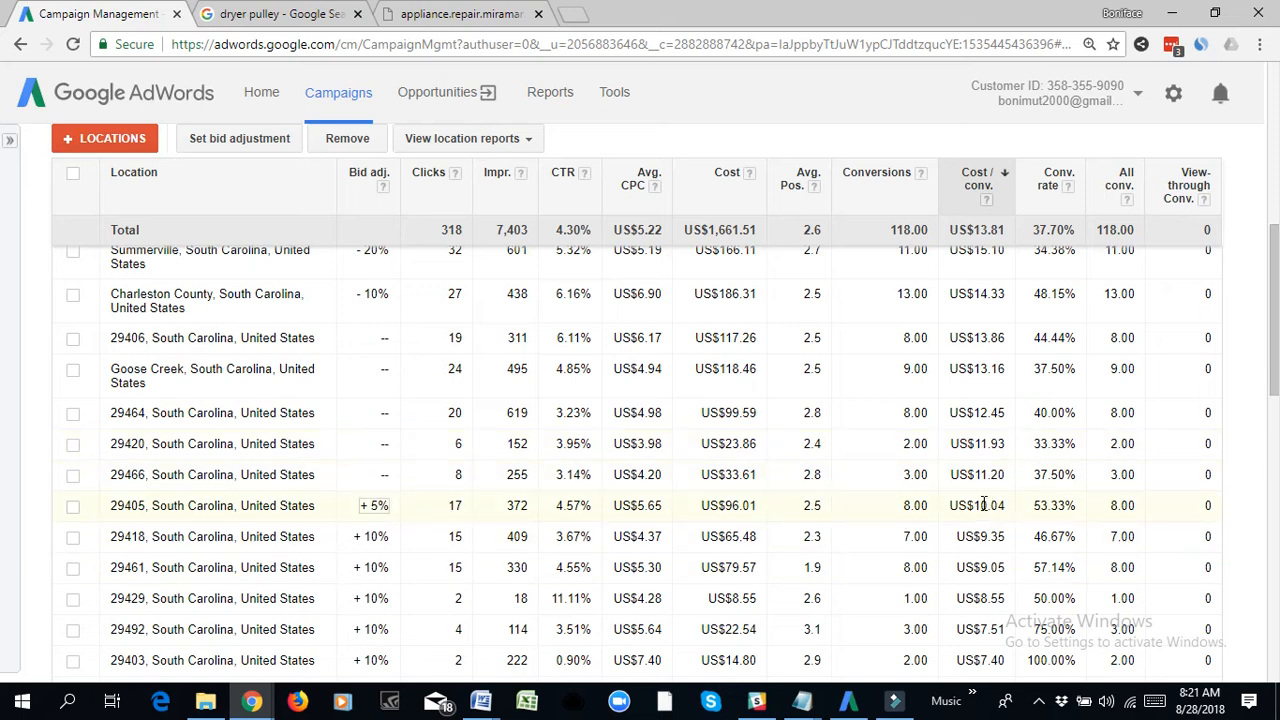
- Examine the cost per conversion and bid adjustments of the cheaper-converting locations from 29405 down to 29437
scroll(982, 505, down, 2)
click(982, 318)
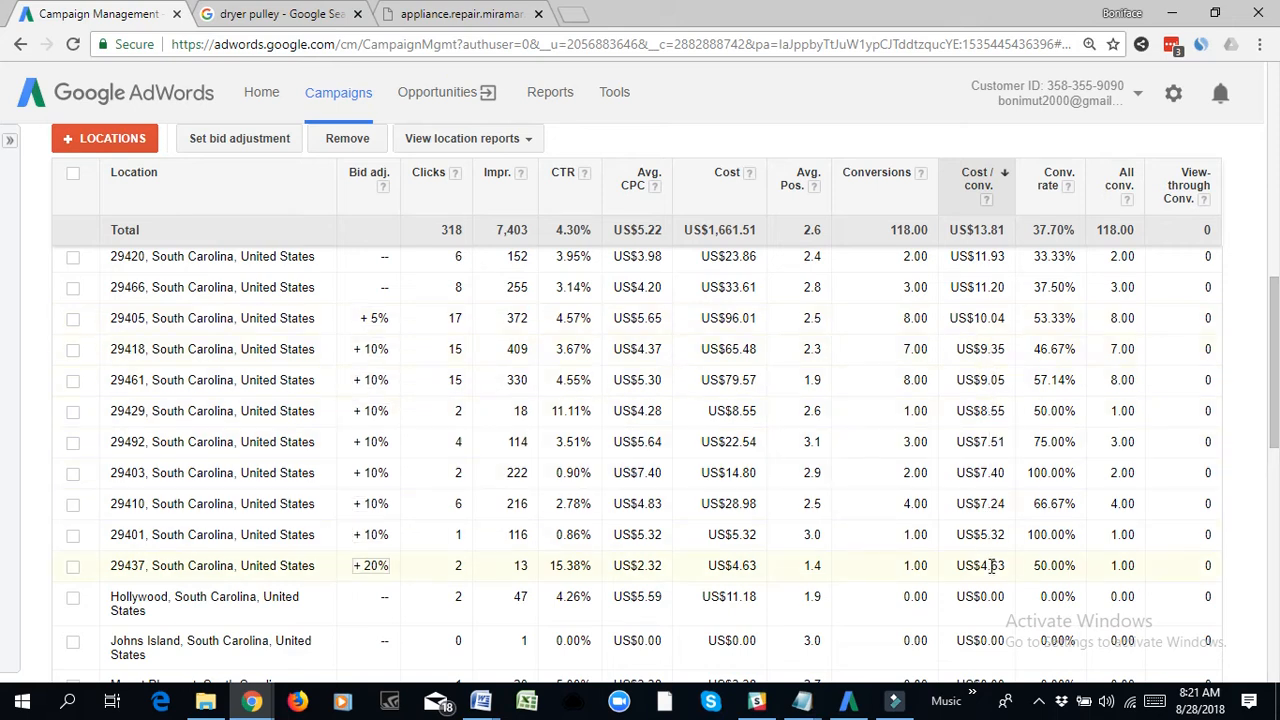
scroll(987, 598, down, 2)
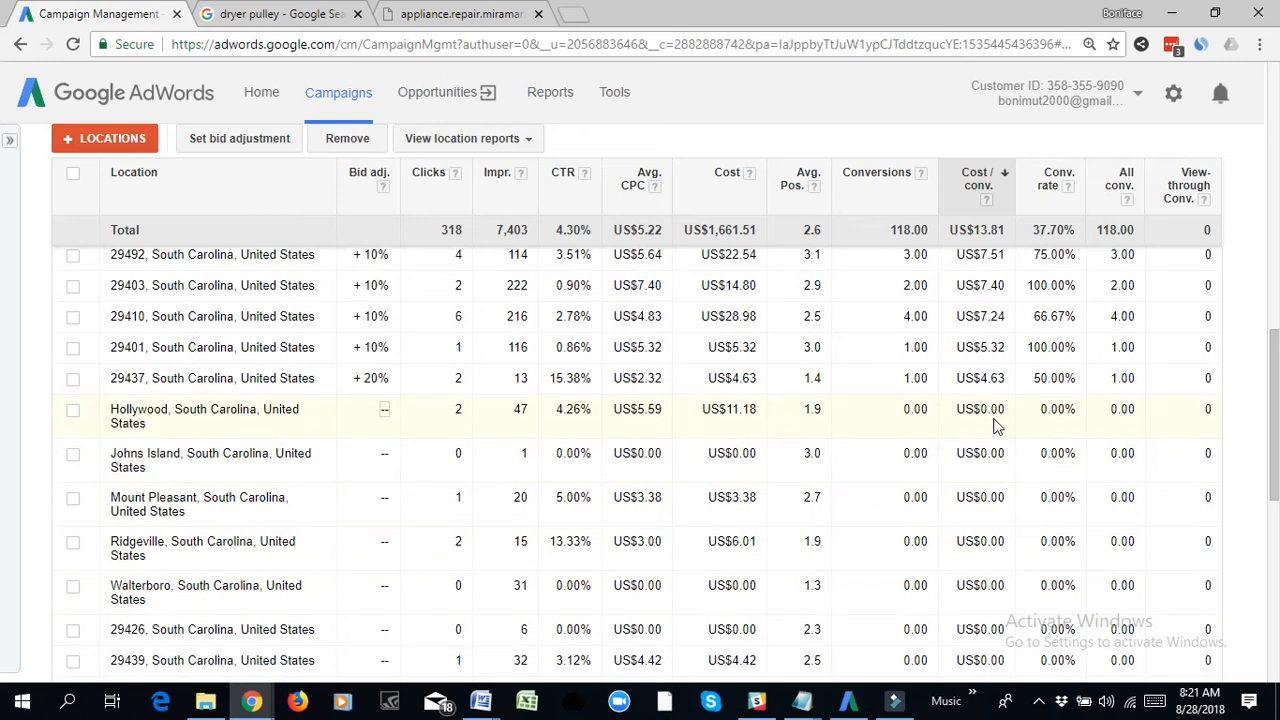
scroll(995, 420, up, 1)
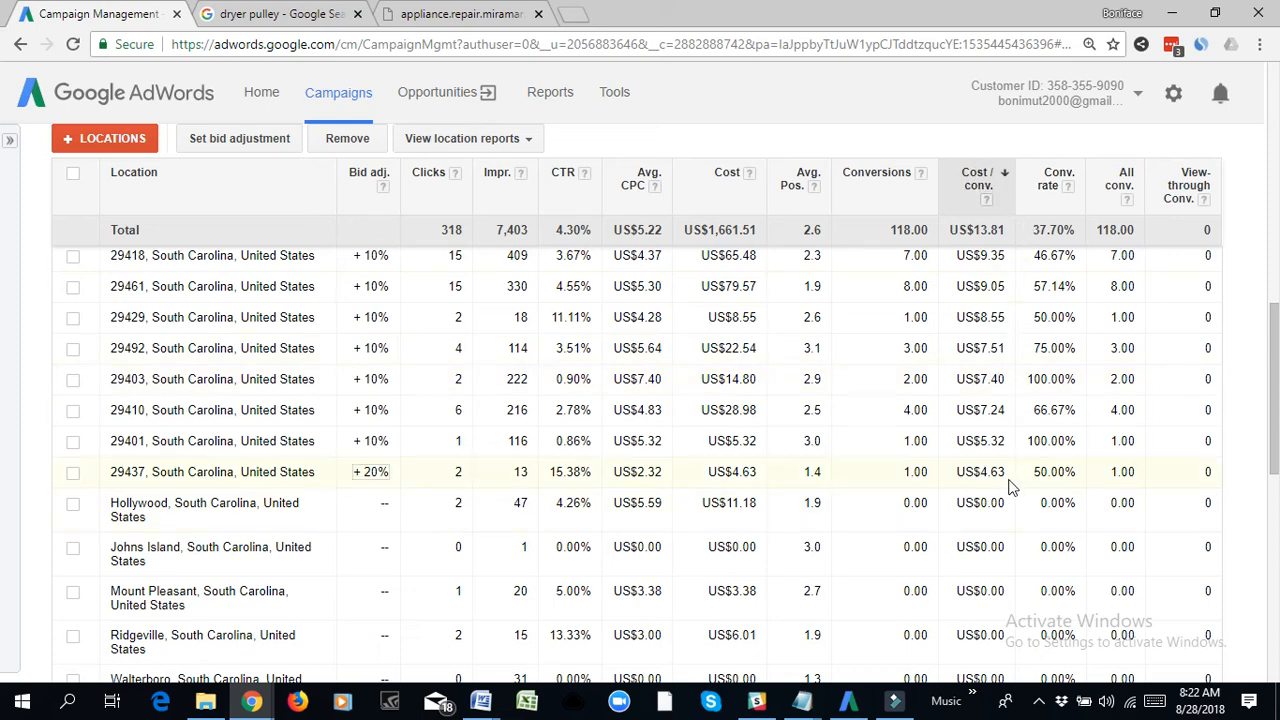
- Open the AppCharleston campaign's ad schedule settings
scroll(1008, 483, up, 5)
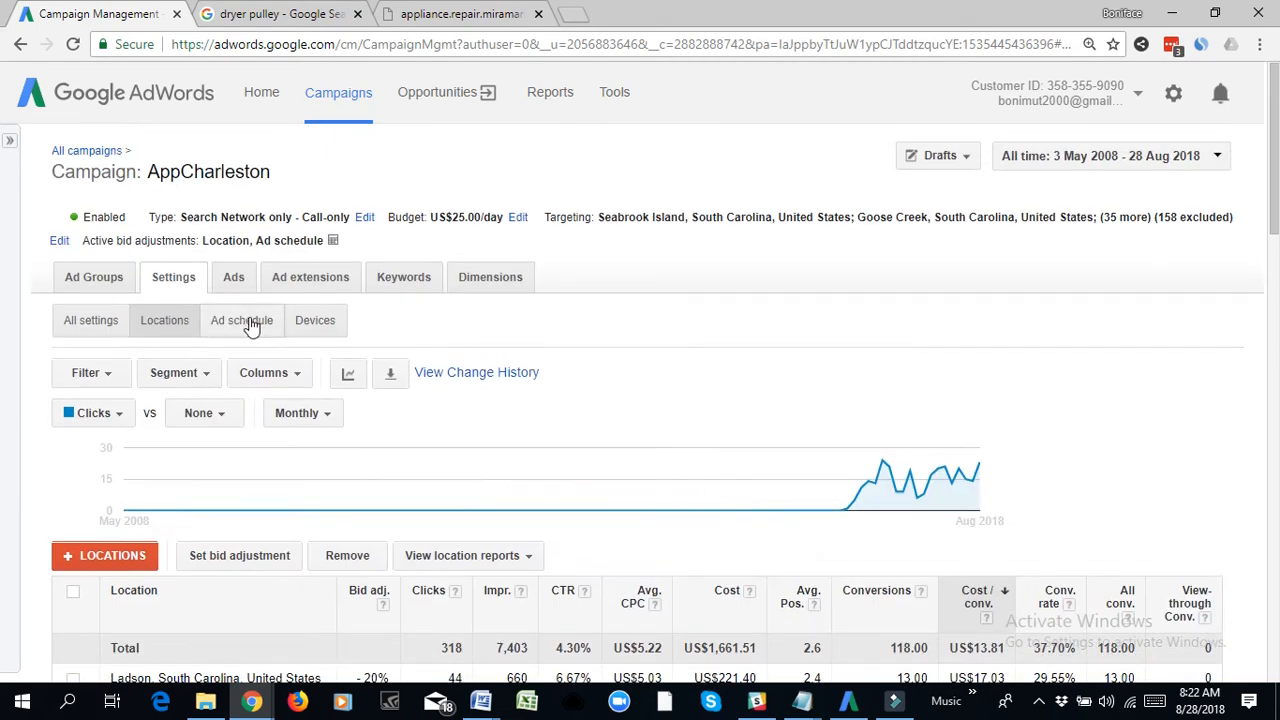
click(244, 320)
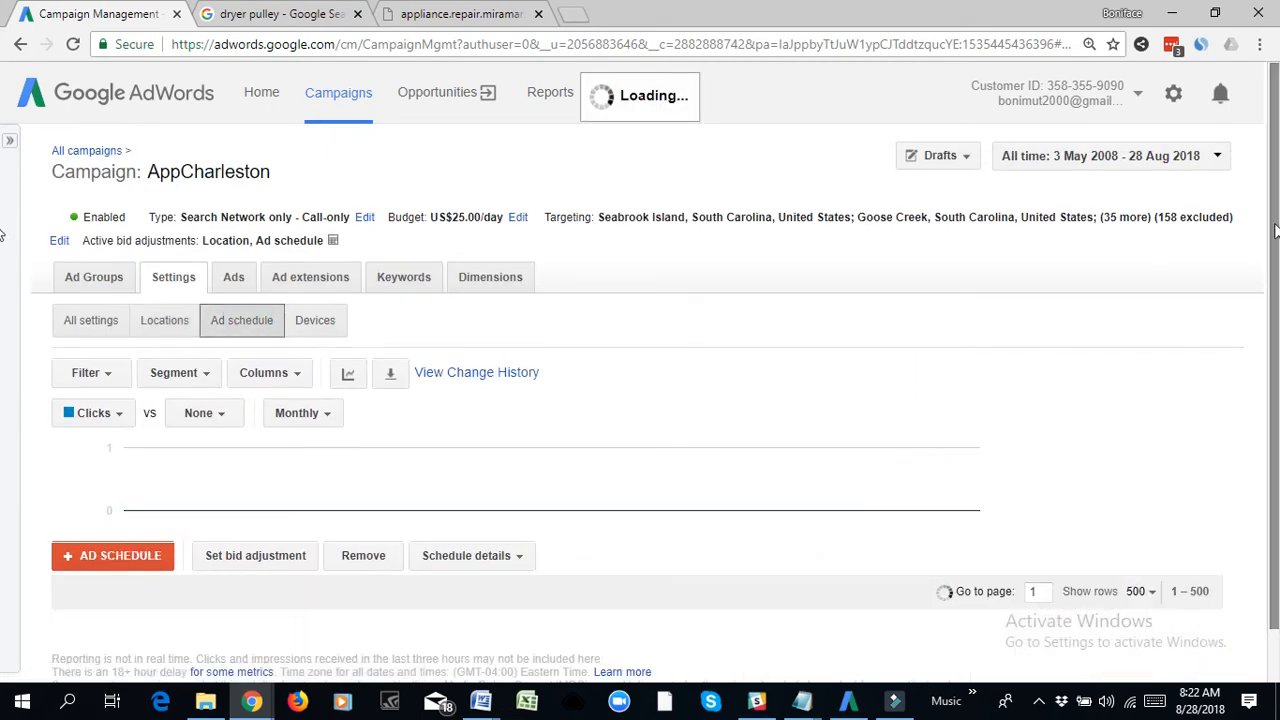
- Examine the ad schedule overview and the bid adjustments and cost per conversion of the Monday time slots
drag(1275, 205, 1275, 405)
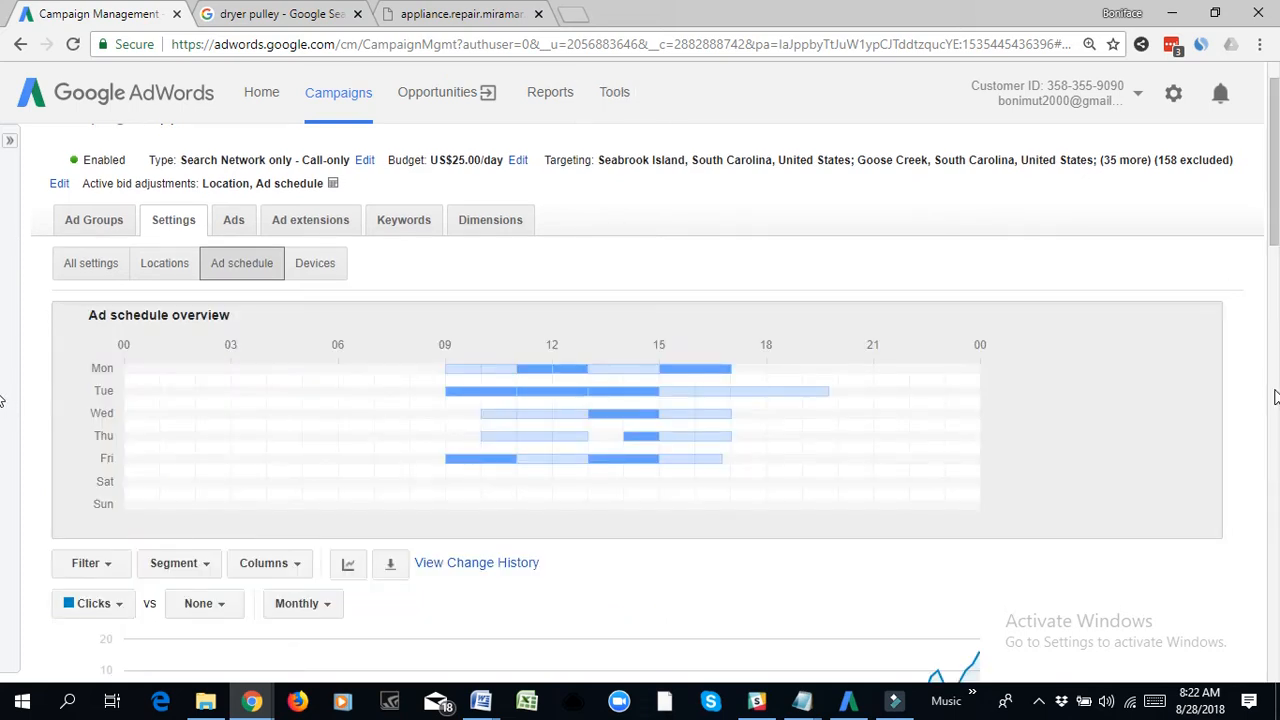
scroll(908, 271, down, 5)
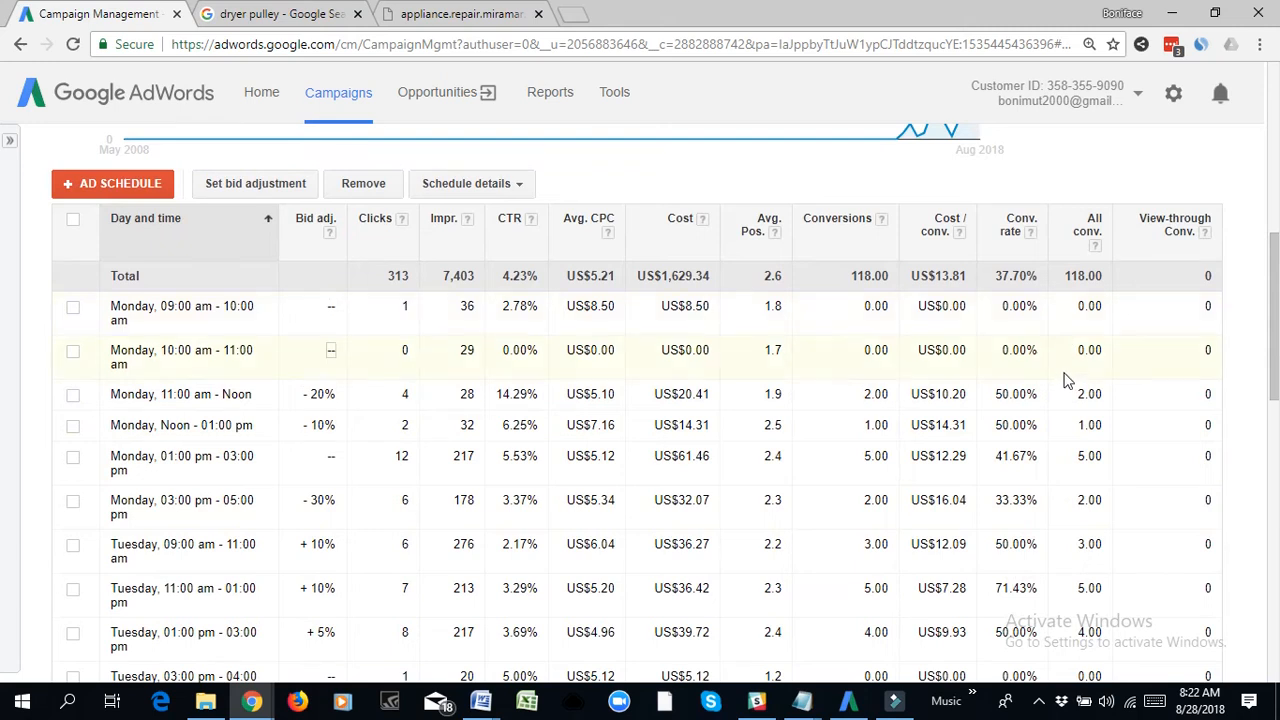
scroll(980, 391, up, 4)
scroll(837, 420, down, 3)
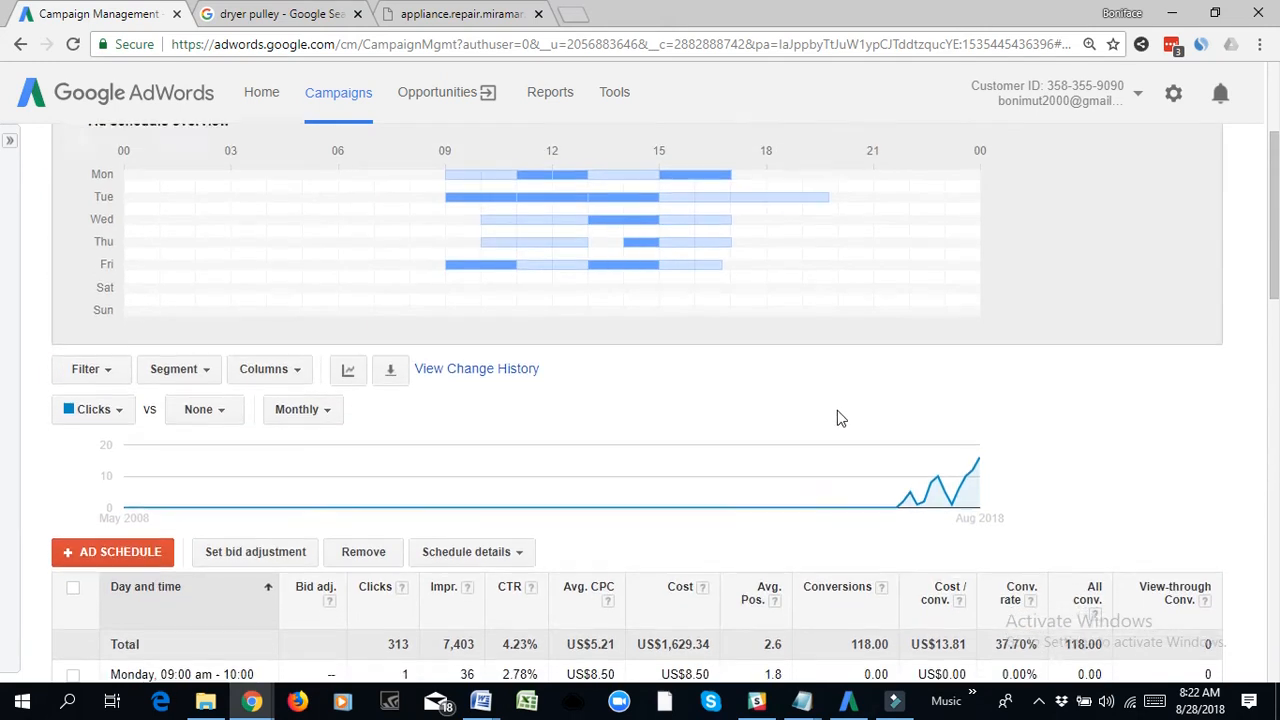
scroll(837, 420, down, 1)
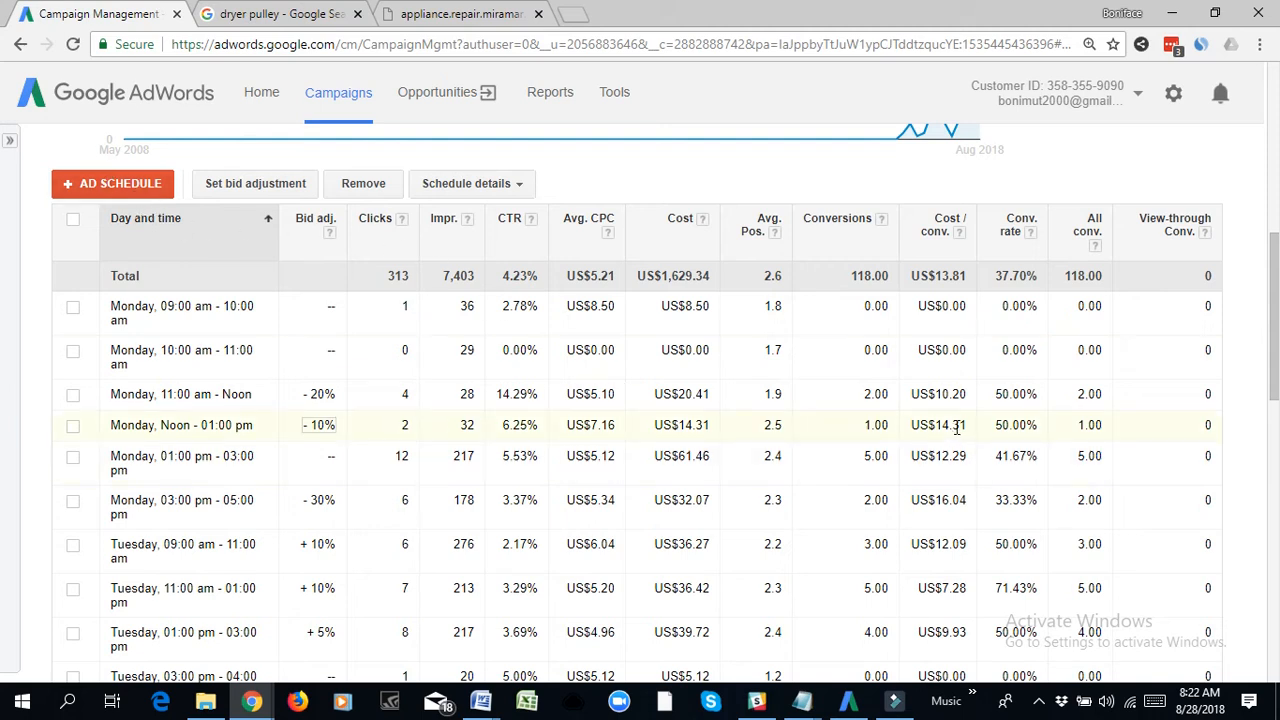
scroll(344, 378, up, 3)
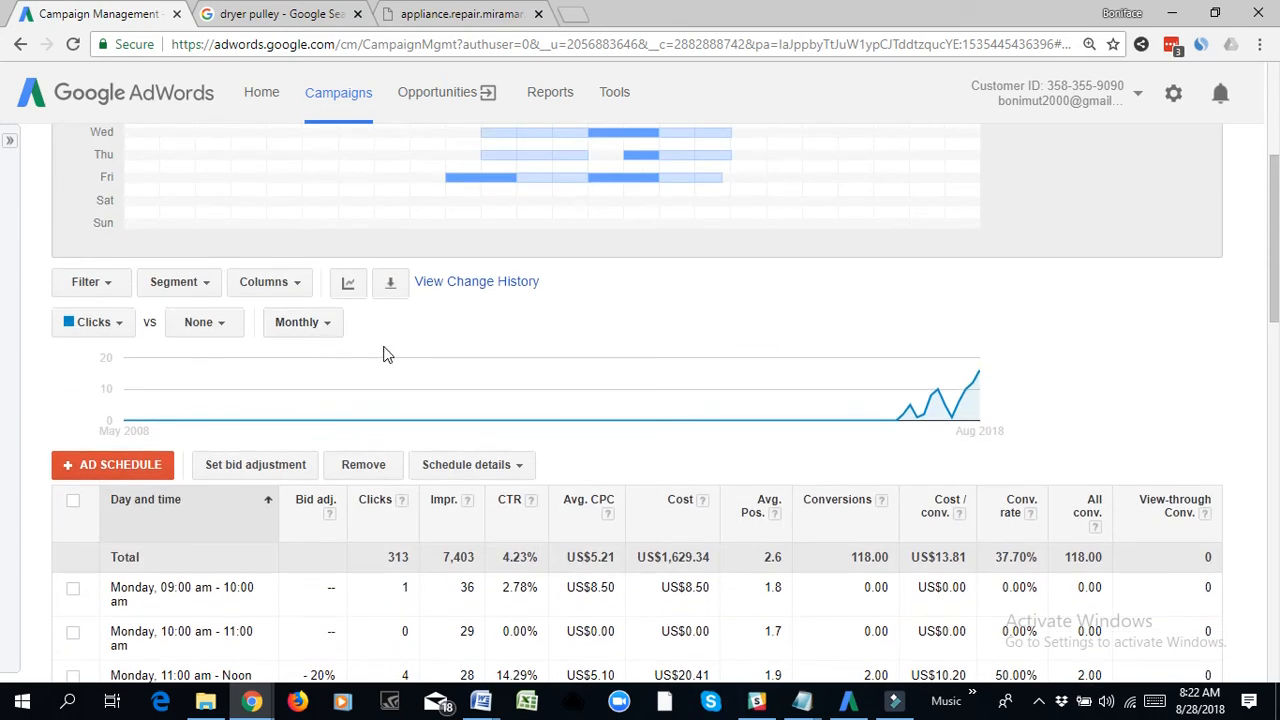
scroll(387, 357, down, 2)
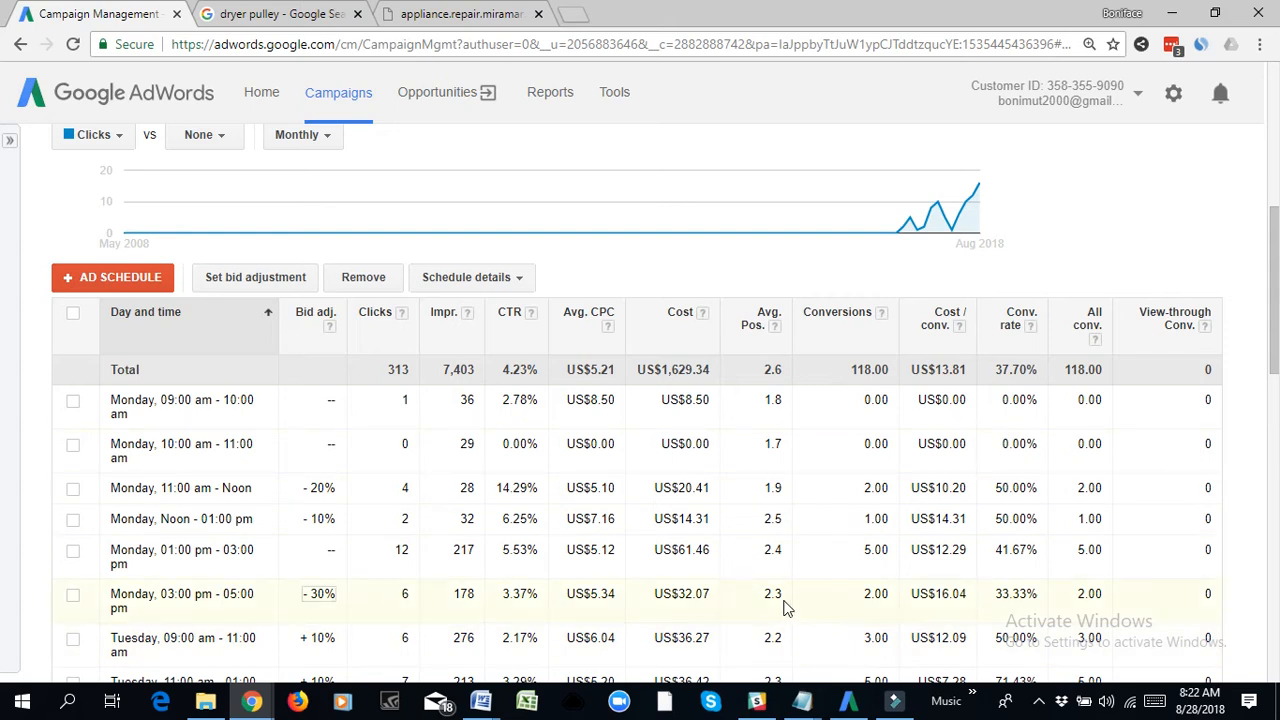
scroll(1008, 446, down, 1)
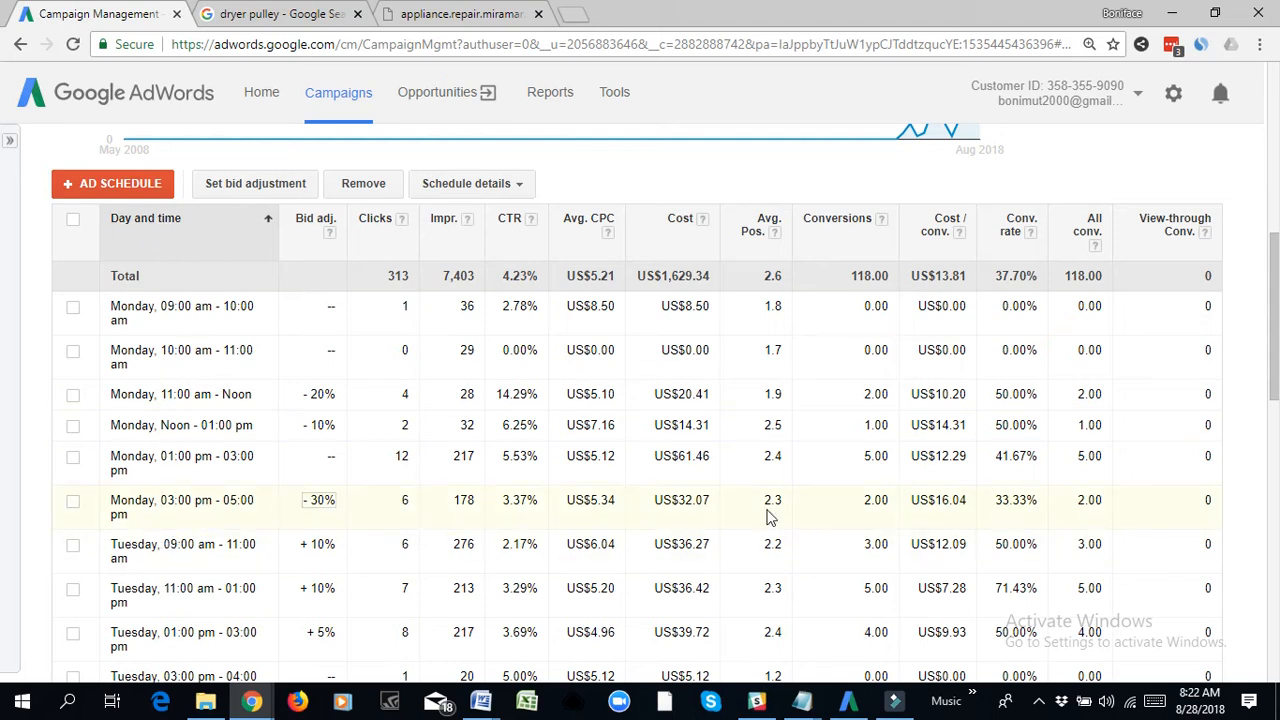
- Select the Monday 03:00 pm - 05:00 pm slot and check the cost per conversion of the Monday morning slots
click(73, 500)
scroll(808, 423, up, 1)
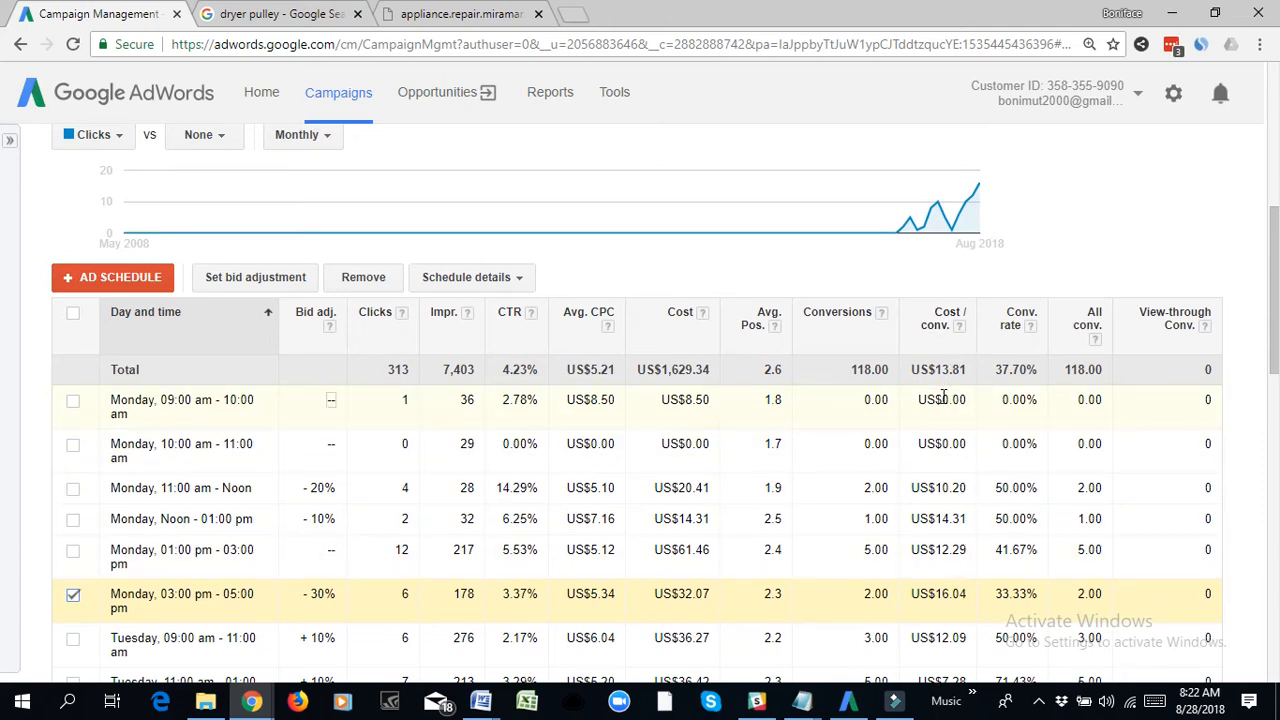
double_click(944, 400)
click(944, 400)
double_click(937, 487)
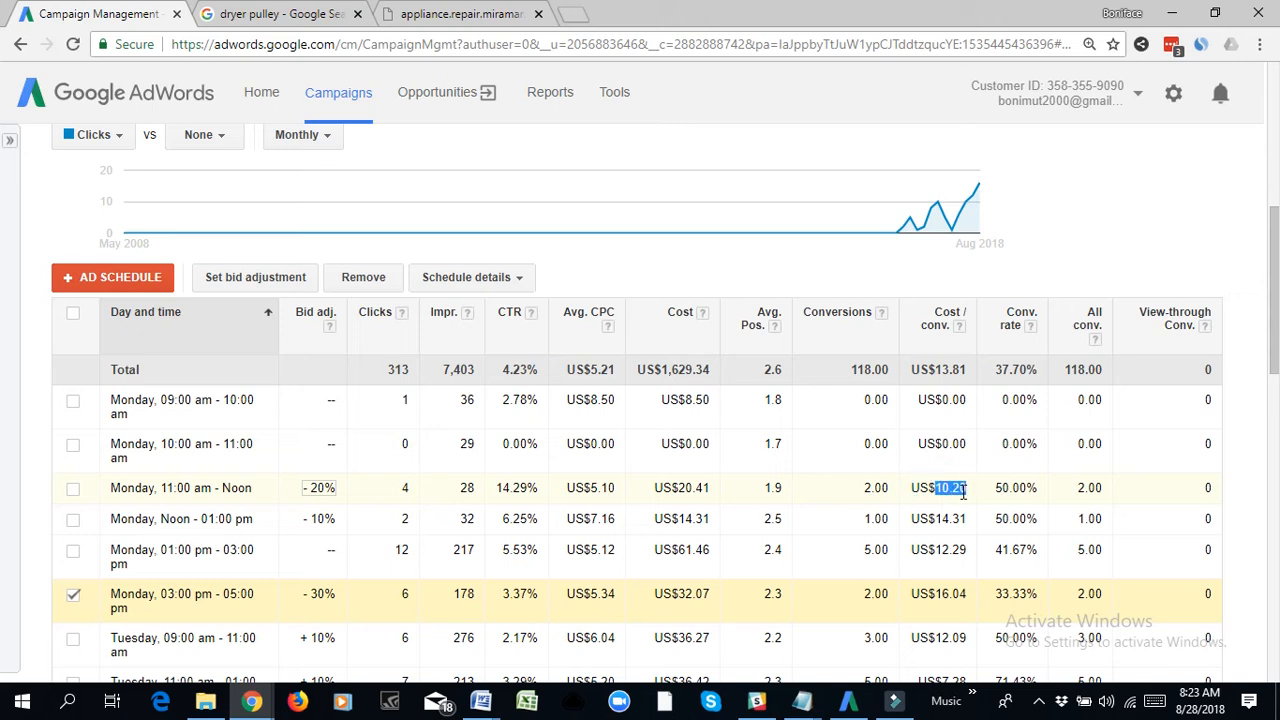
- Check the cost per conversion of the Monday Noon - 01:00 pm and 01:00 pm - 03:00 pm slots
scroll(958, 500, down, 1)
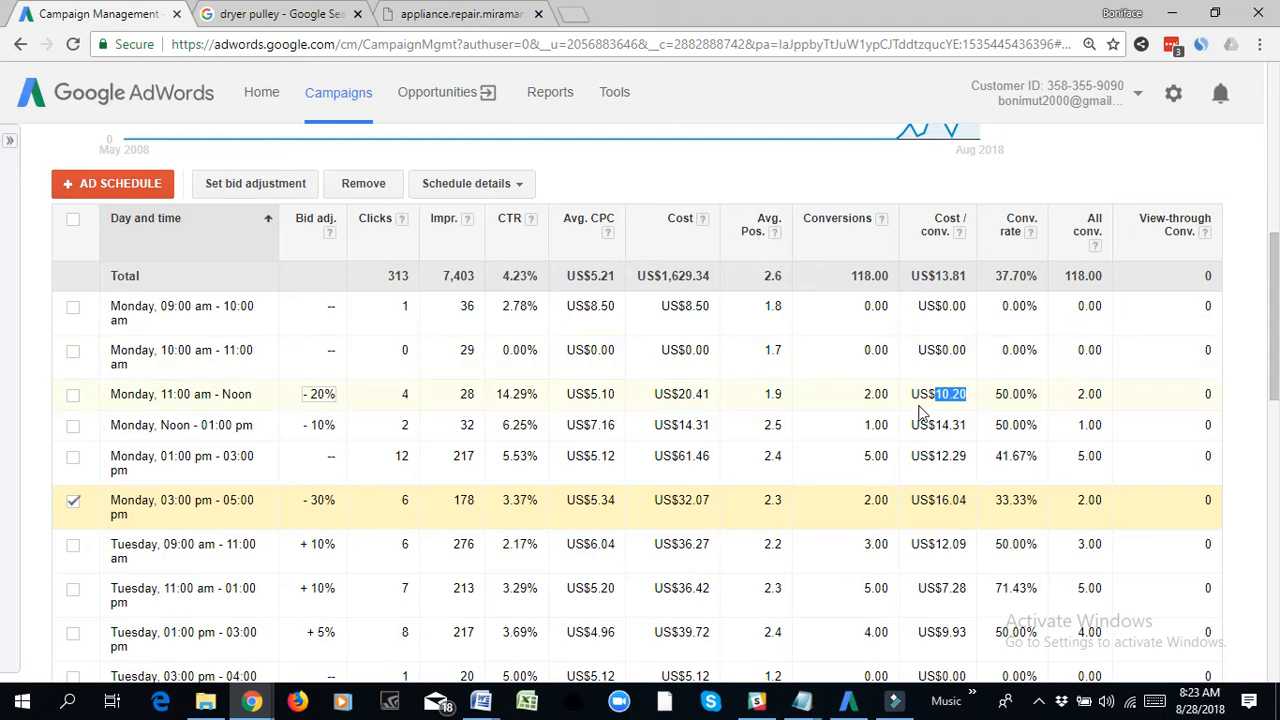
click(953, 421)
double_click(953, 423)
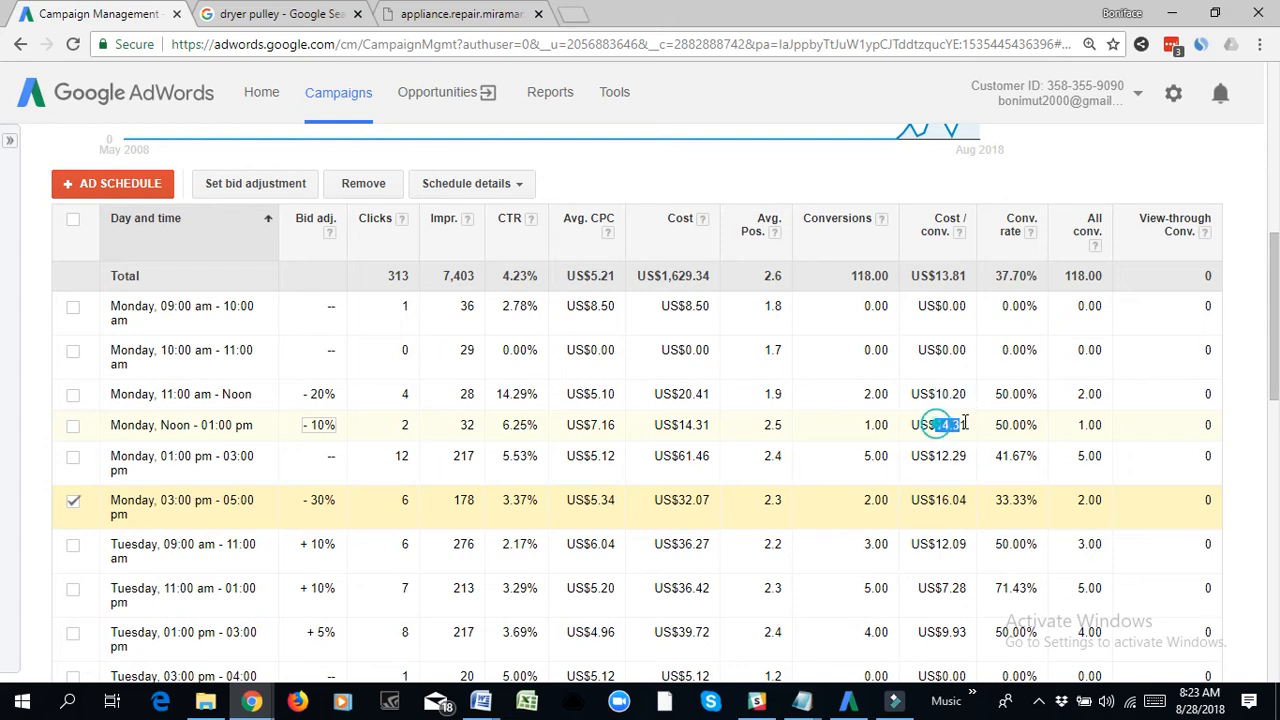
click(958, 424)
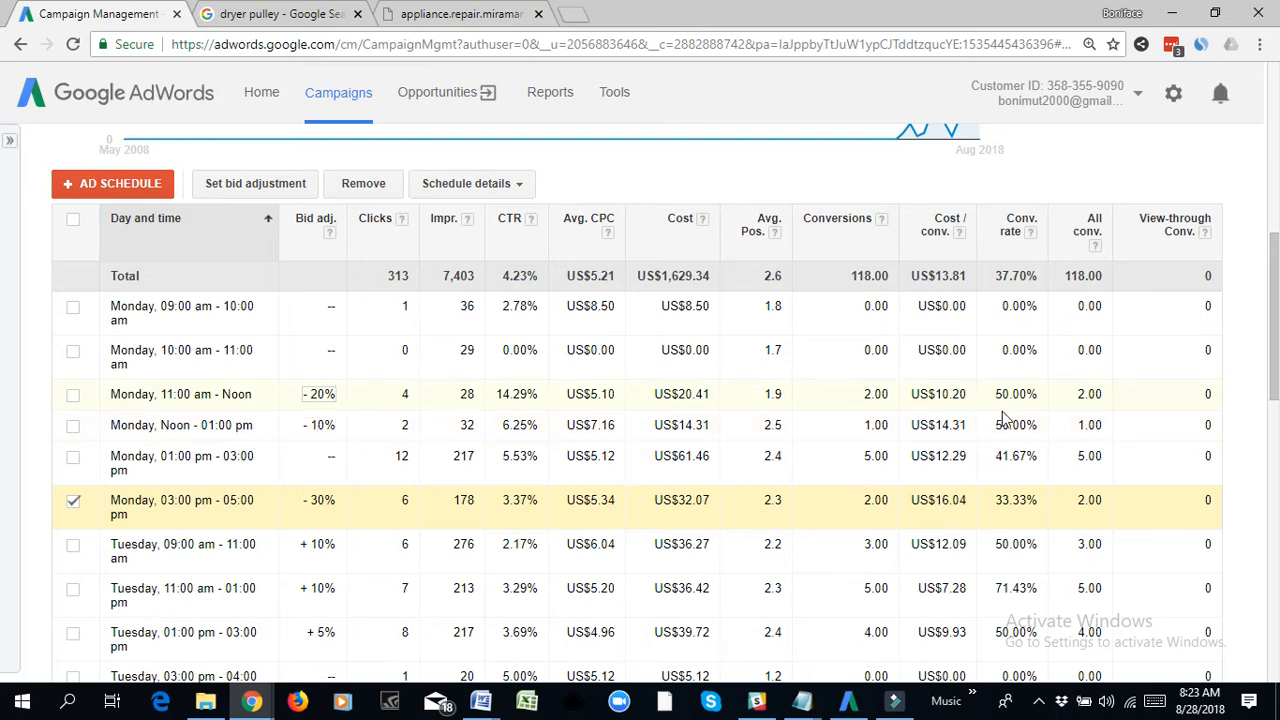
drag(936, 456, 967, 456)
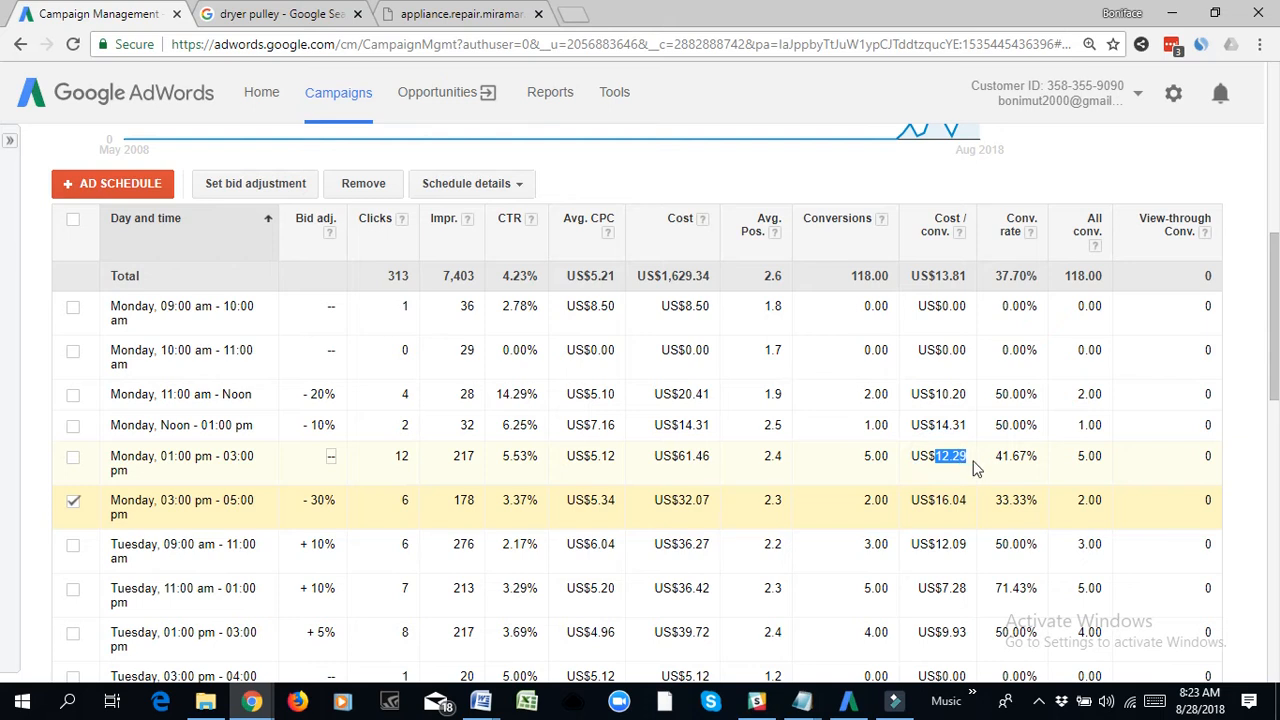
scroll(968, 483, down, 1)
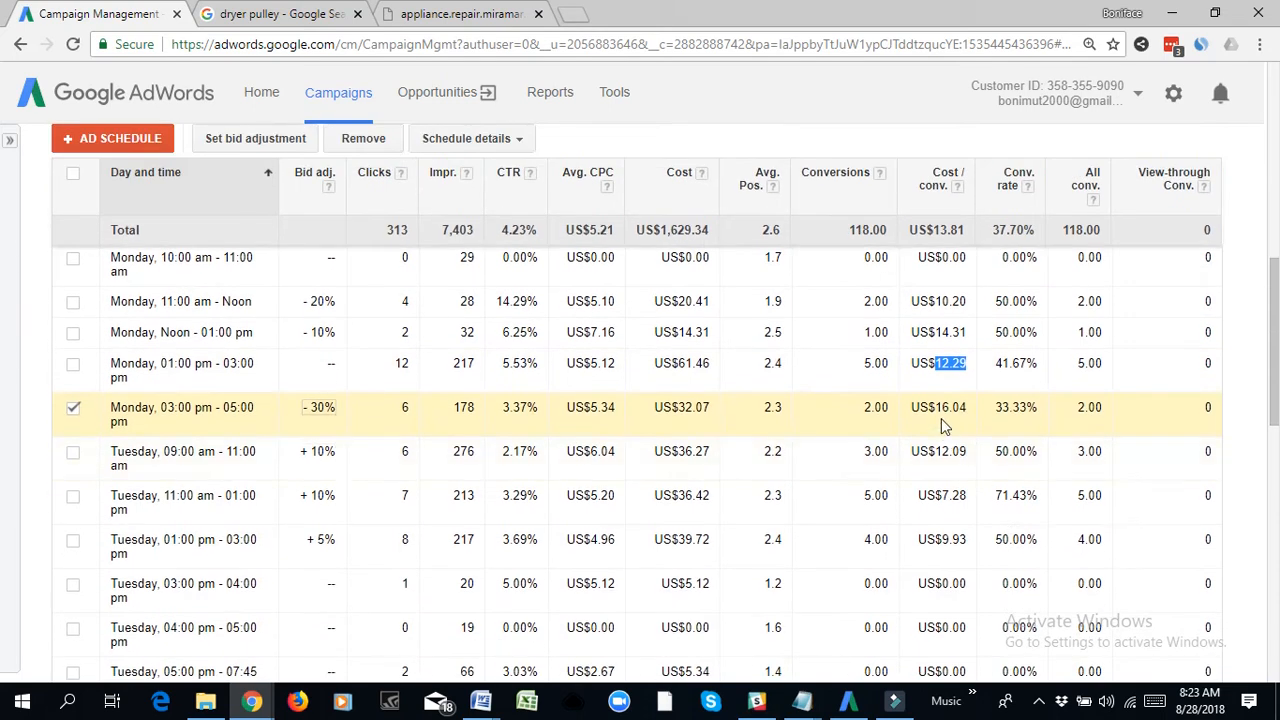
- Review the cost per conversion and the hours of the Monday 03:00 pm - 05:00 pm slot
drag(935, 408, 967, 407)
drag(161, 406, 128, 421)
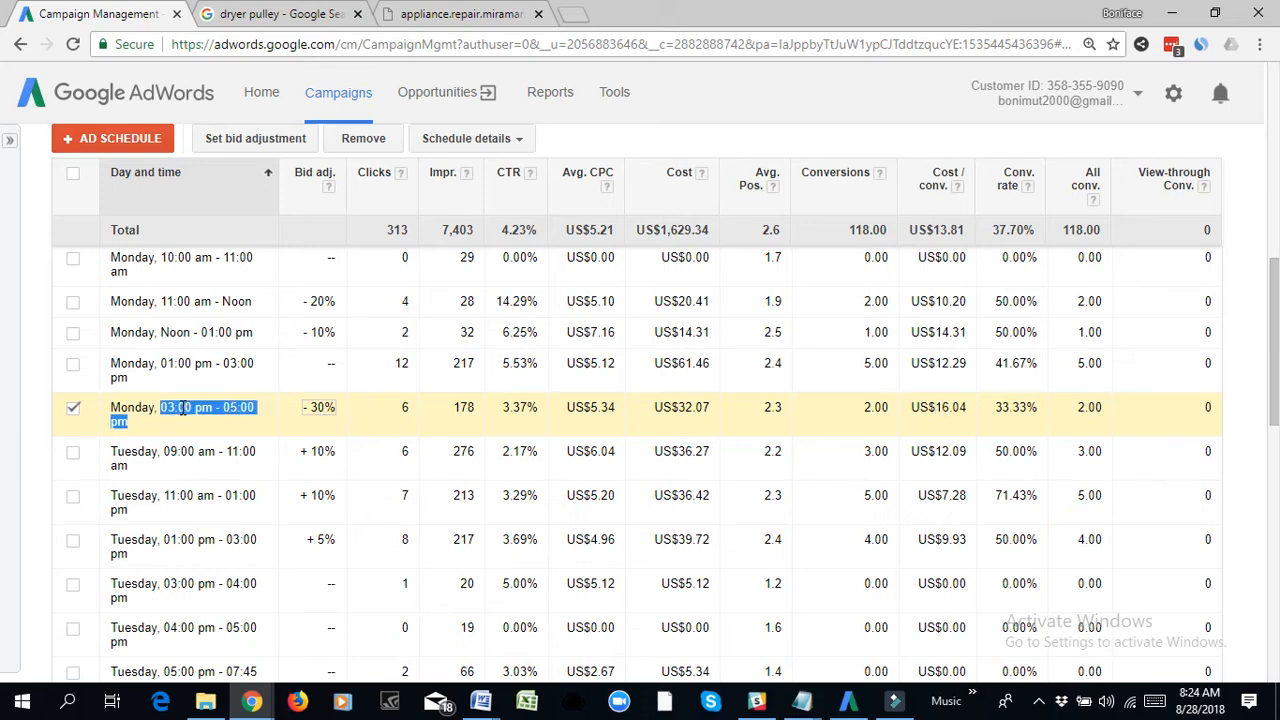
click(183, 407)
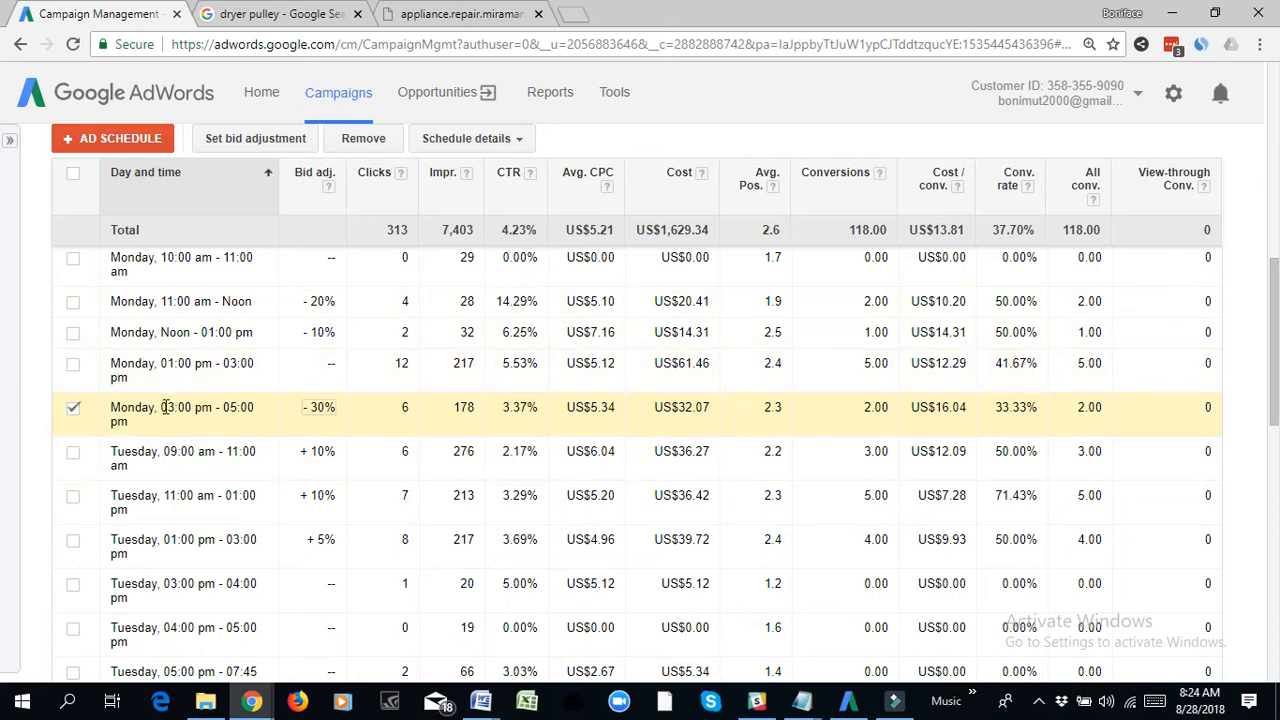
scroll(185, 410, up, 1)
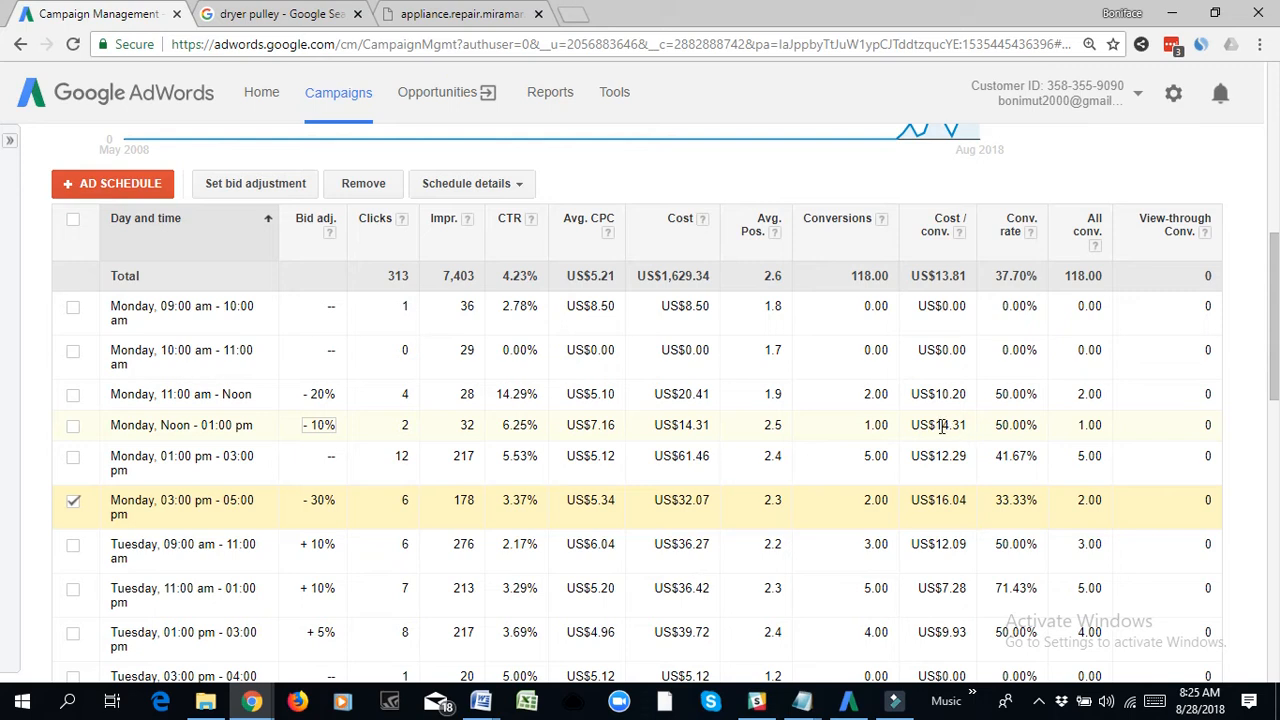
- Compare the cost per conversion across the three Monday slots from Noon to 05:00 pm
drag(940, 425, 956, 430)
click(938, 455)
drag(938, 456, 971, 462)
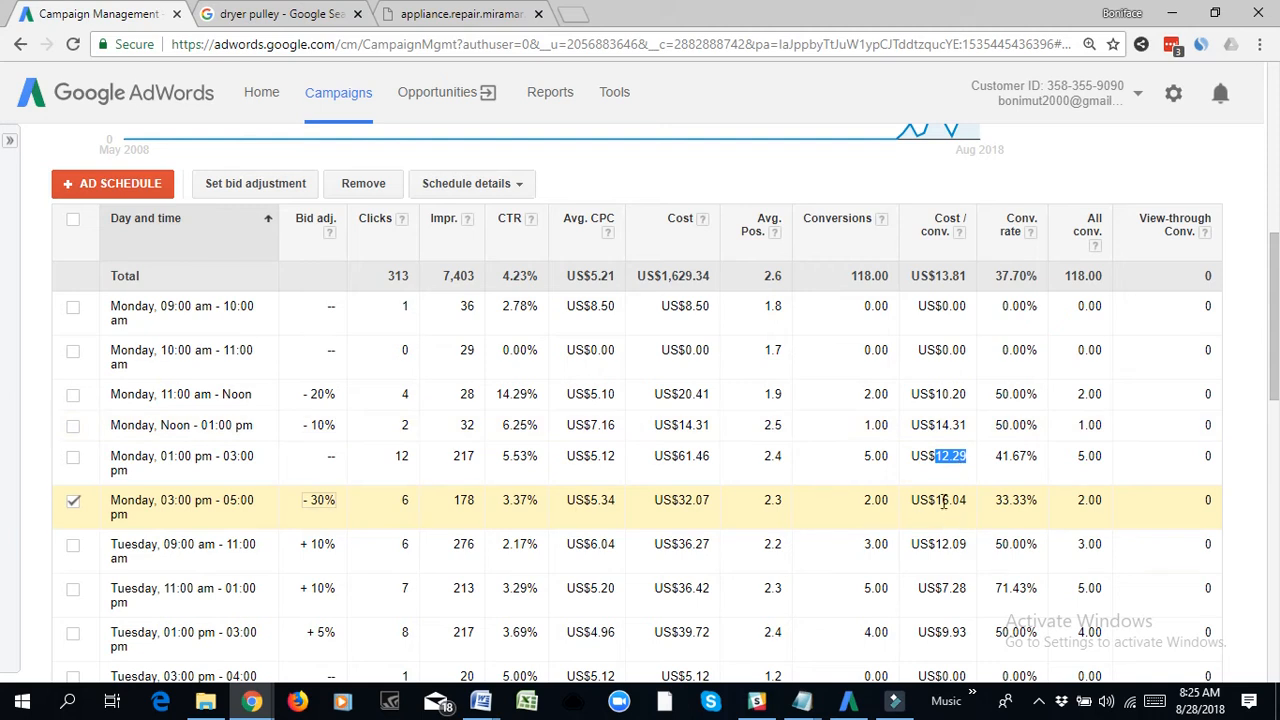
drag(935, 500, 973, 508)
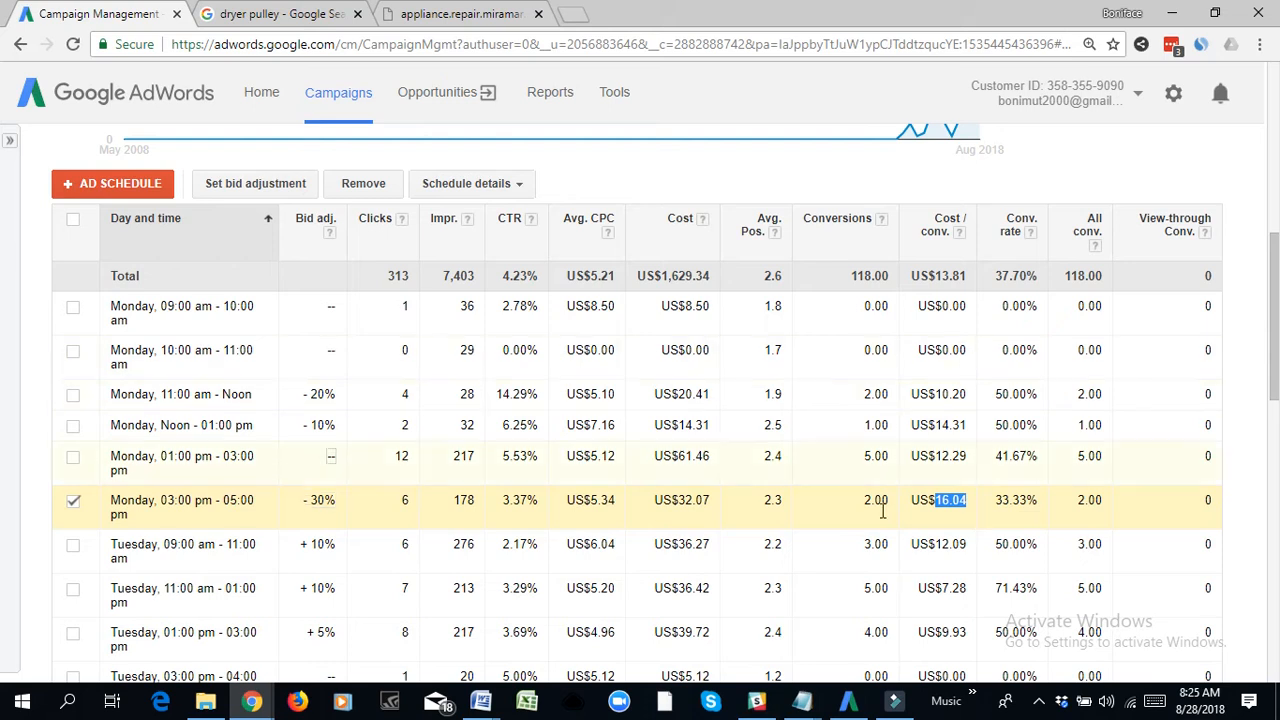
click(977, 499)
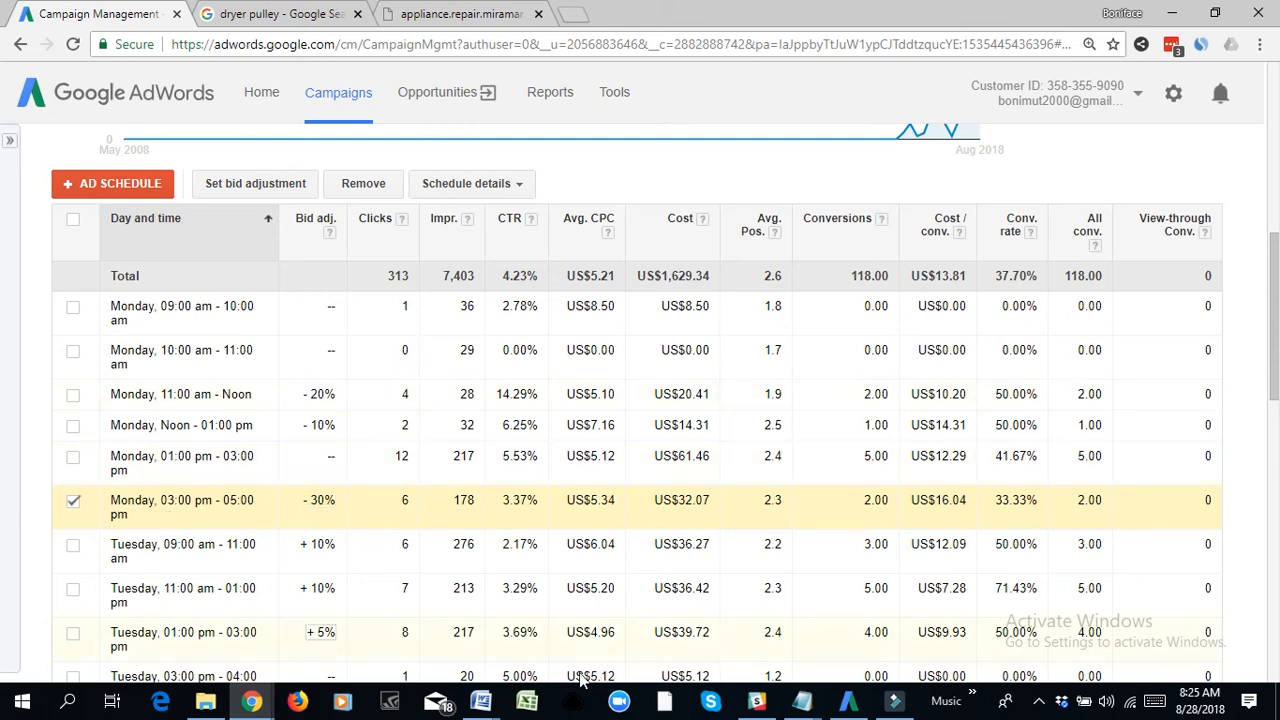
- Switch to the Optimization Status document in Word and paste the ad schedule screenshot below its existing content
mouse_move(481, 702)
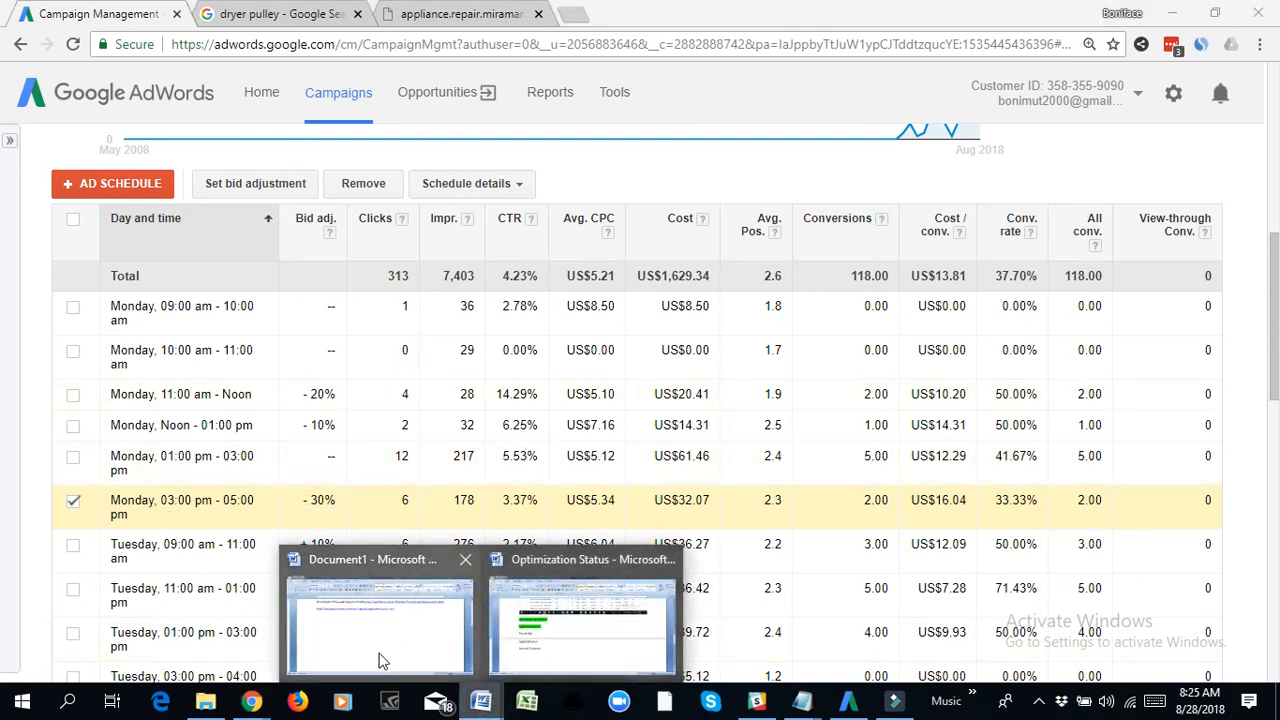
click(380, 628)
mouse_move(485, 705)
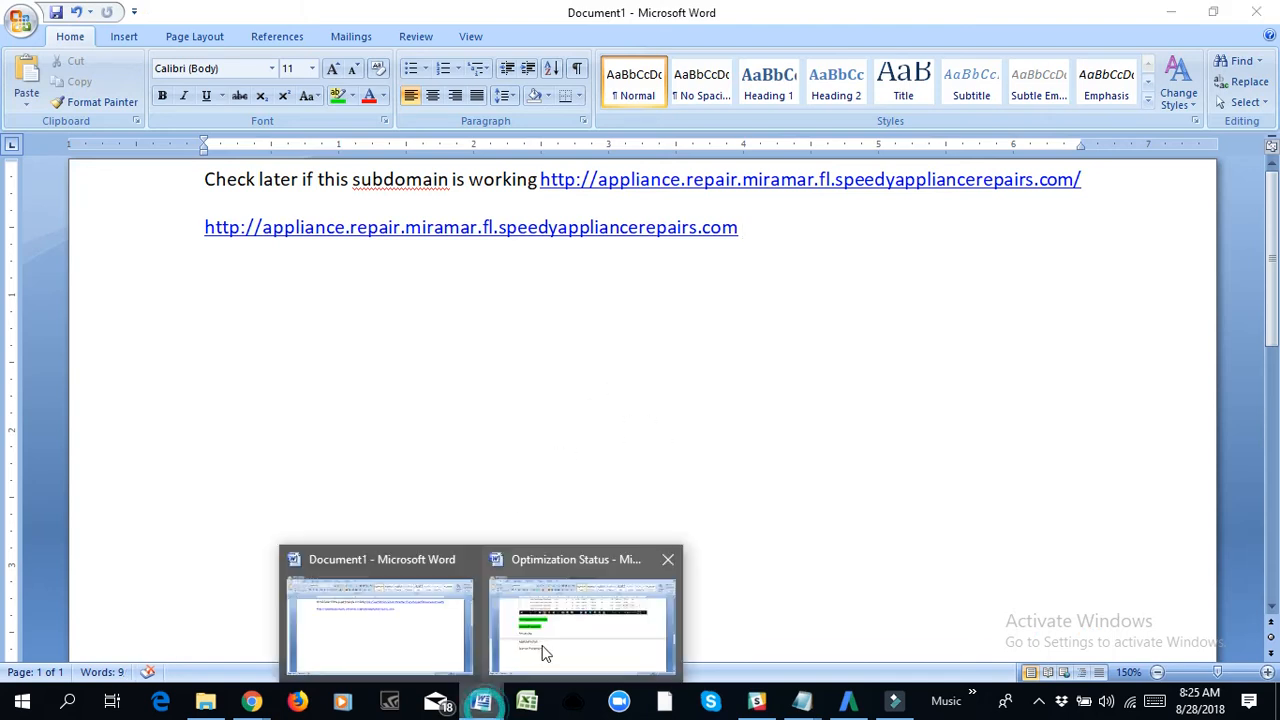
click(543, 645)
scroll(460, 500, down, 3)
click(455, 477)
scroll(537, 452, down, 3)
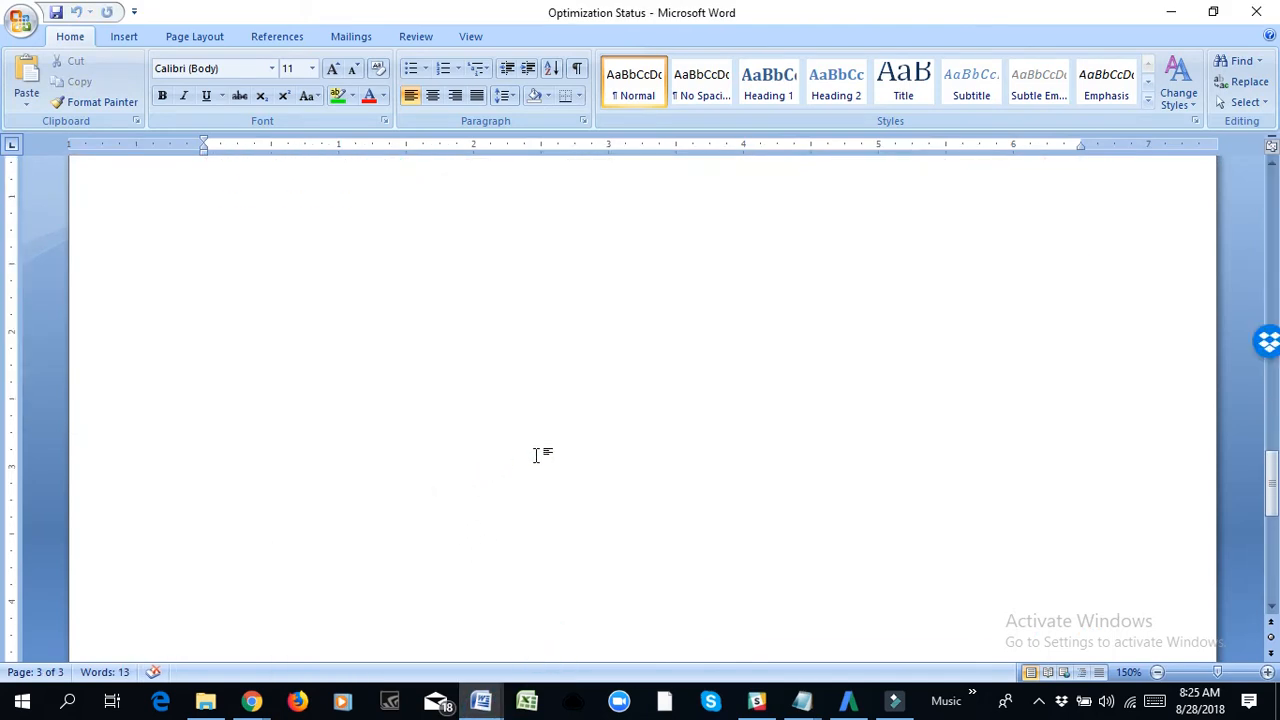
key(Return)
key(Return)
key(Return)
key(ctrl+v)
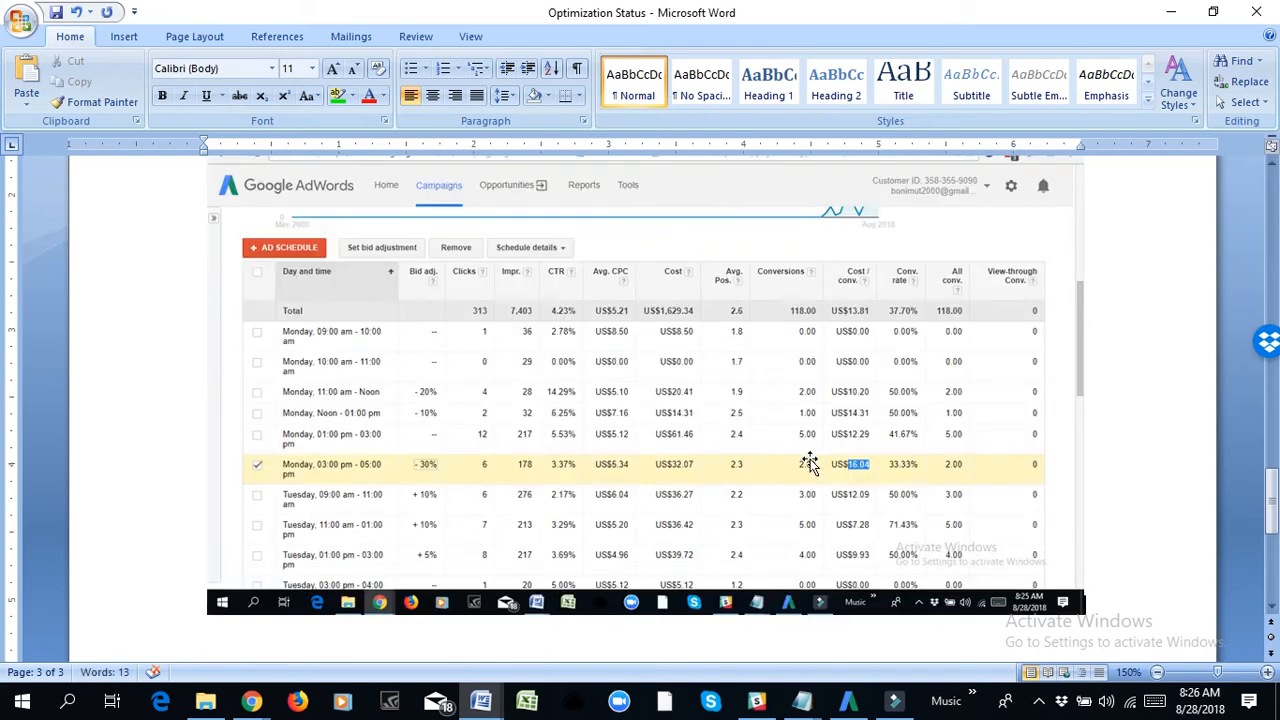
- Return to AdWords in Chrome, change the Monday 3 PM slot's end time to 4 PM and save the ad schedule
mouse_move(251, 702)
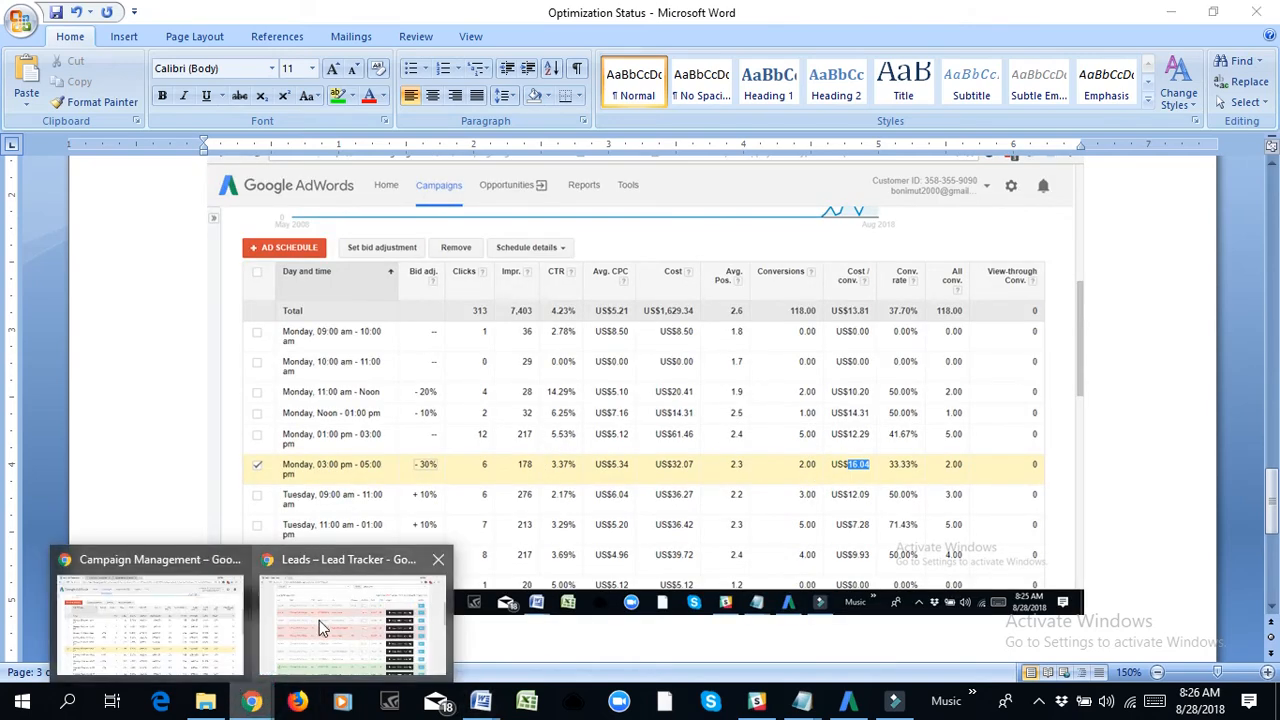
click(176, 631)
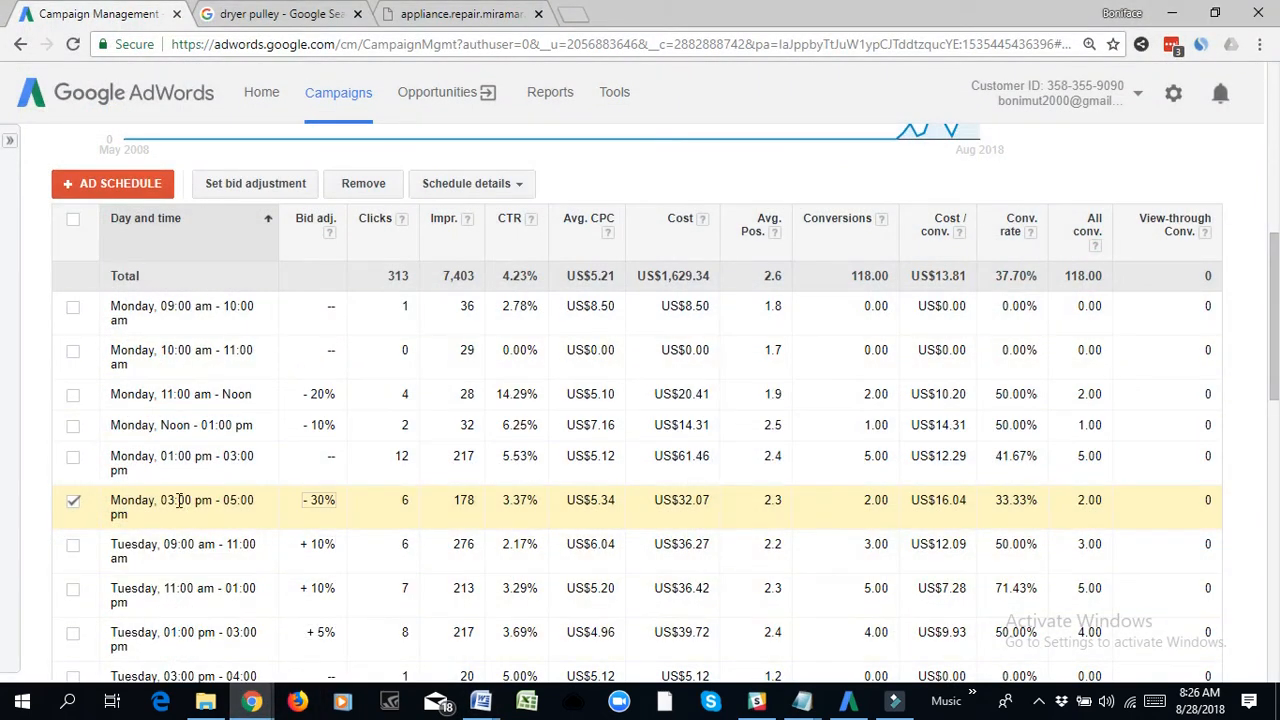
drag(166, 502, 175, 502)
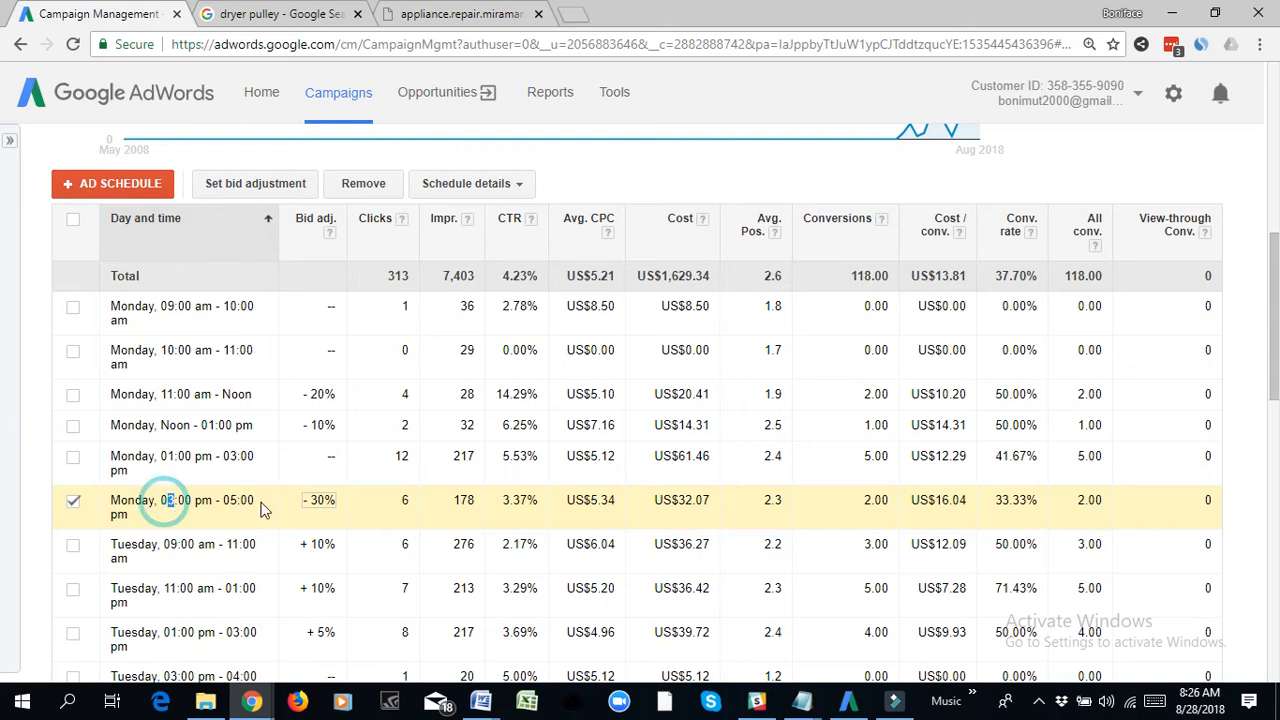
click(119, 188)
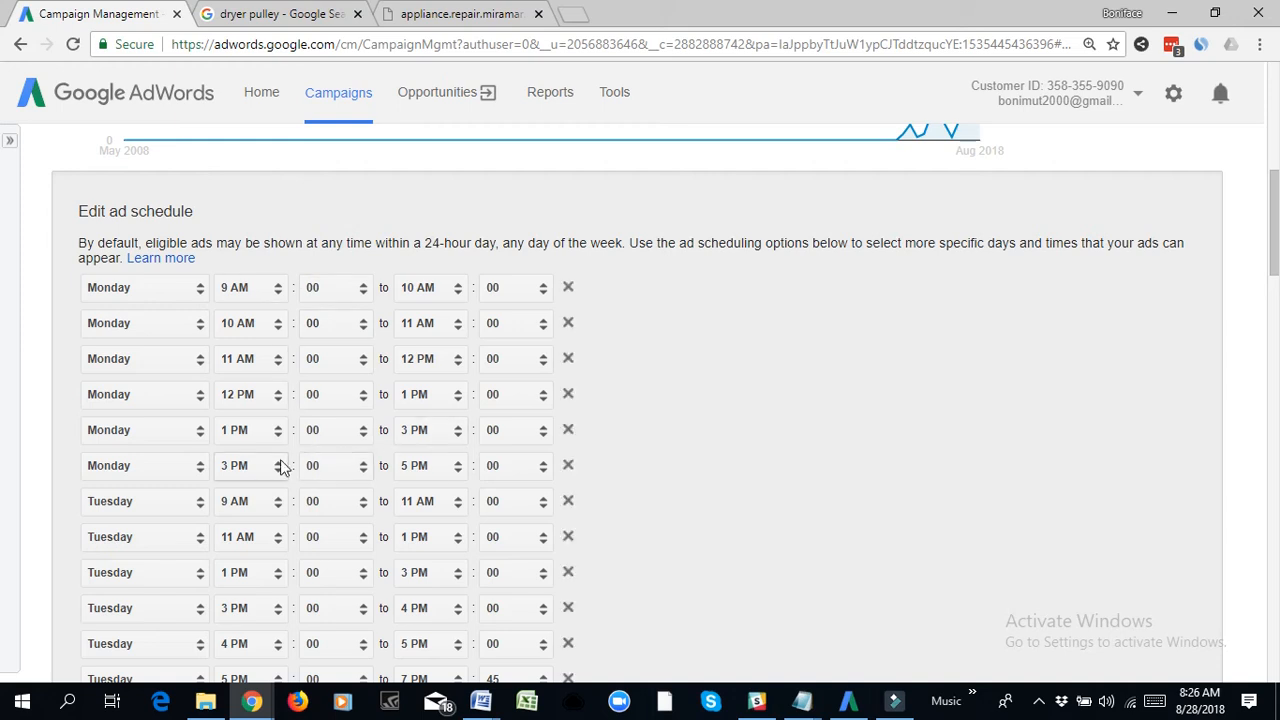
click(443, 475)
click(446, 437)
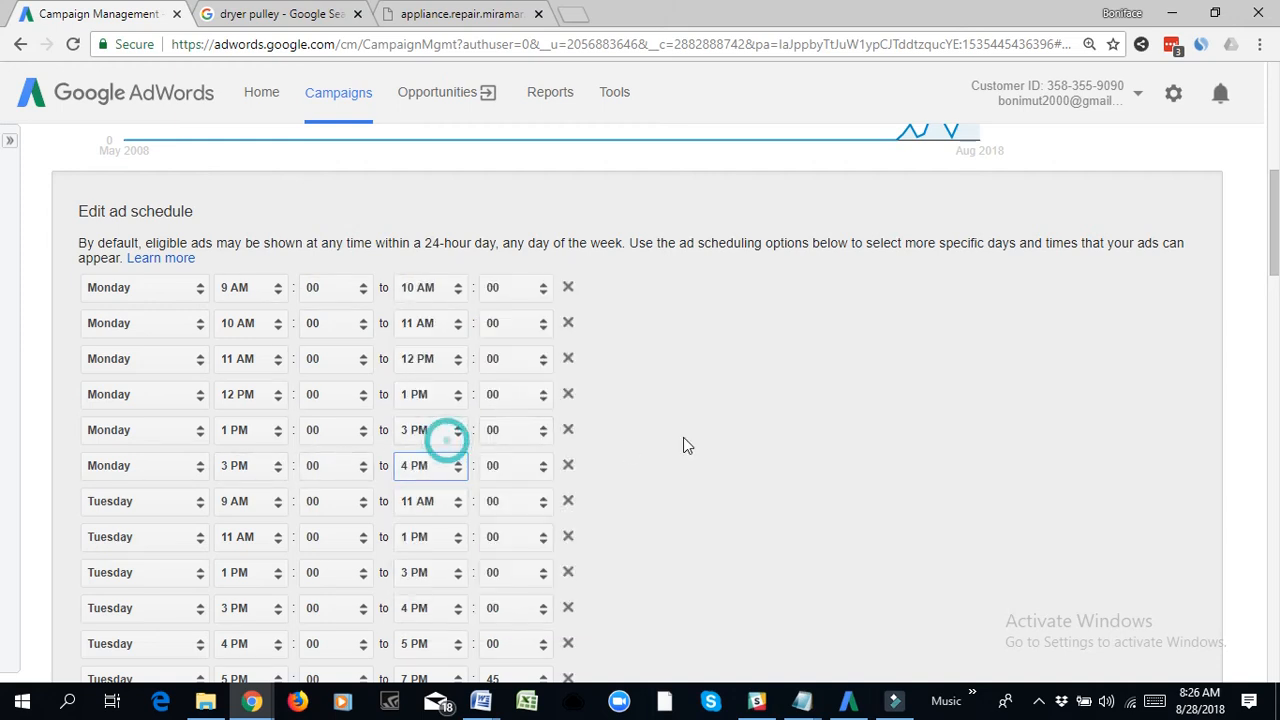
scroll(773, 490, down, 6)
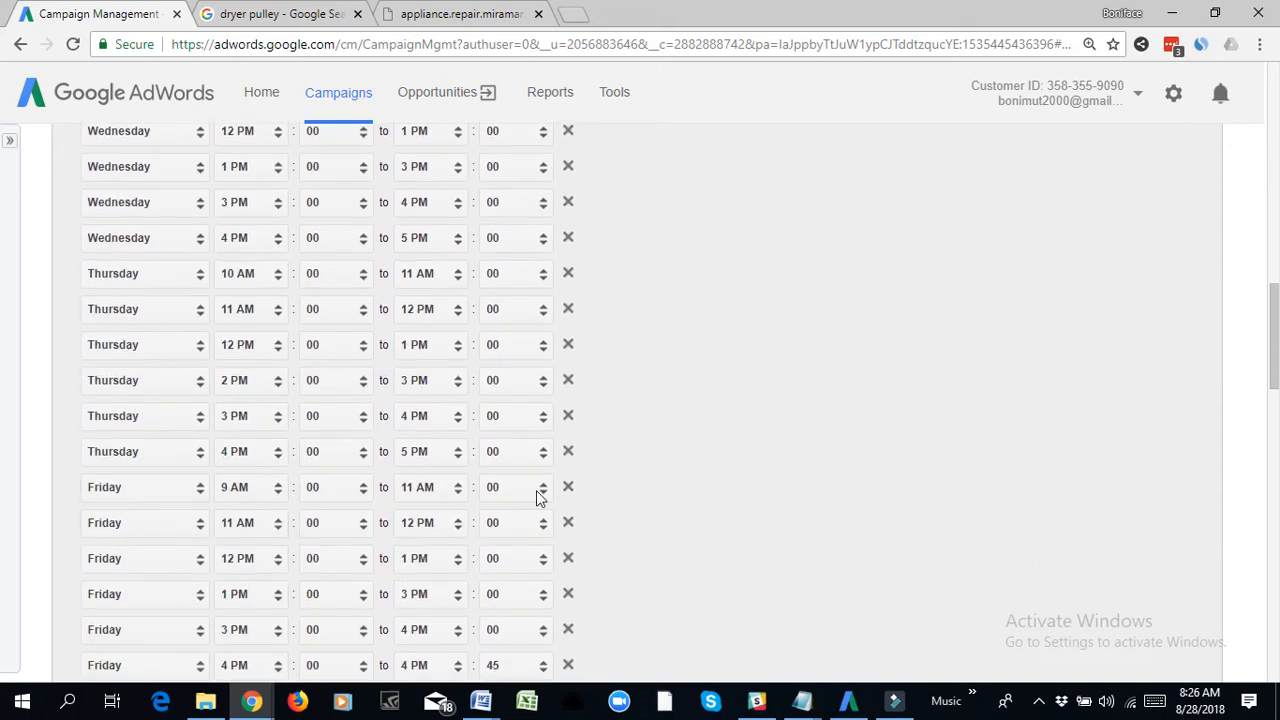
scroll(538, 497, down, 5)
click(119, 247)
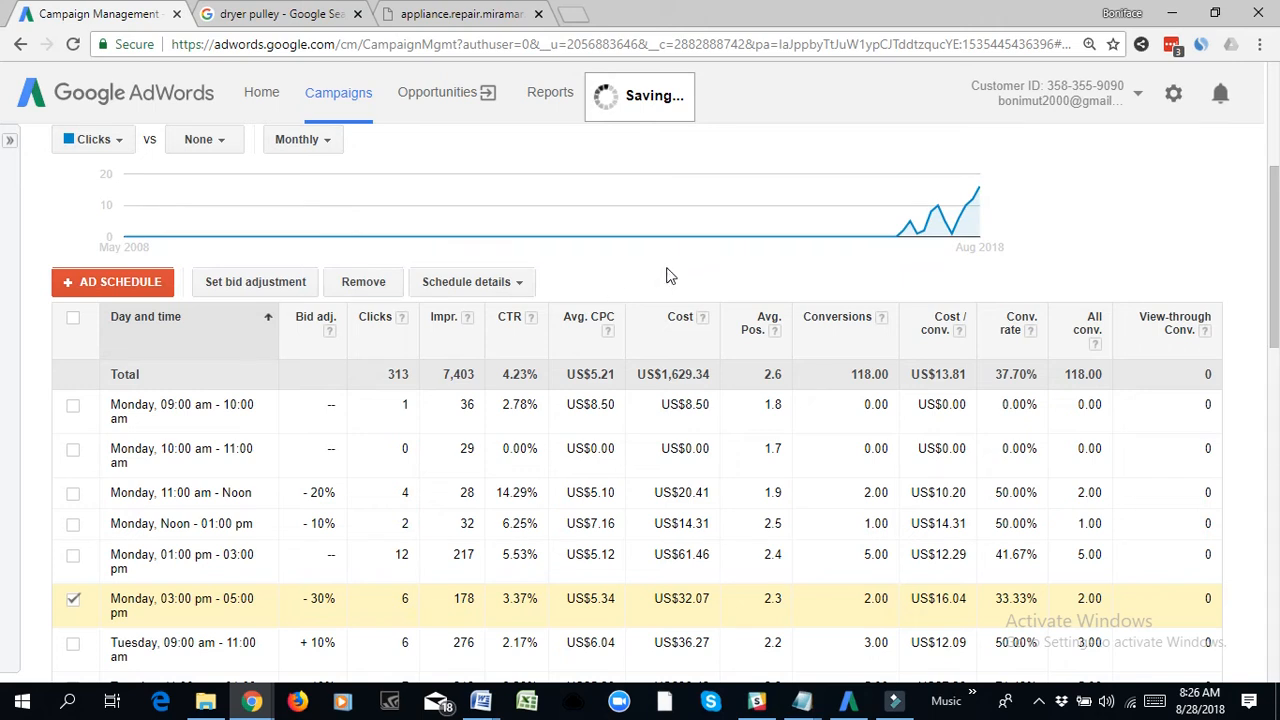
- Change the Monday 03:00 pm - 04:00 pm slot to run from 4 PM to 5 PM and save the ad schedule
scroll(172, 540, down, 1)
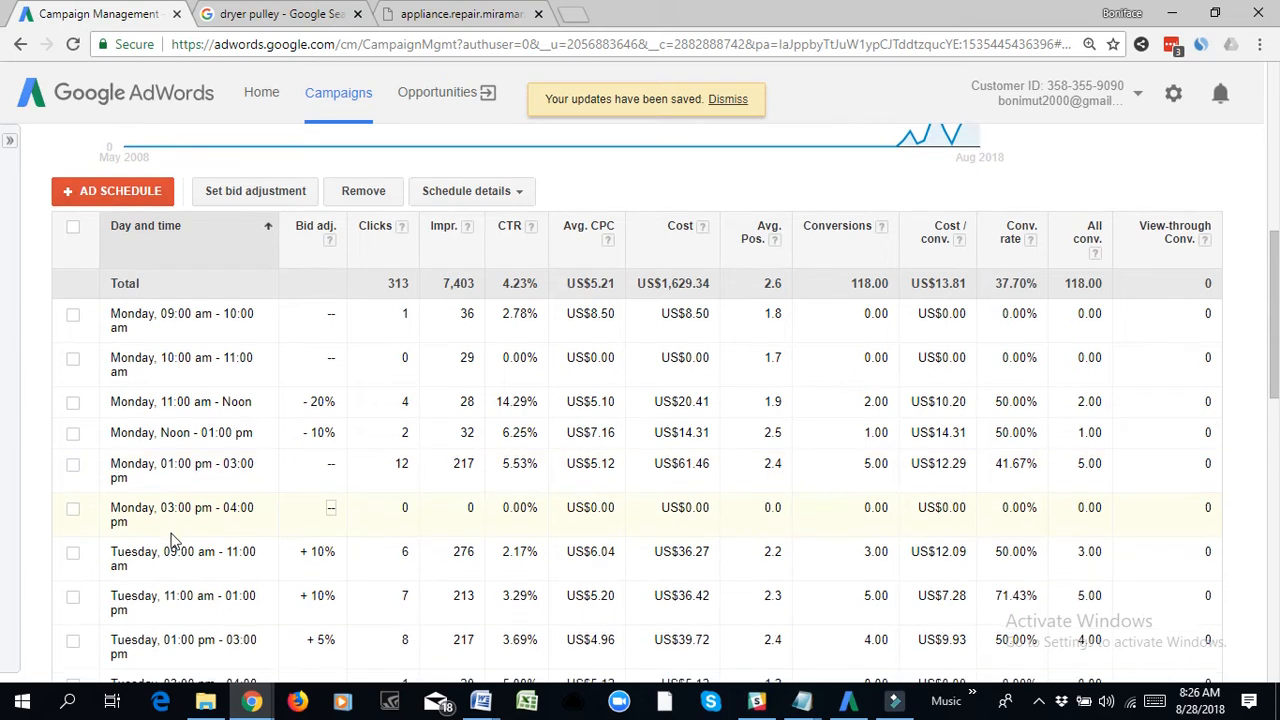
drag(167, 505, 244, 505)
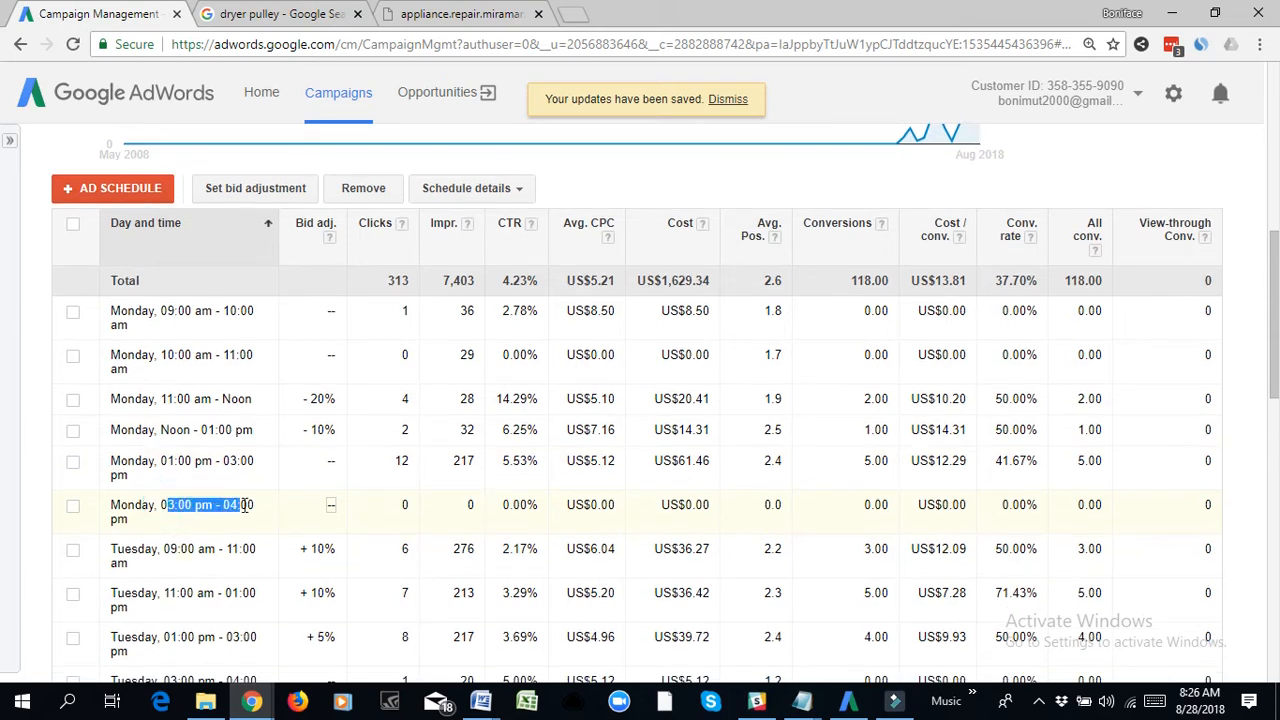
scroll(934, 520, up, 5)
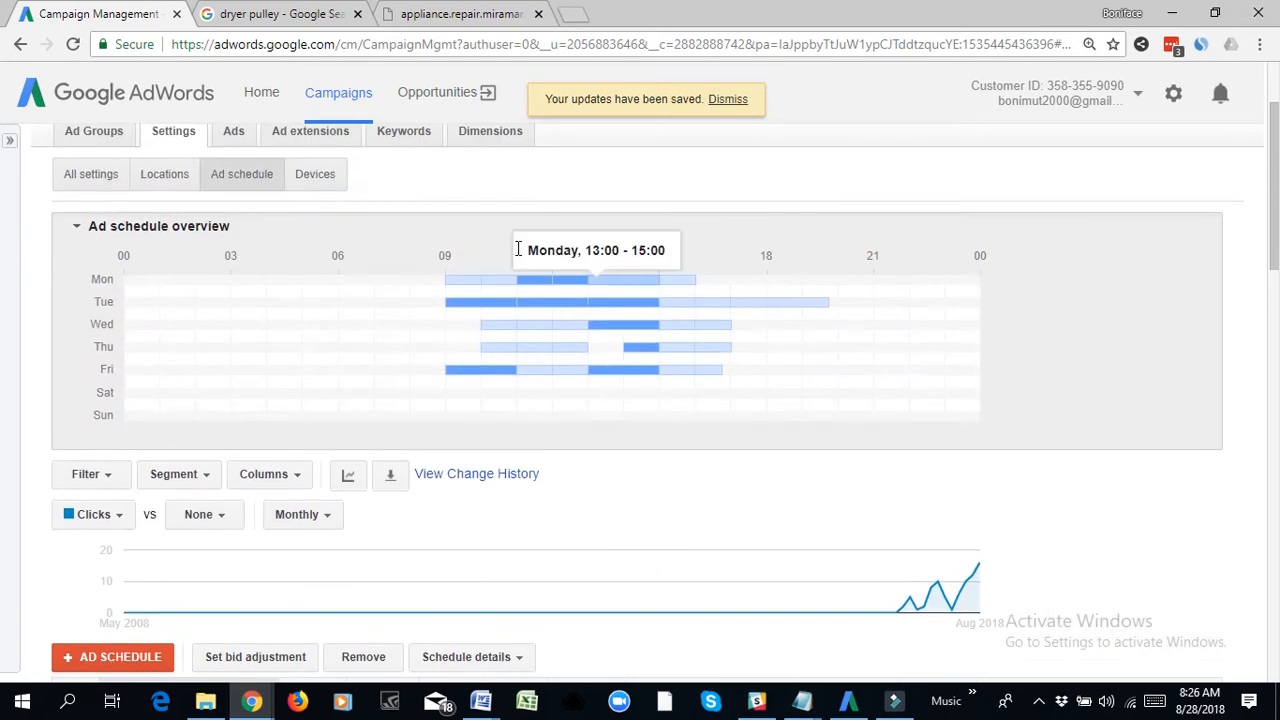
click(114, 656)
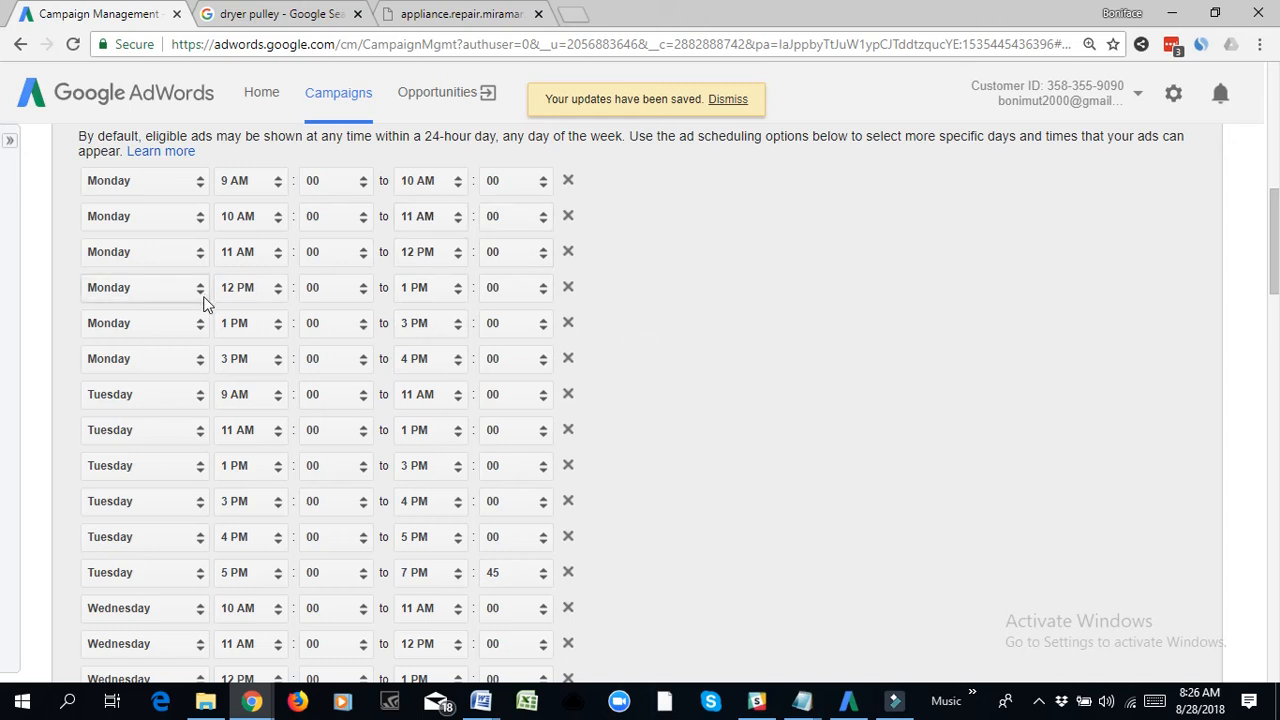
click(256, 358)
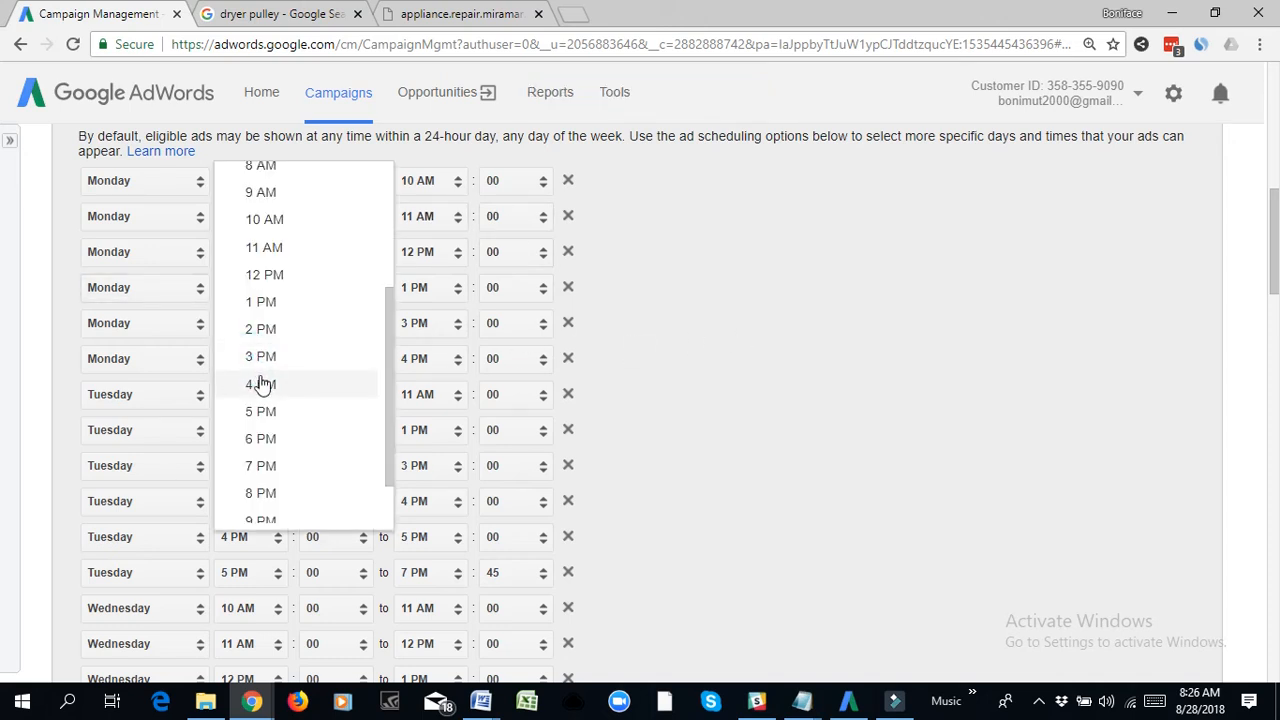
click(256, 382)
click(441, 360)
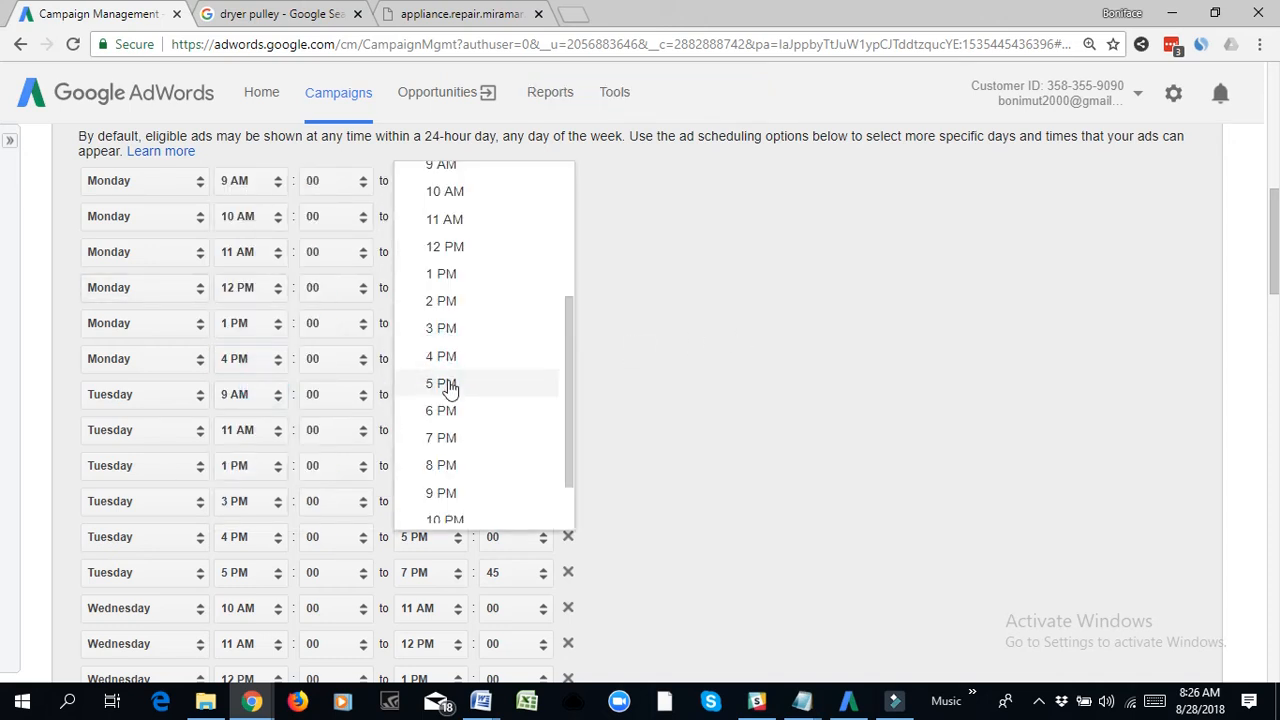
click(449, 387)
scroll(838, 414, down, 8)
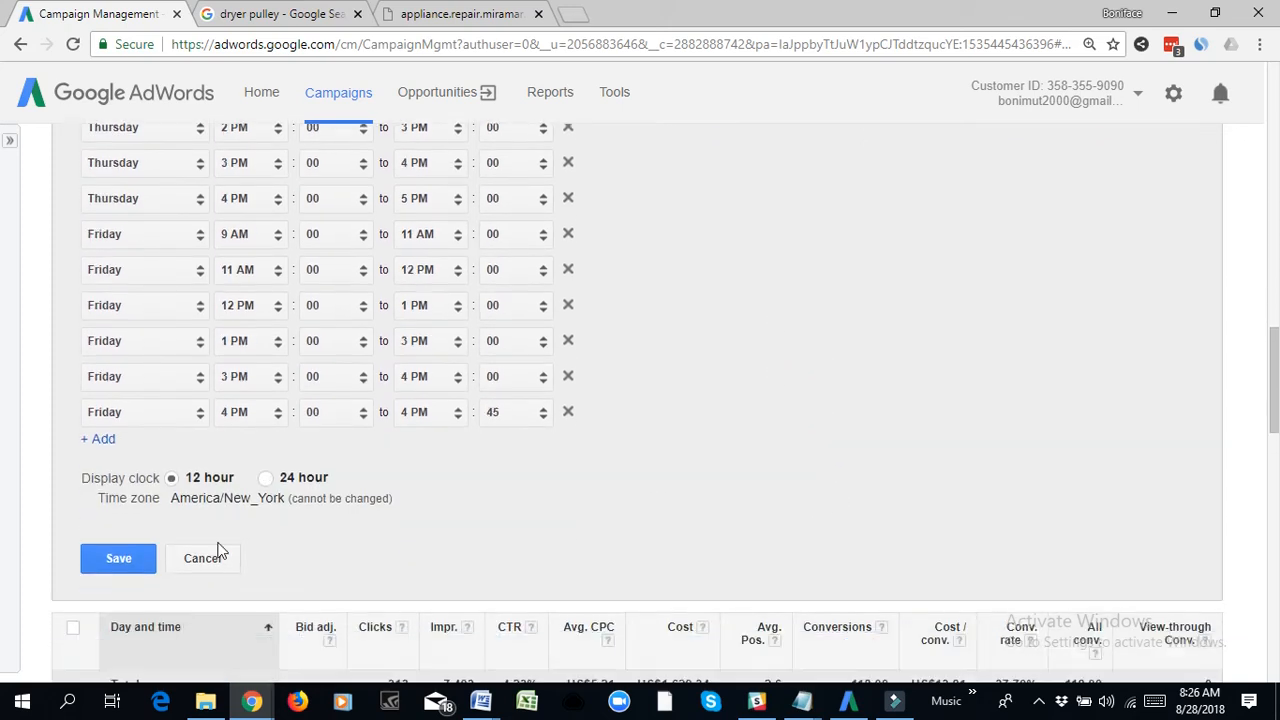
click(116, 518)
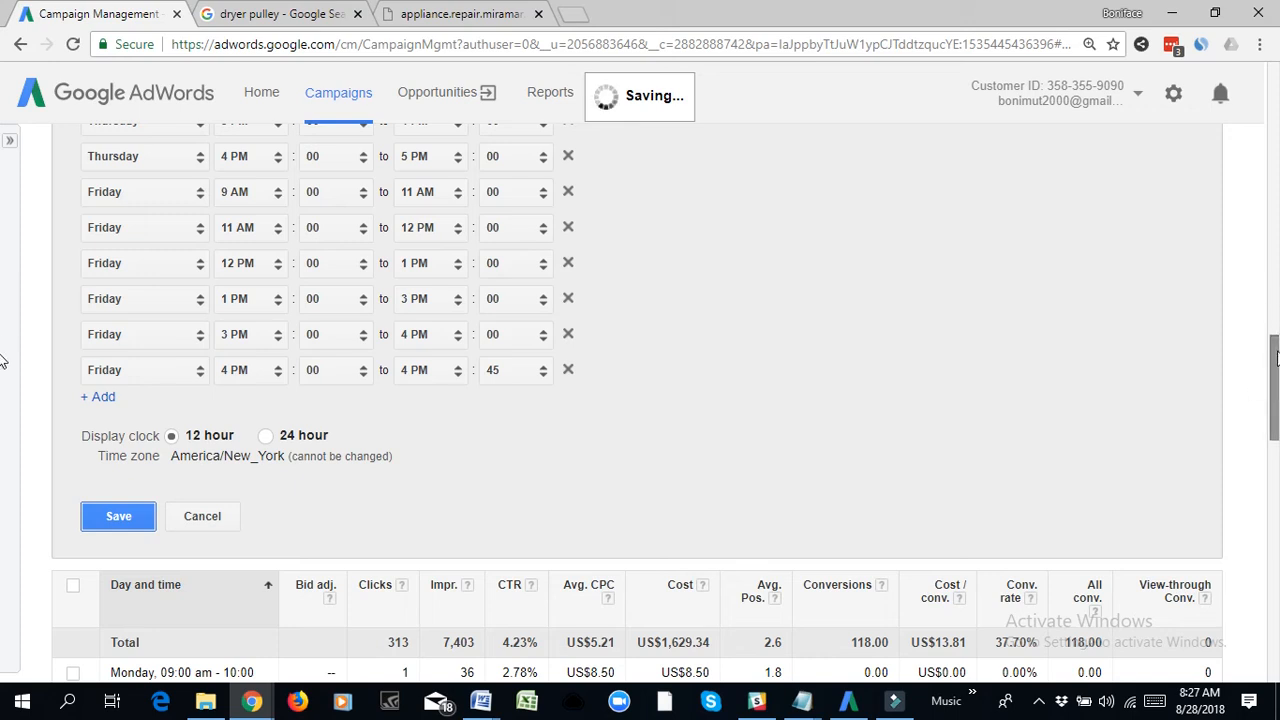
- Connect the computer to the BMM Wi-Fi network and save the ad schedule again
drag(1277, 358, 1277, 418)
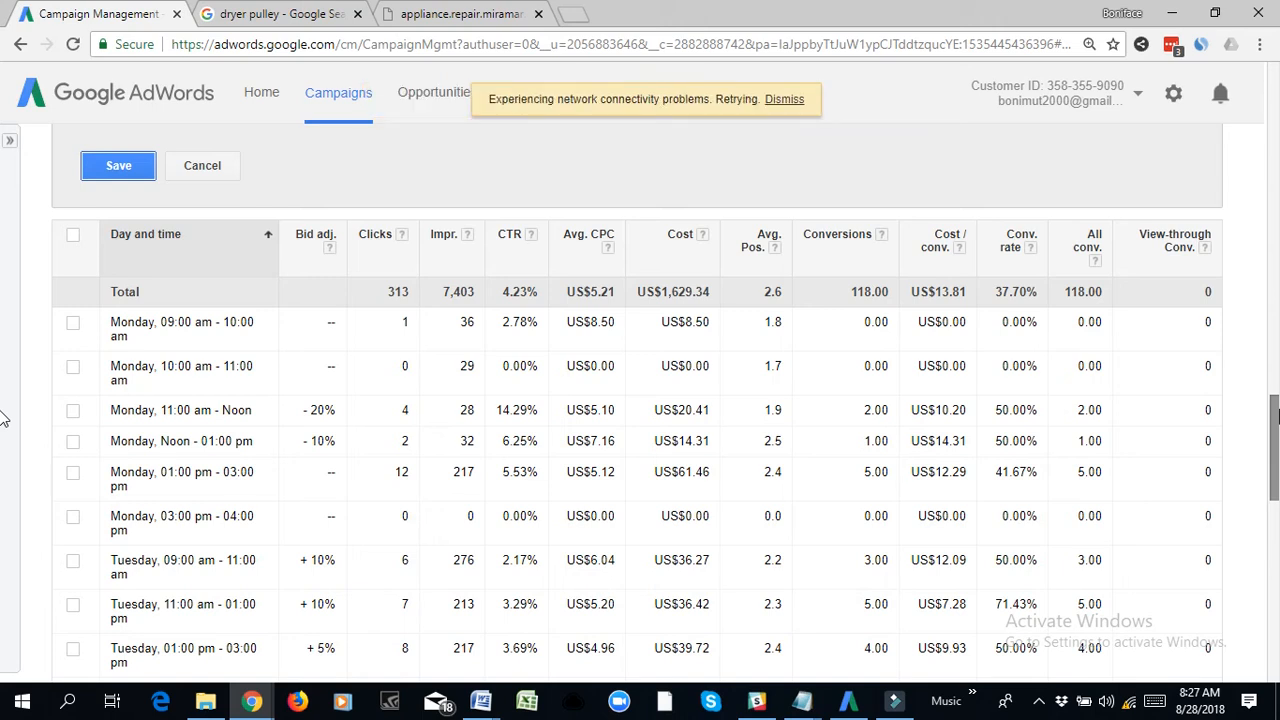
click(1130, 704)
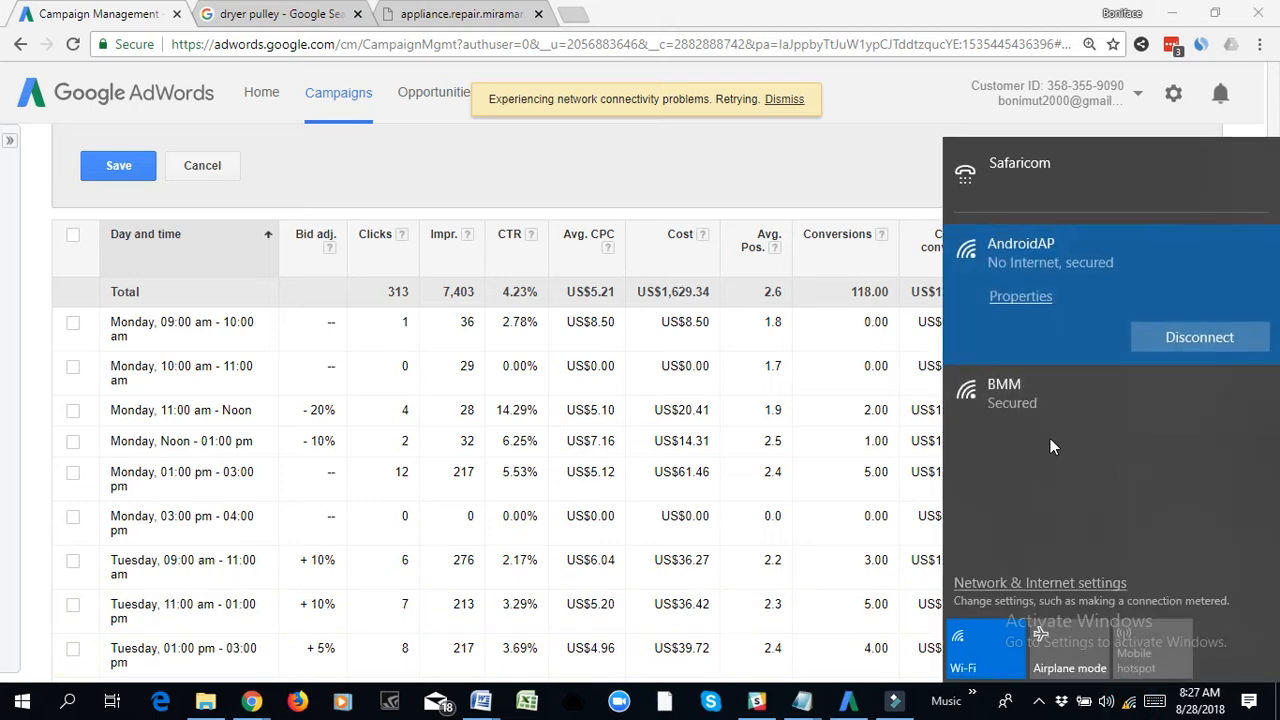
click(1019, 396)
click(1210, 397)
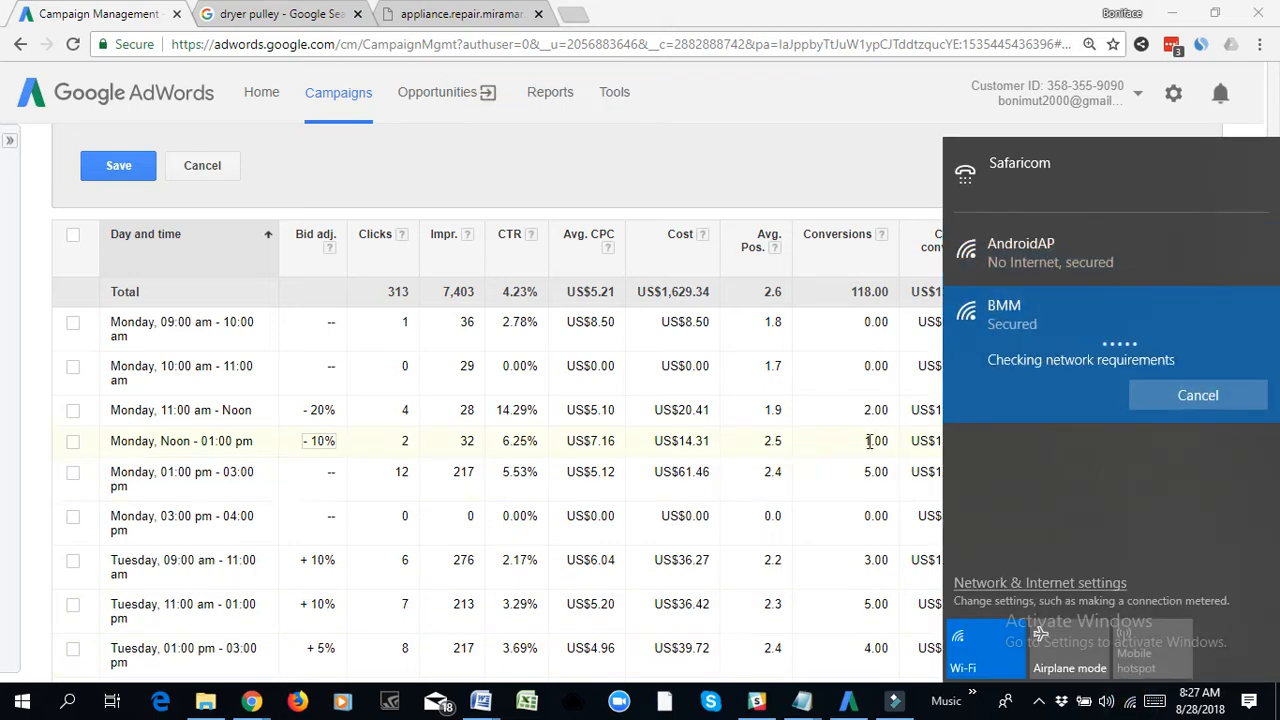
click(845, 14)
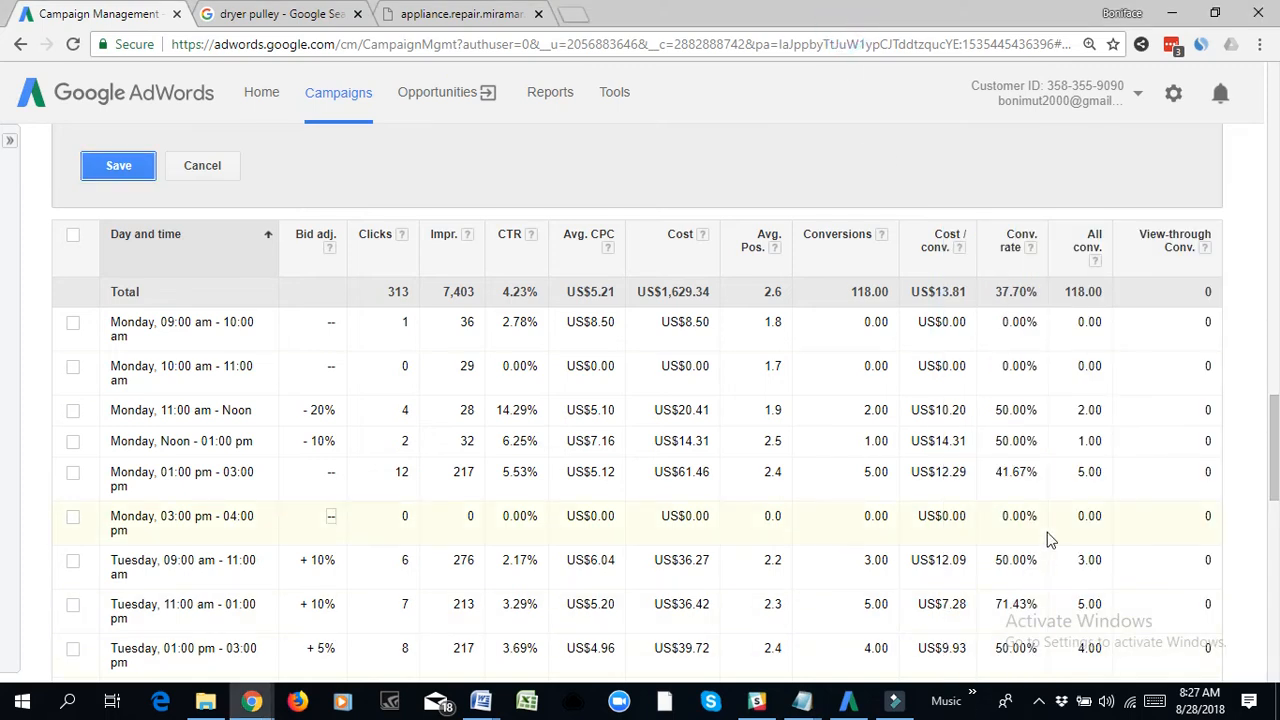
click(118, 164)
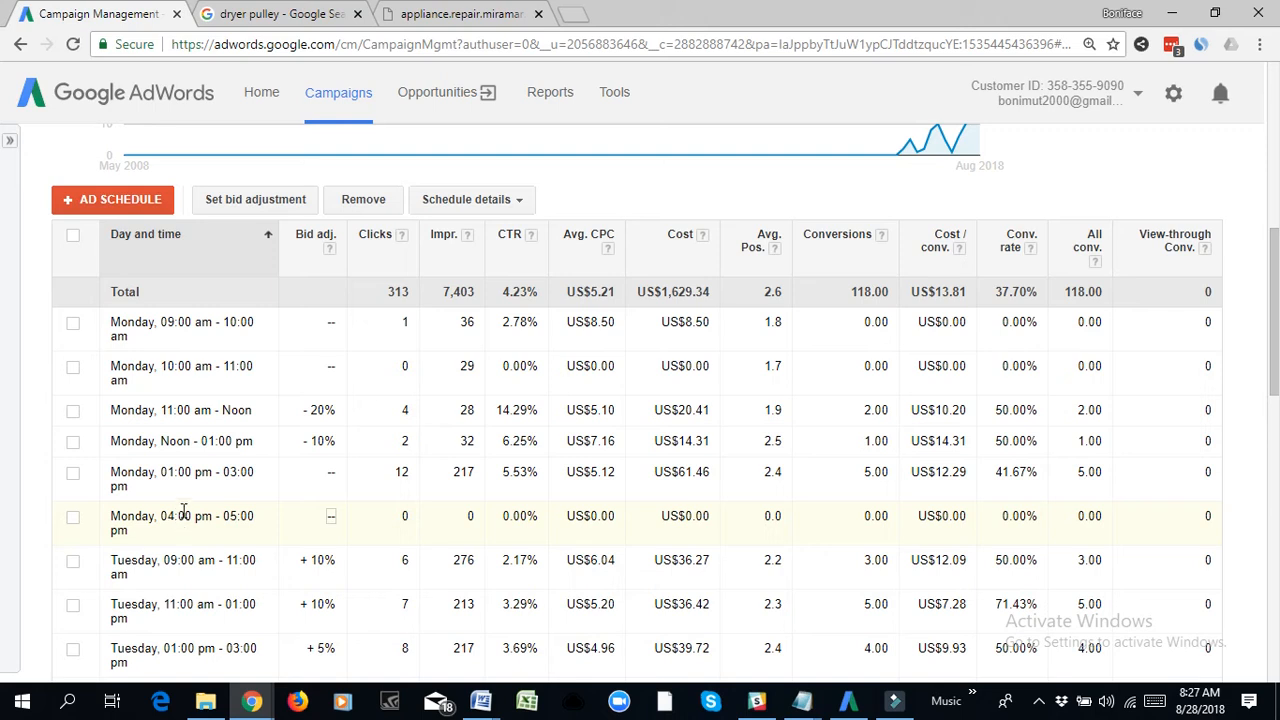
- Compare the Monday 04:00 pm - 05:00 pm slot with the original slot in the Word document's screenshot and return to AdWords in Chrome
drag(166, 516, 258, 520)
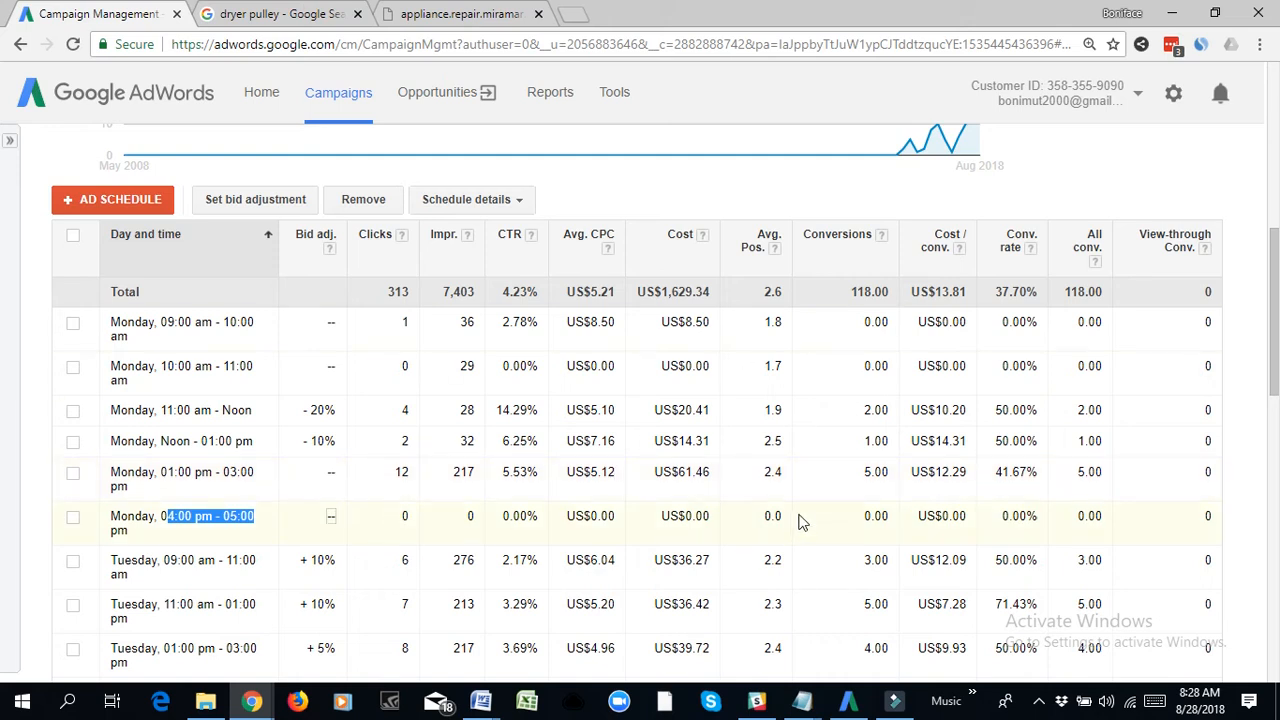
key(alt+Tab)
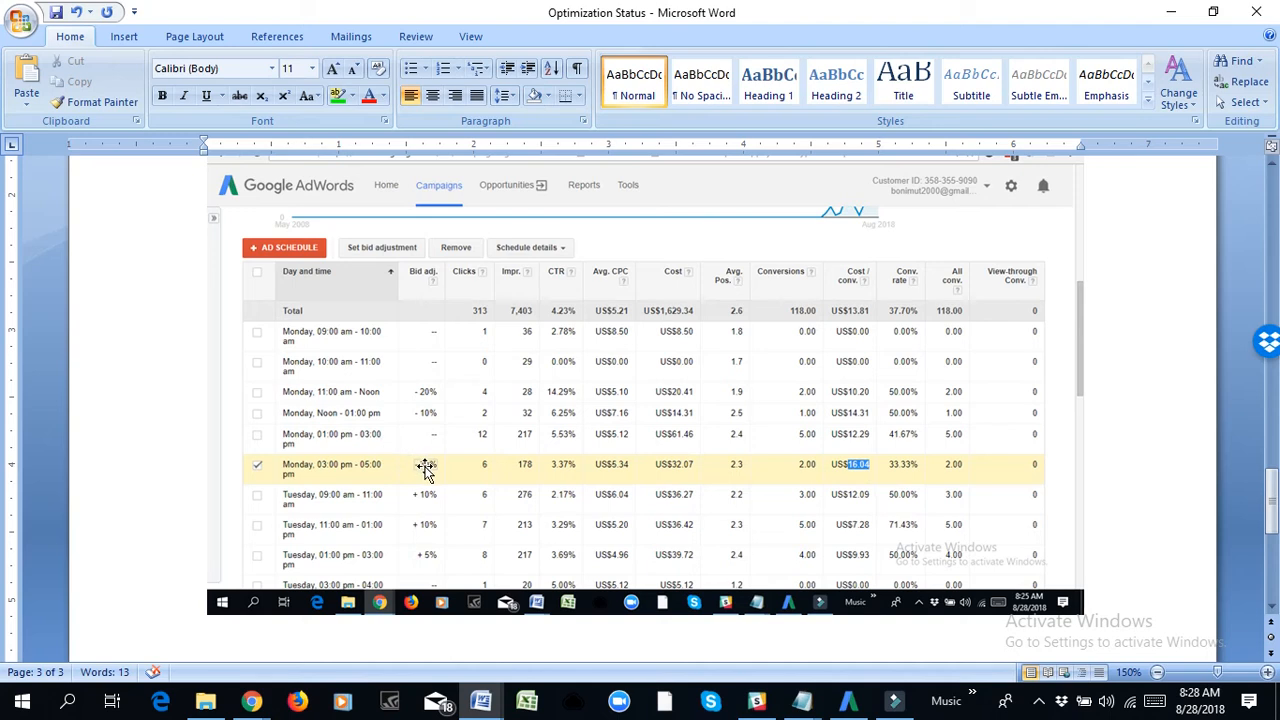
key(alt+Tab)
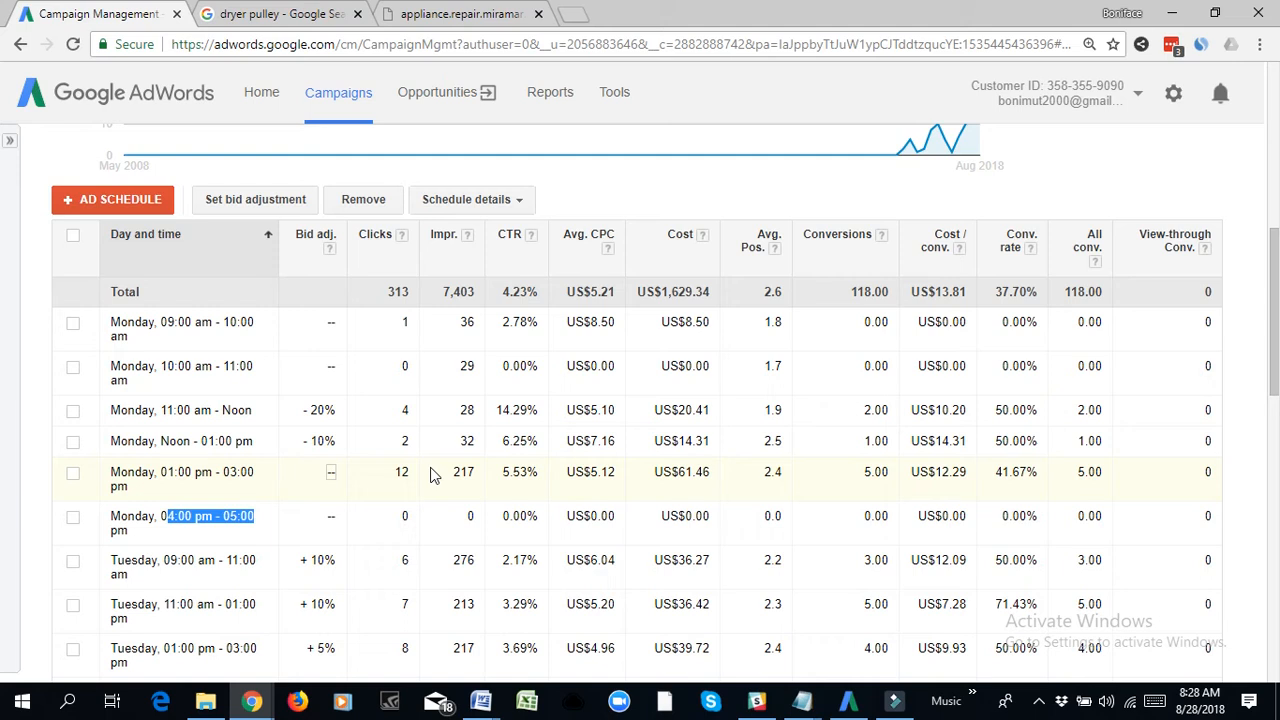
click(260, 516)
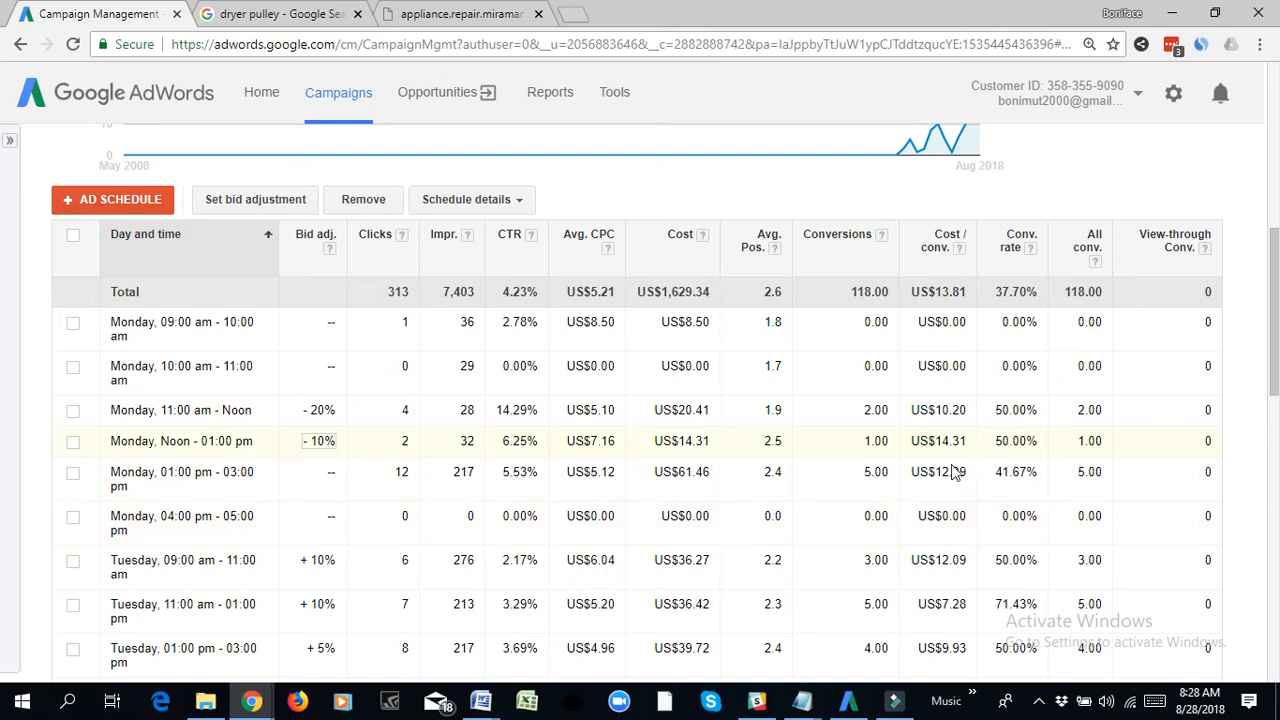
- Mark the Tuesday 09:00 am - 11:00 am and 05:00 pm - 07:45 pm slots and review Tuesday's cost per conversion
scroll(893, 478, down, 2)
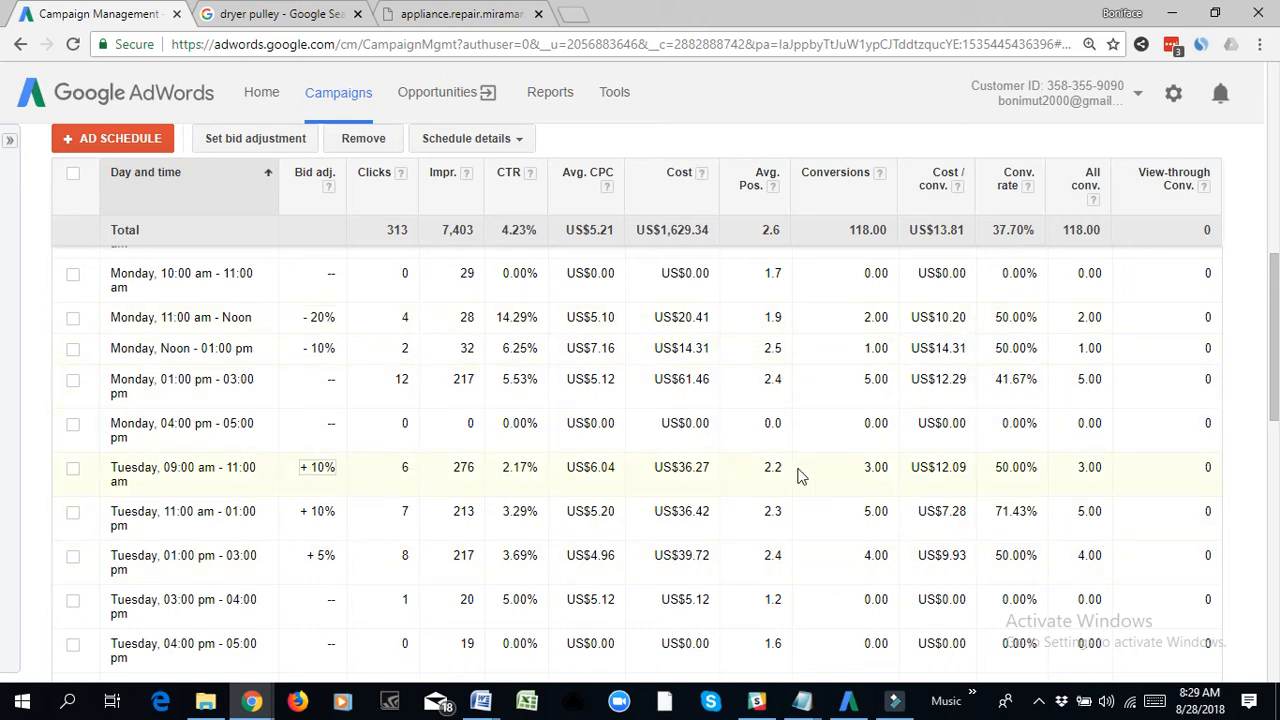
drag(124, 467, 158, 467)
scroll(265, 342, down, 3)
scroll(200, 450, up, 1)
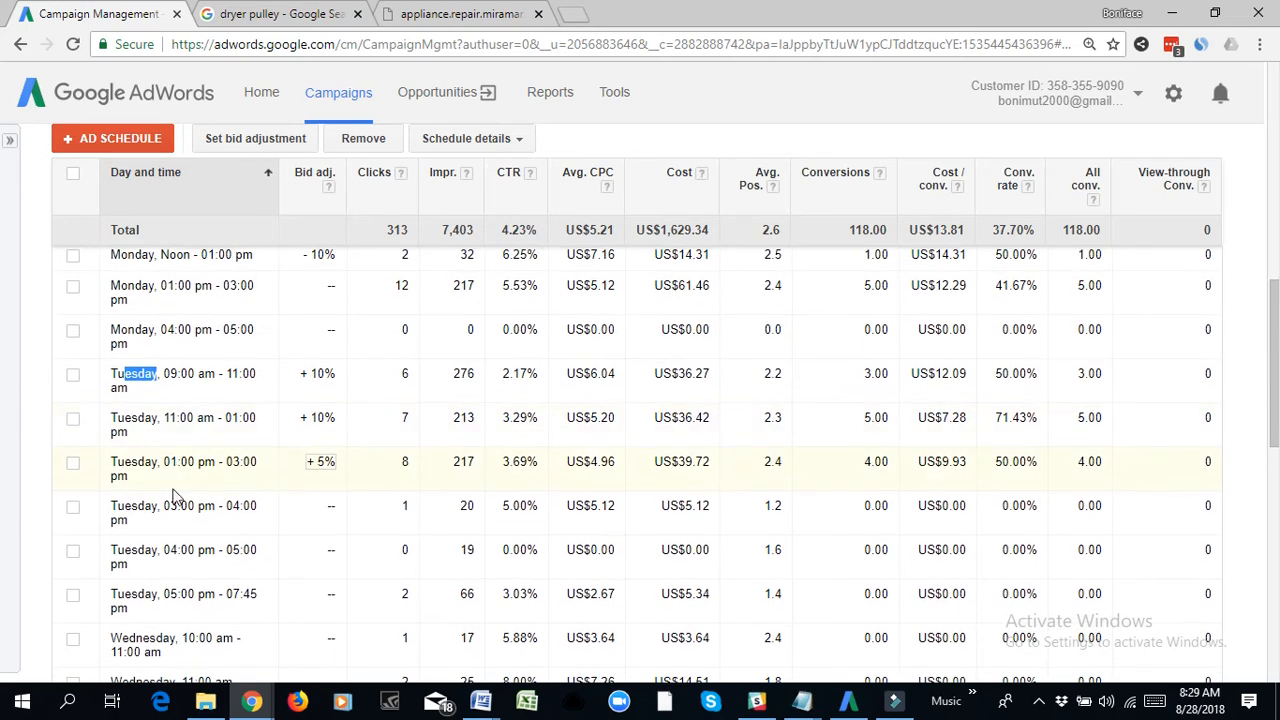
drag(131, 594, 158, 594)
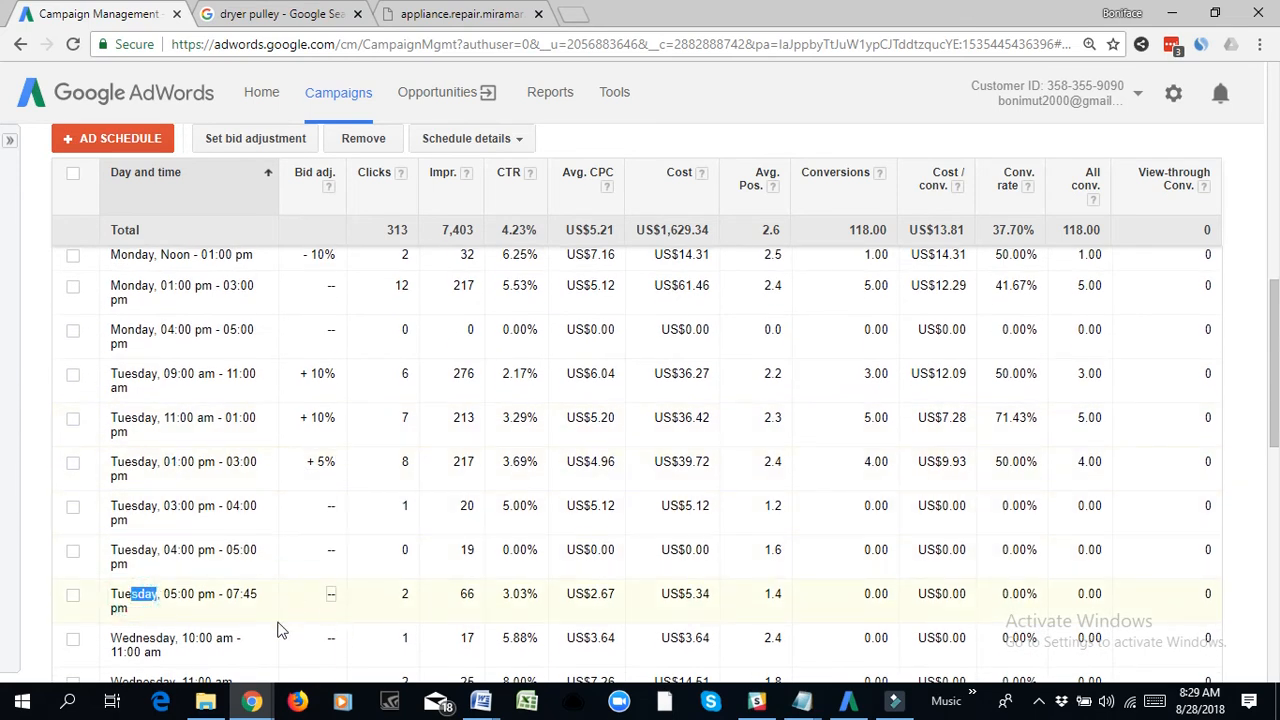
click(72, 594)
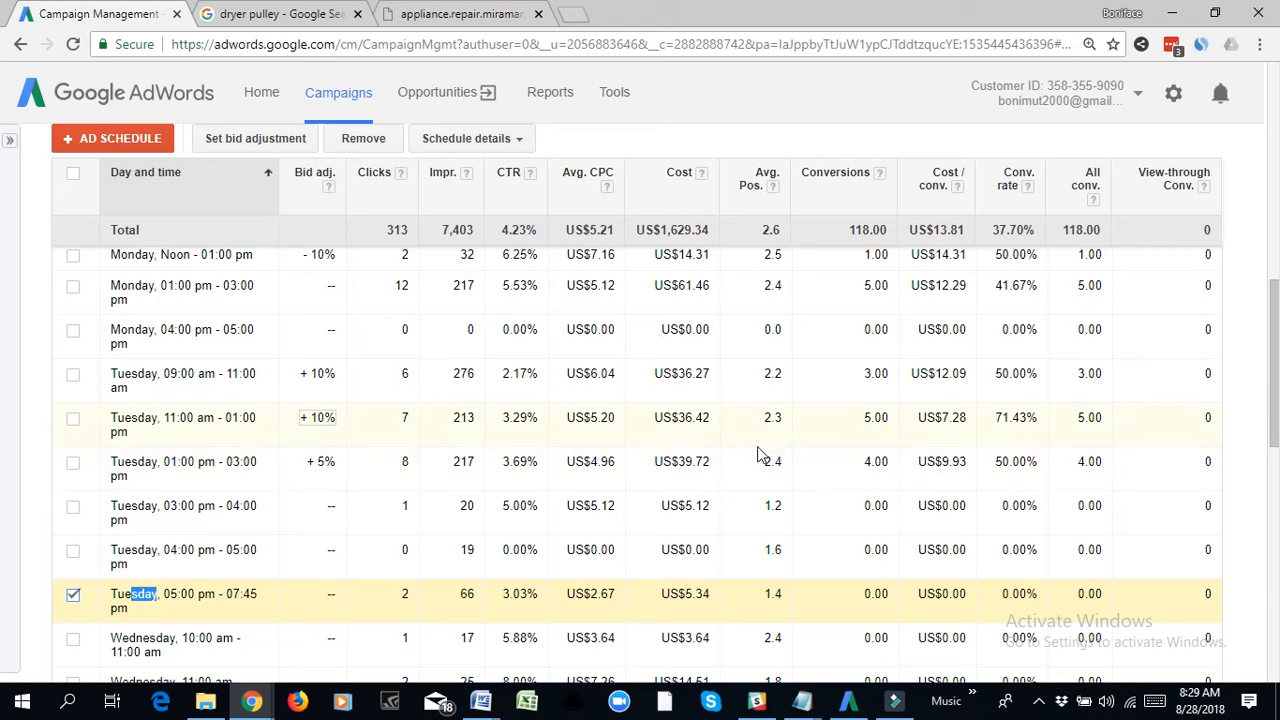
click(72, 377)
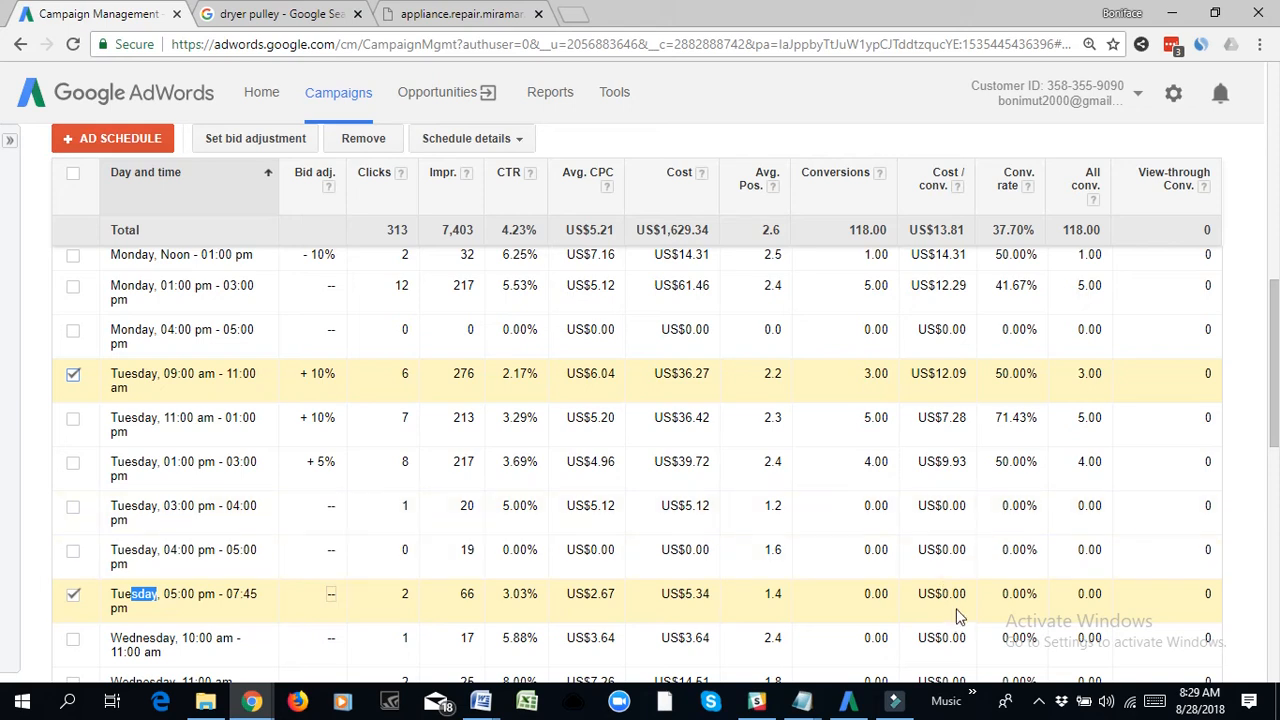
- Unmark the last Tuesday slot, mark the Wednesday 10:00 am - 11:00 am and 04:00 pm - 05:00 pm slots, and review Wednesday's cost per conversion
scroll(934, 409, down, 3)
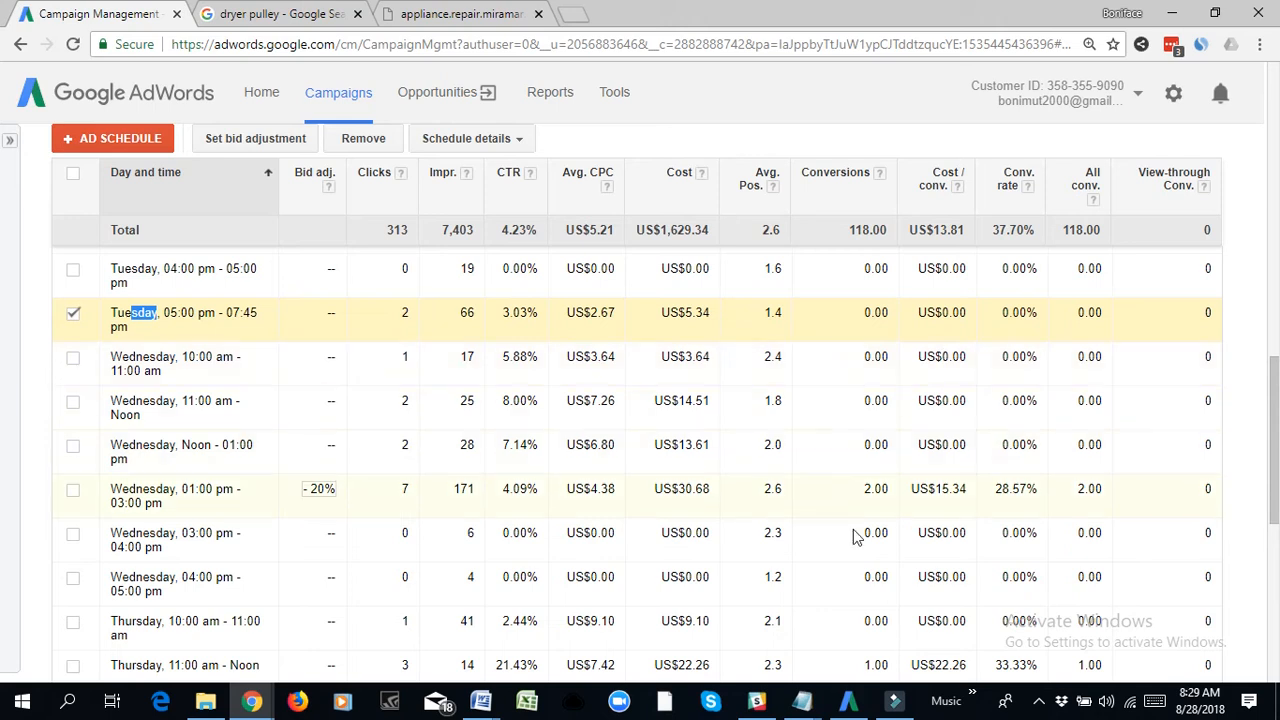
click(73, 580)
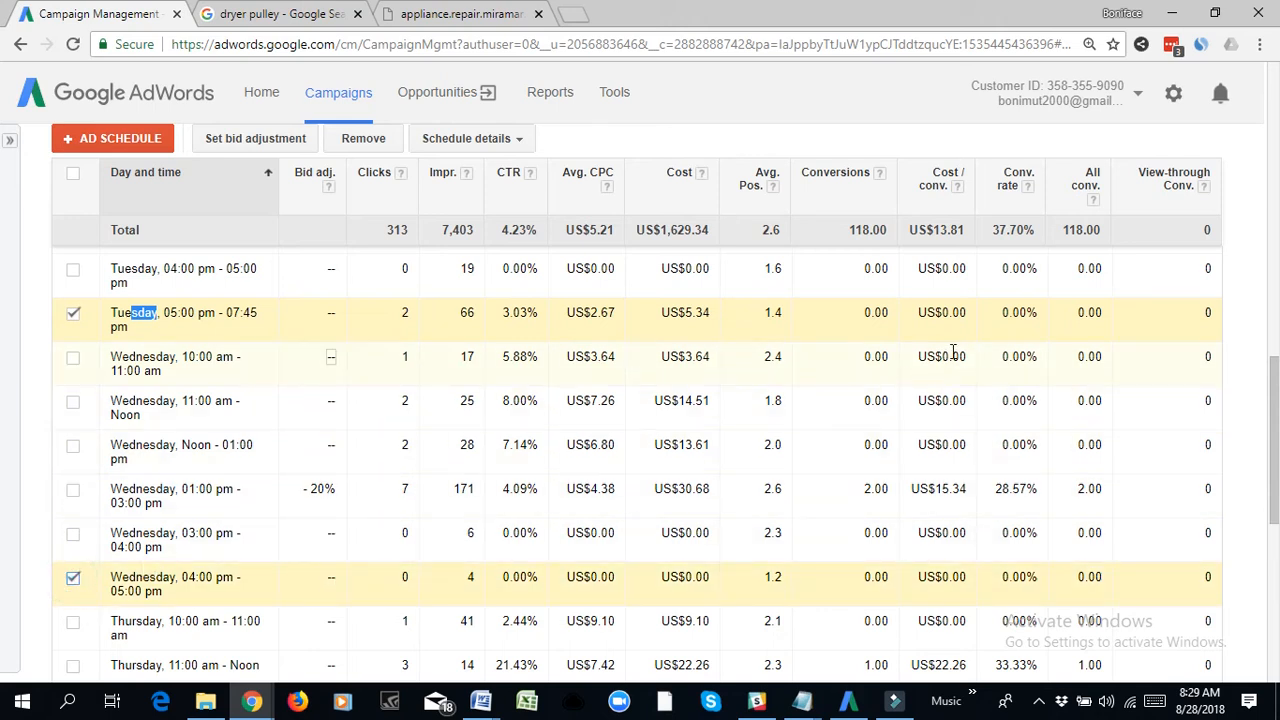
click(73, 313)
click(73, 357)
scroll(570, 350, down, 1)
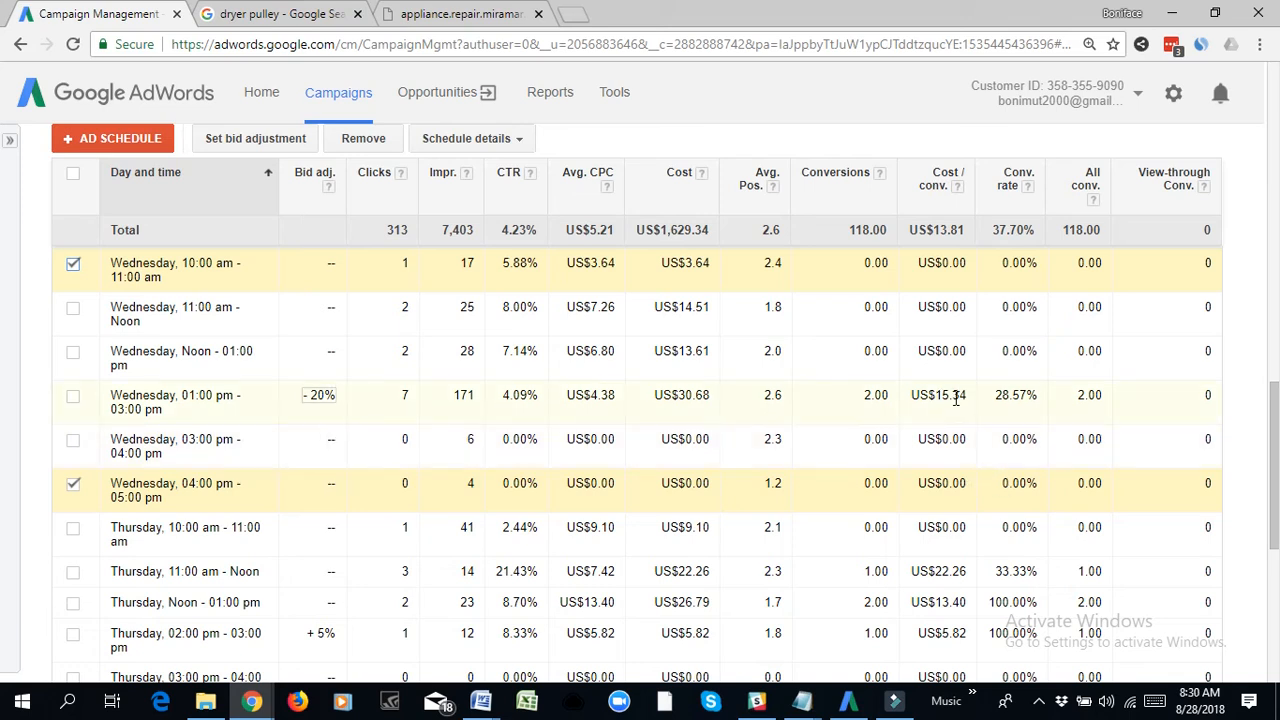
drag(942, 392, 980, 406)
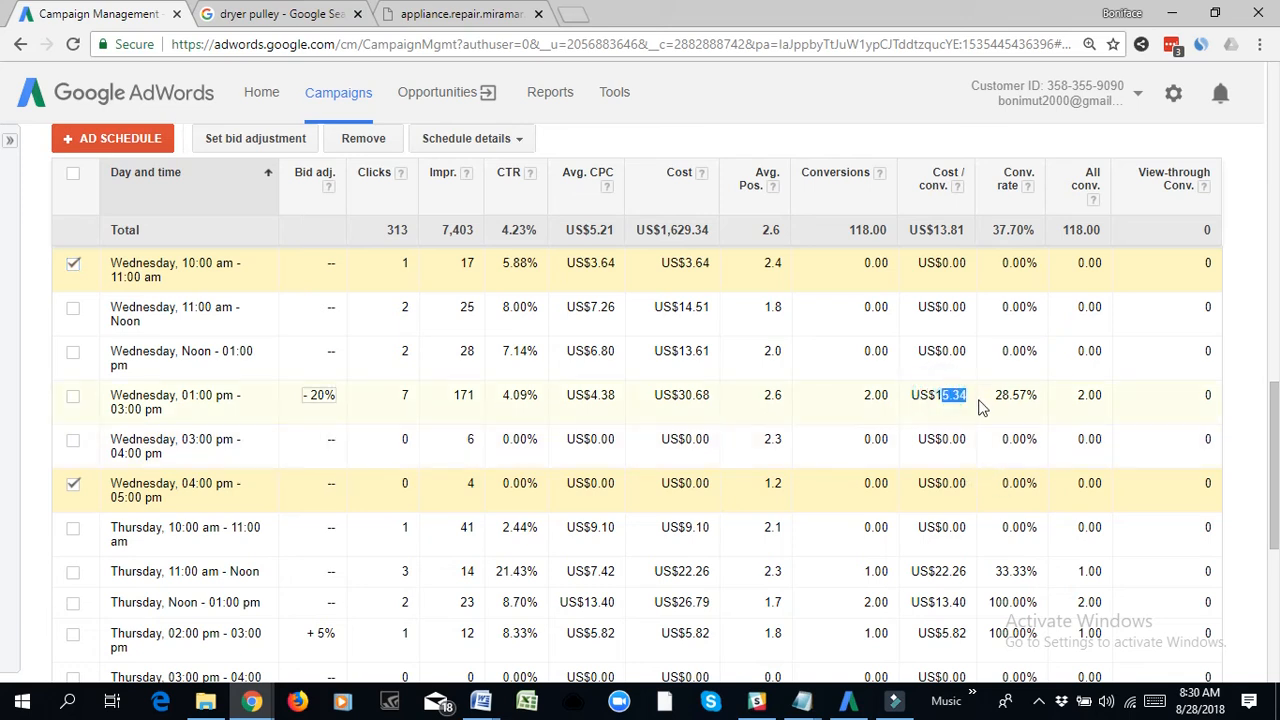
click(944, 440)
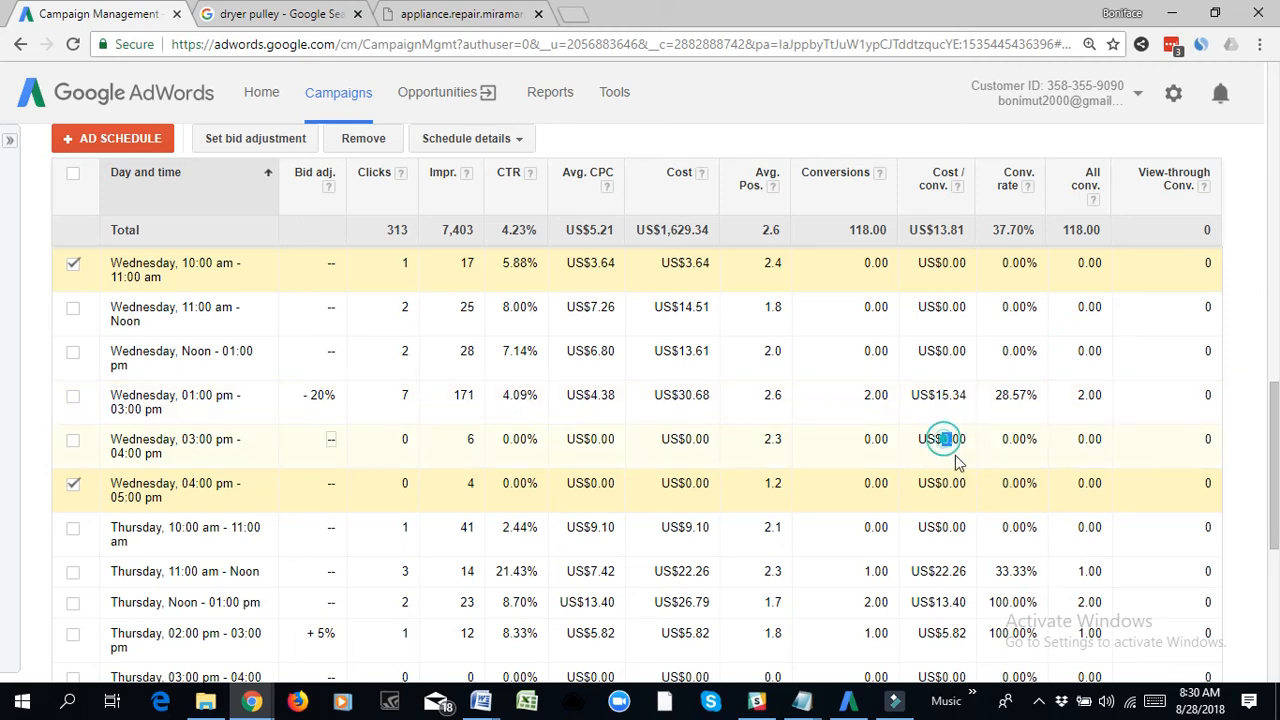
drag(941, 483, 950, 483)
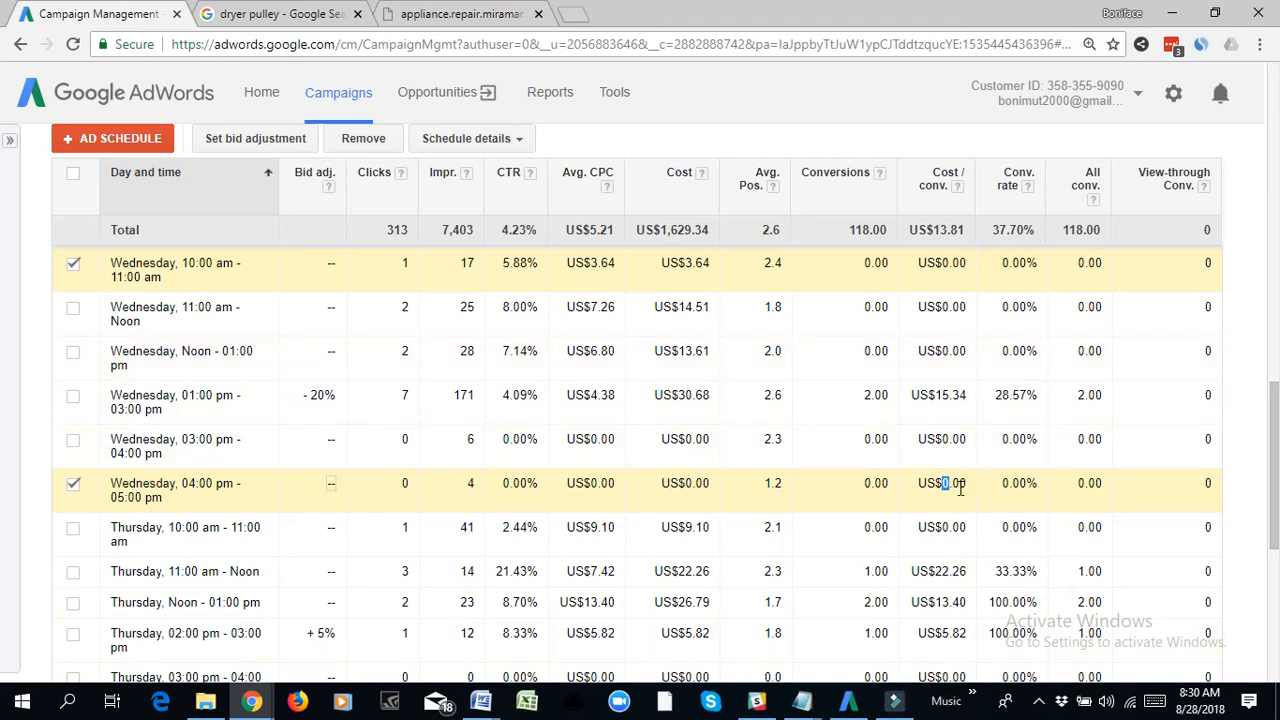
- Deselect the two Wednesday slots and select the Thursday 10:00 am - 11:00 am and 04:00 pm - 05:00 pm slots
click(73, 263)
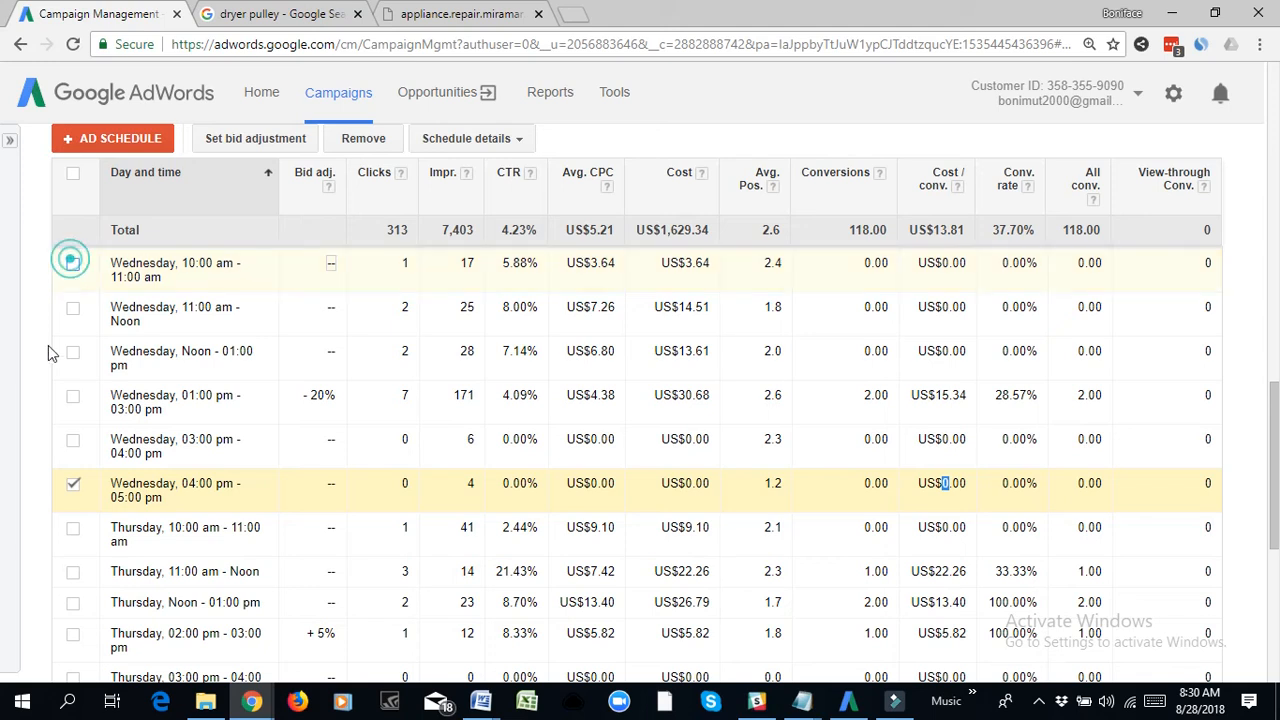
click(71, 484)
click(72, 528)
scroll(71, 495, down, 3)
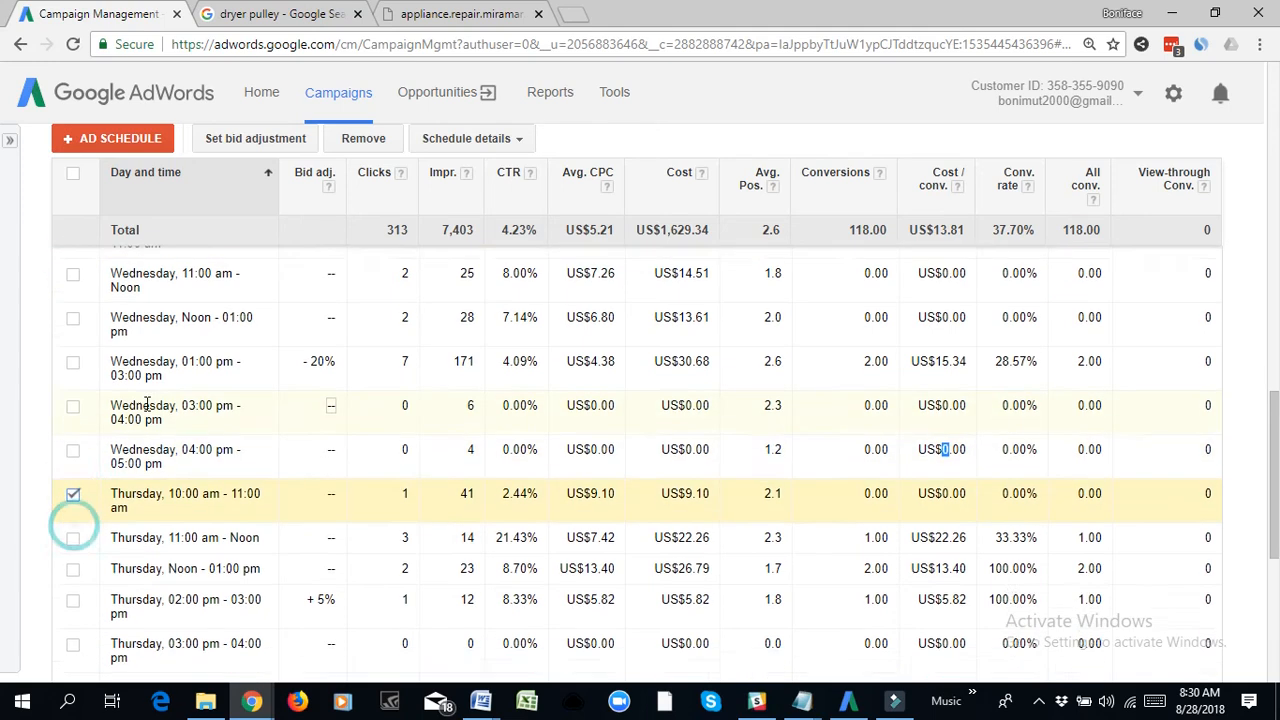
click(72, 441)
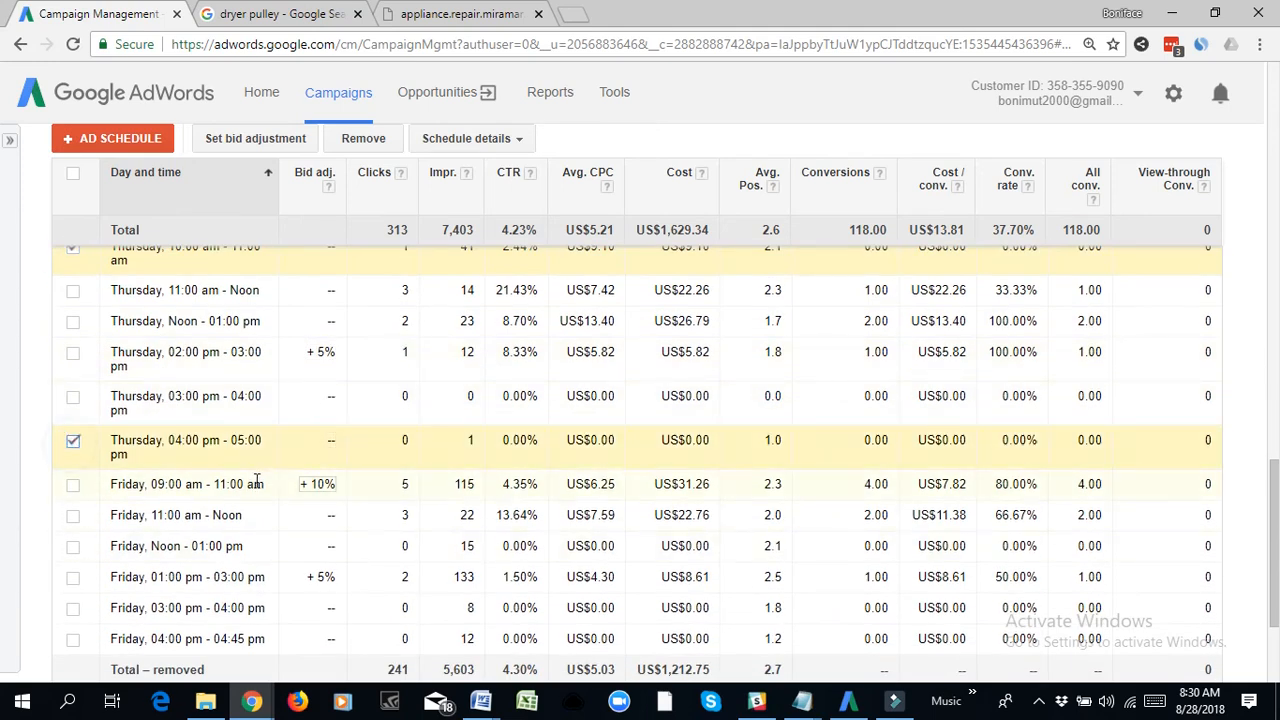
scroll(257, 478, up, 1)
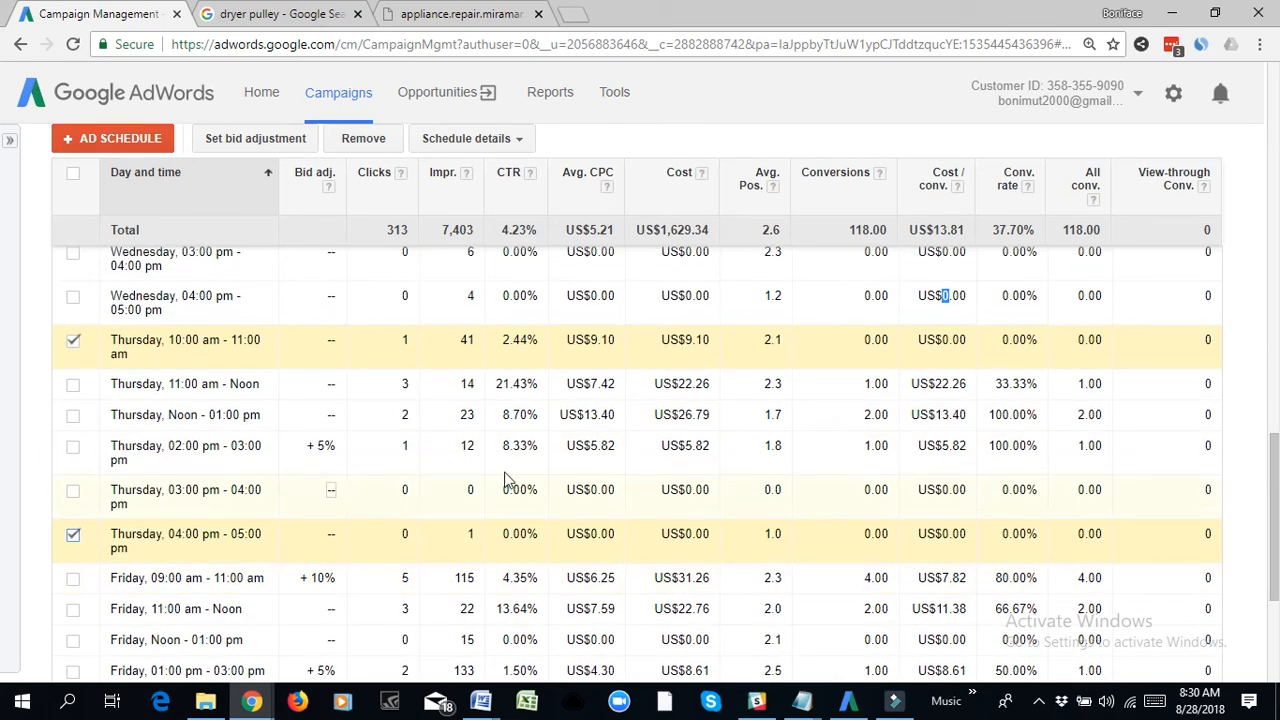
- Review the cost per conversion and hours of the Thursday 11:00 am - Noon slot
drag(938, 384, 968, 386)
click(967, 386)
drag(962, 386, 930, 386)
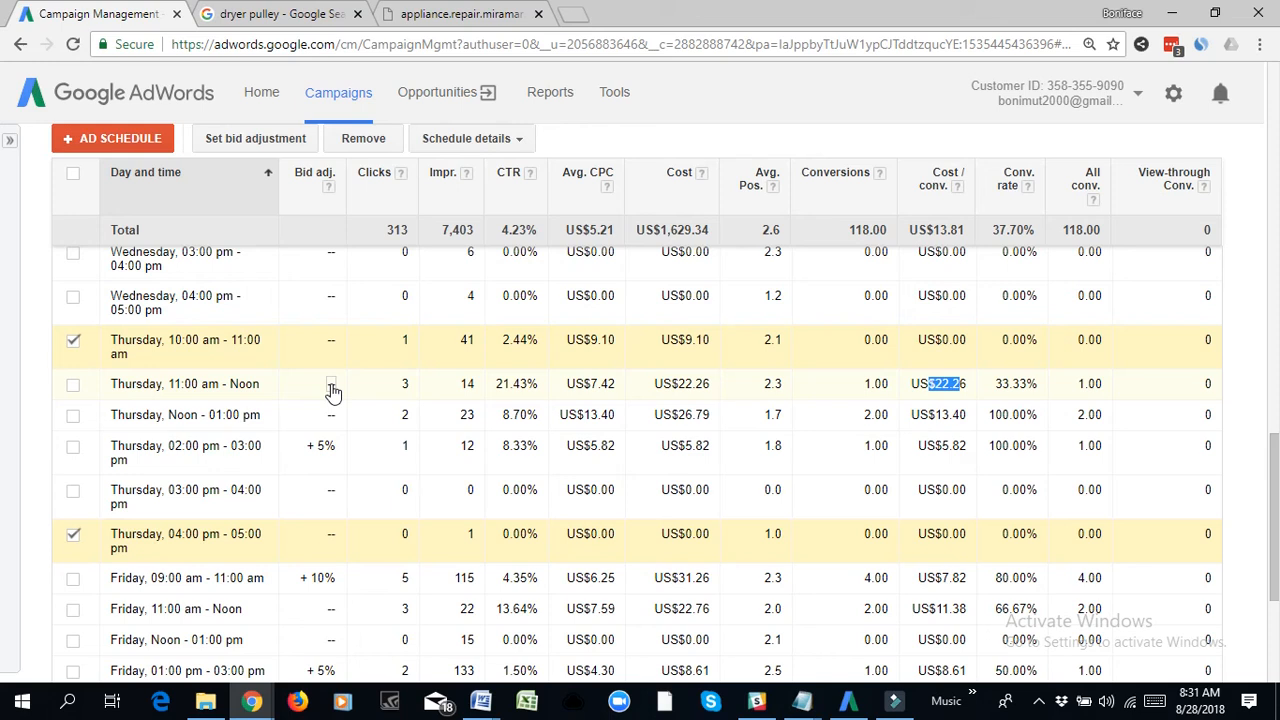
drag(172, 383, 254, 381)
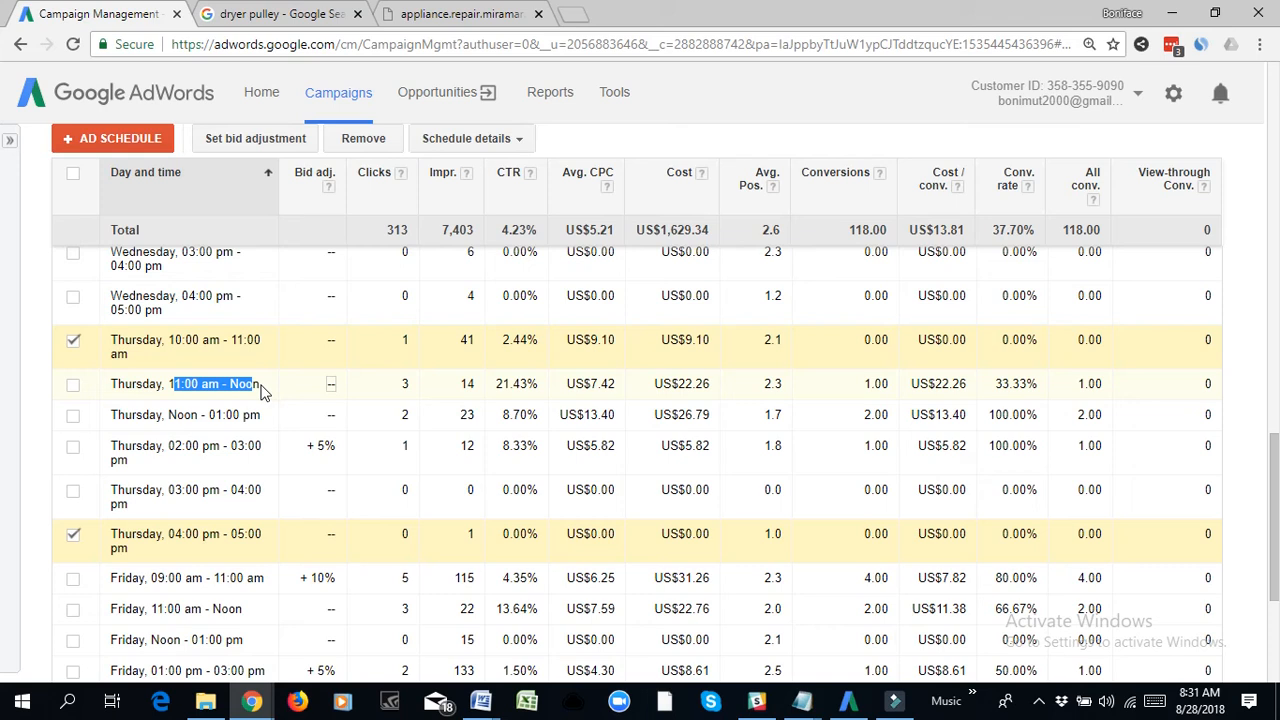
click(262, 388)
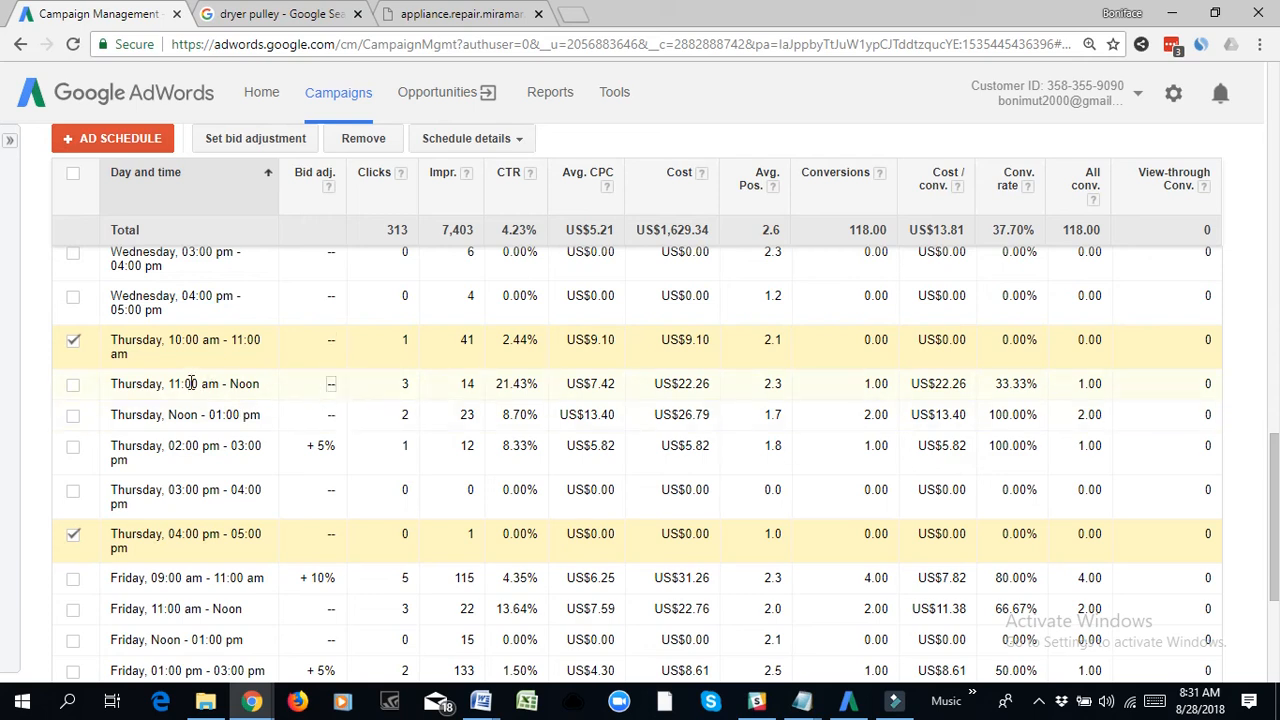
- Set the bid adjustment of the Thursday 11:00 am - Noon slot to a 30% decrease and save it
click(331, 388)
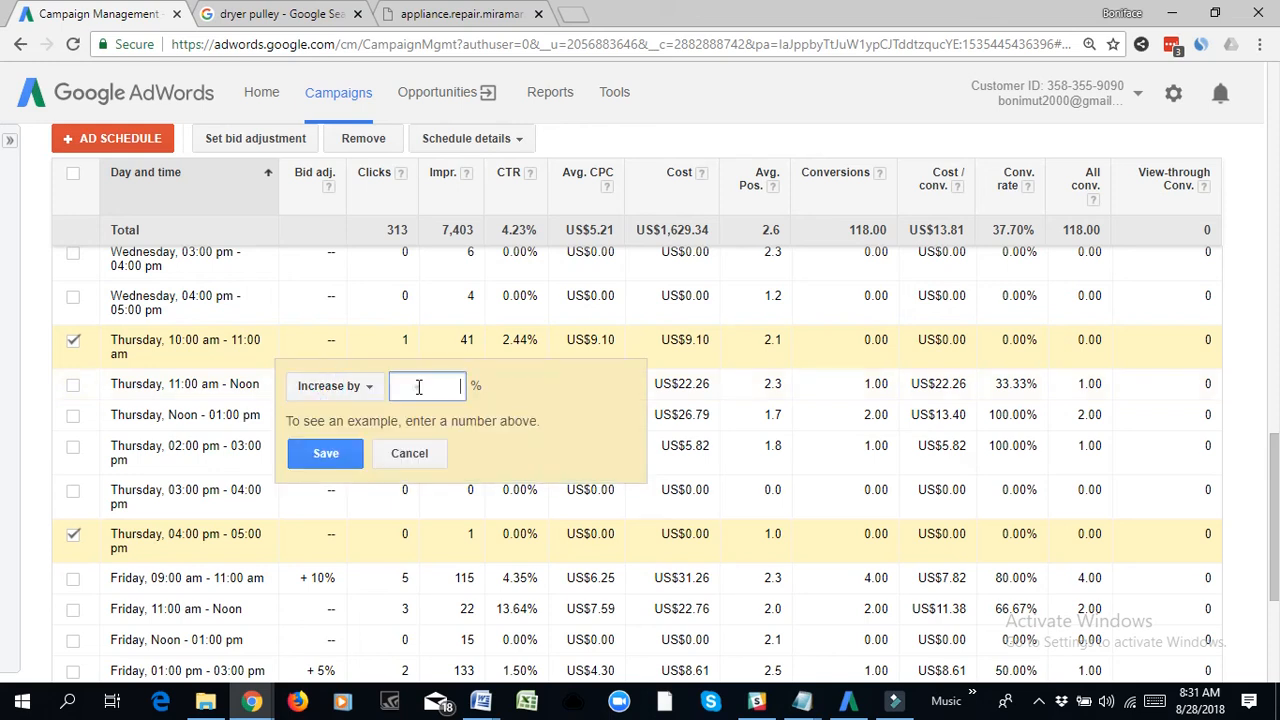
click(362, 390)
click(362, 440)
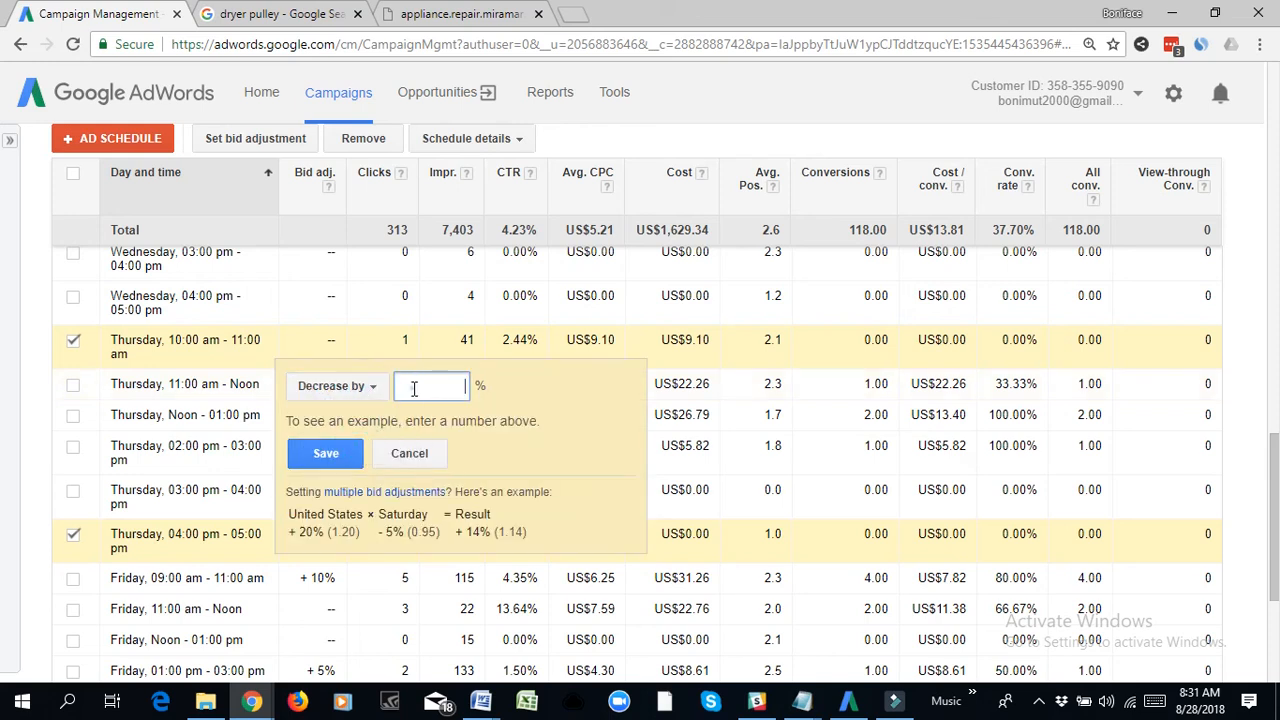
text(30)
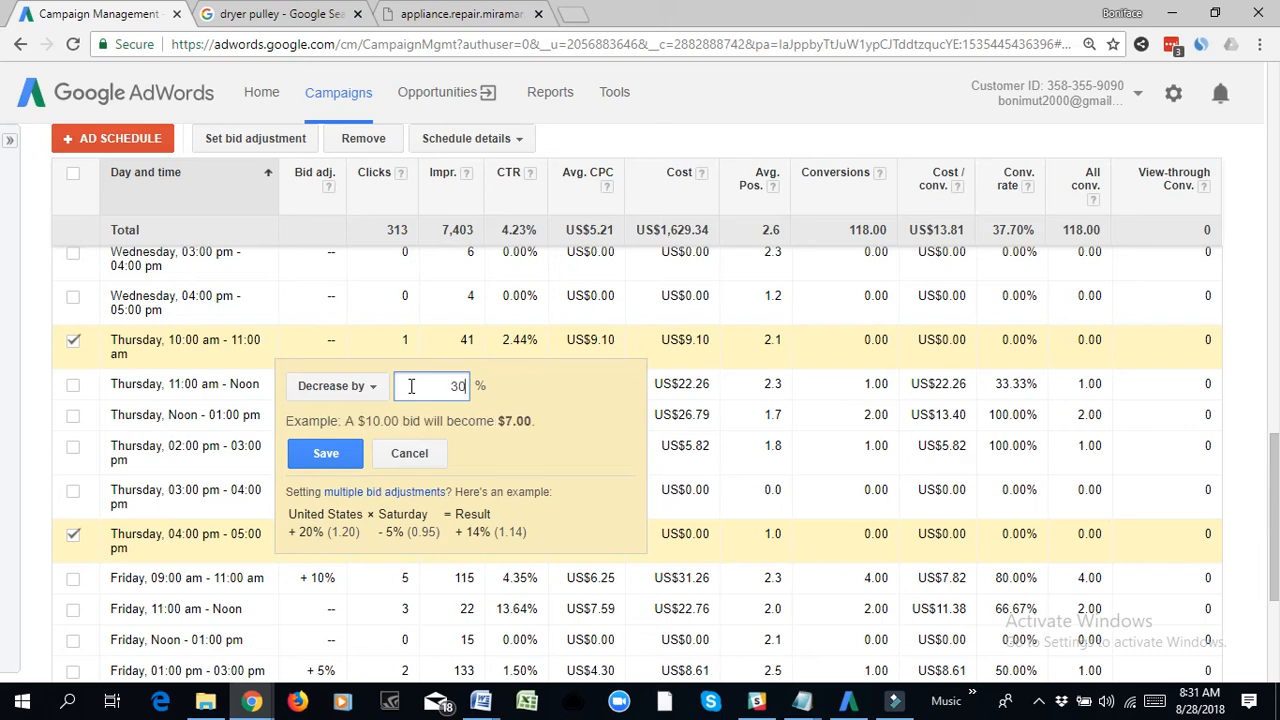
key(Return)
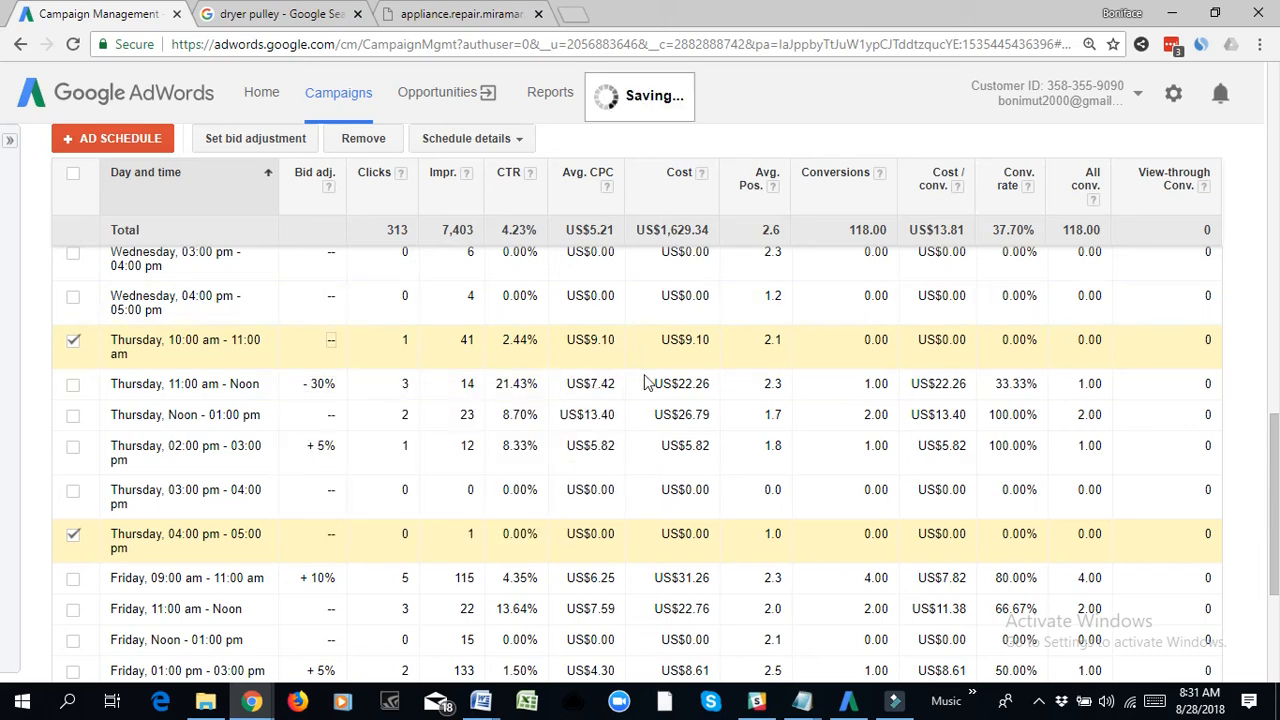
- Review the cost per conversion of the Thursday slots from Noon to 03:00 pm and of the Friday slots, leaving no slot marked
click(943, 419)
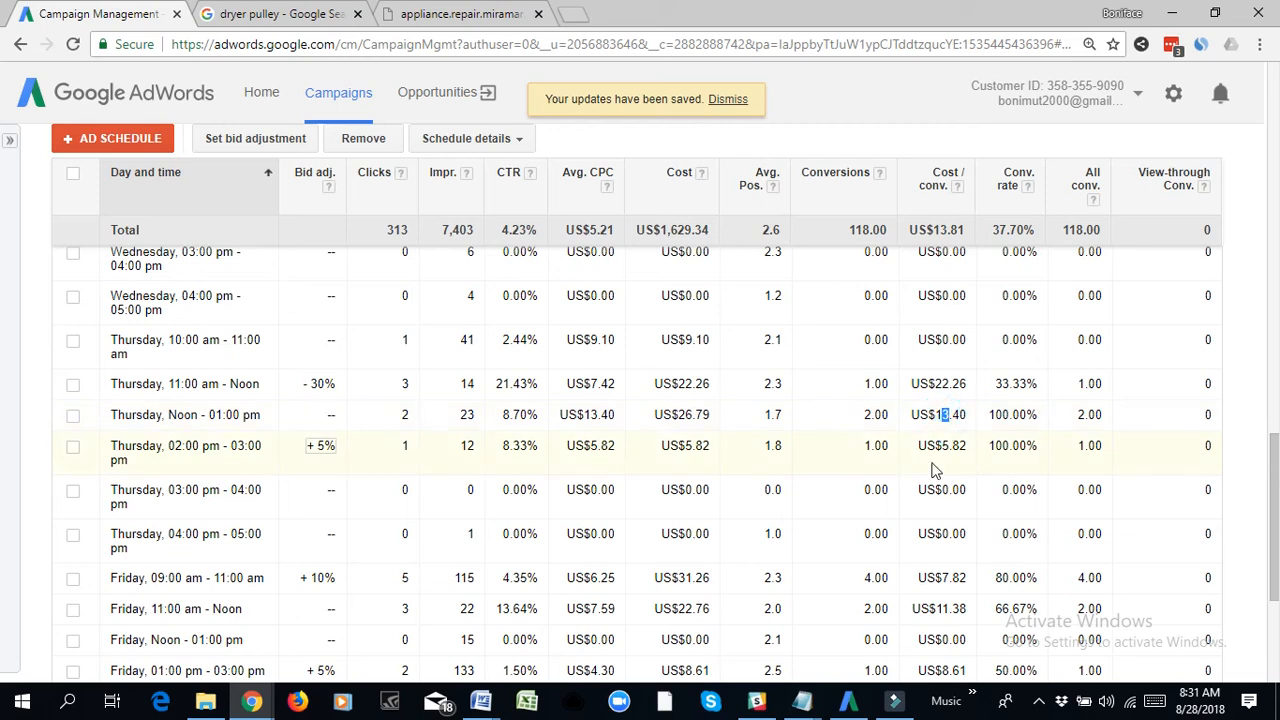
drag(947, 448, 959, 448)
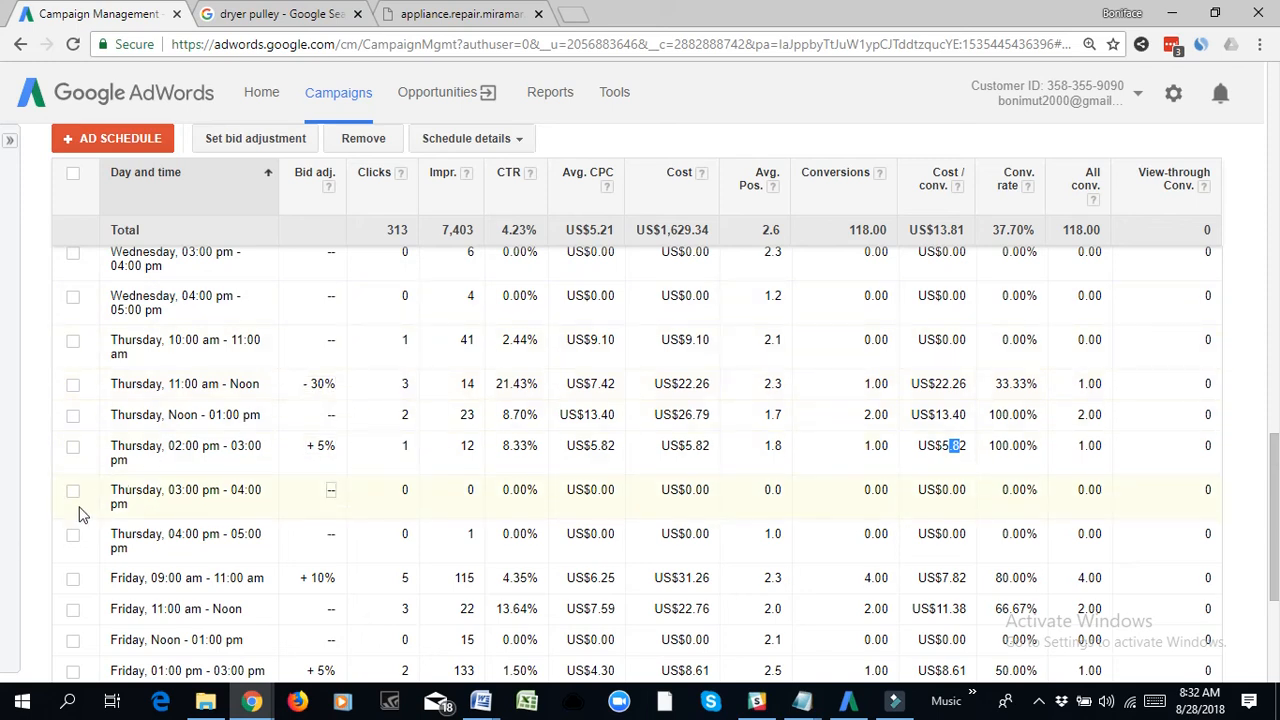
click(73, 578)
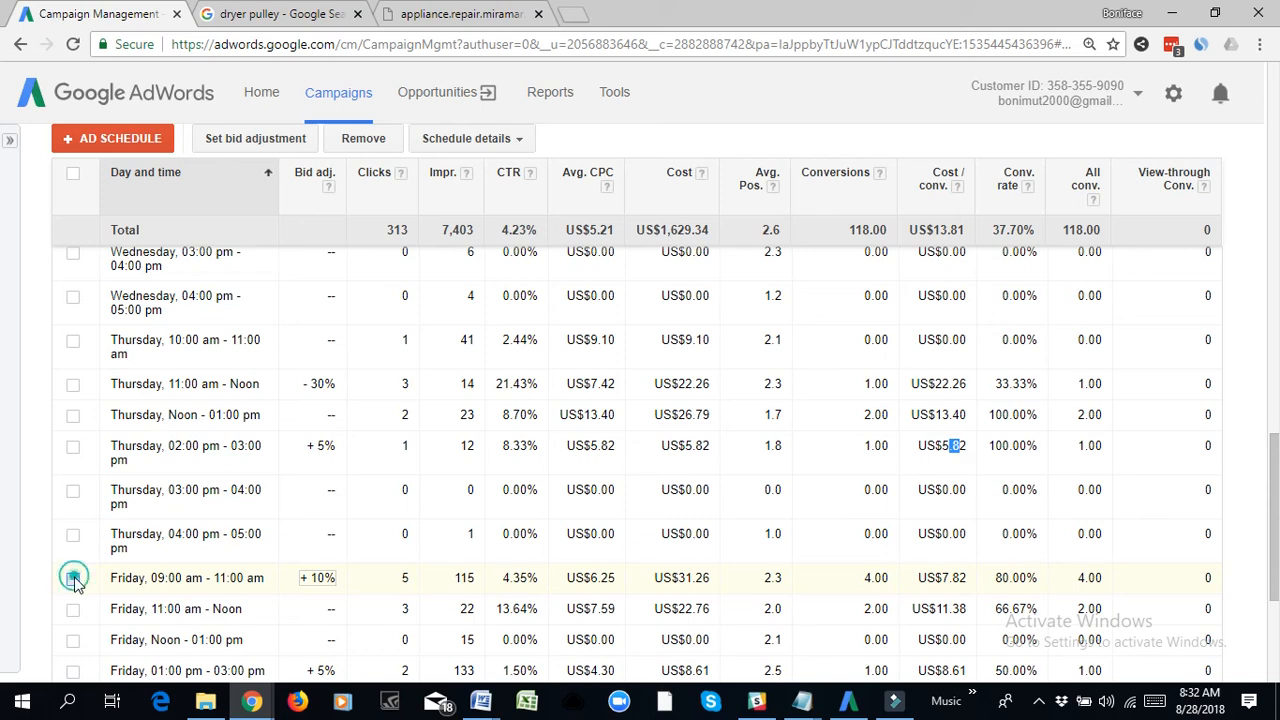
scroll(73, 578, down, 3)
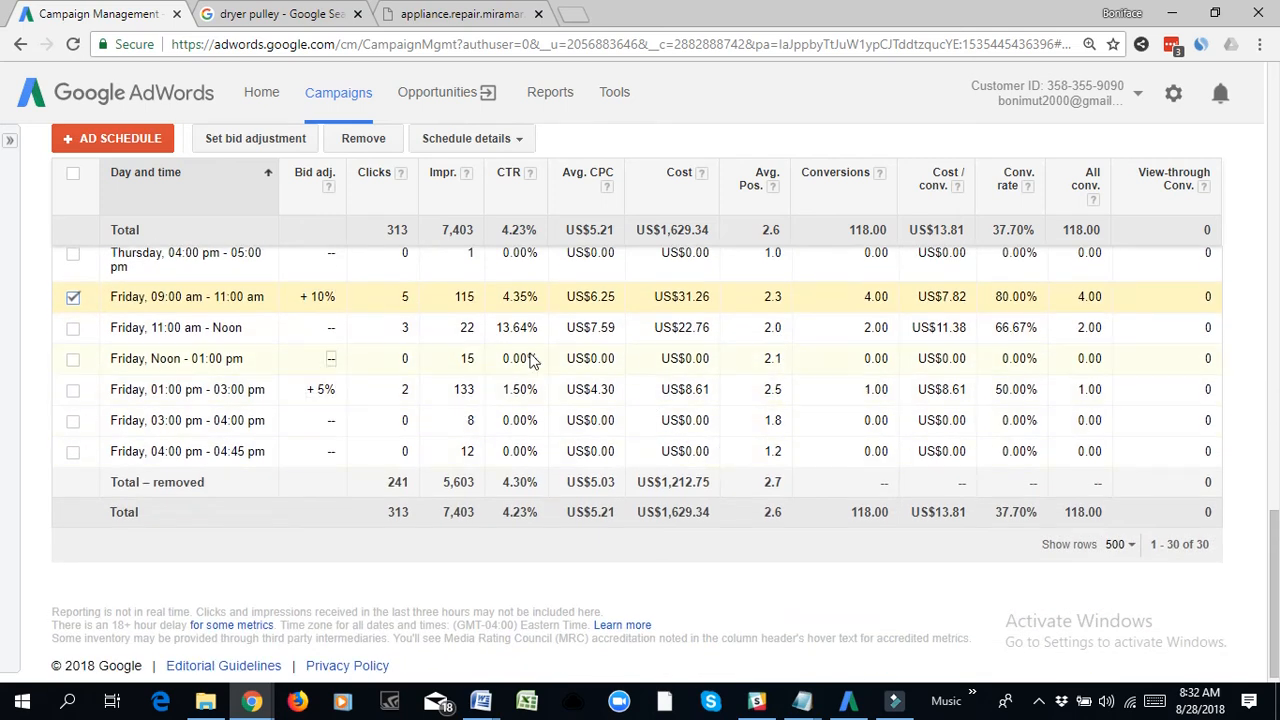
click(73, 175)
click(73, 175)
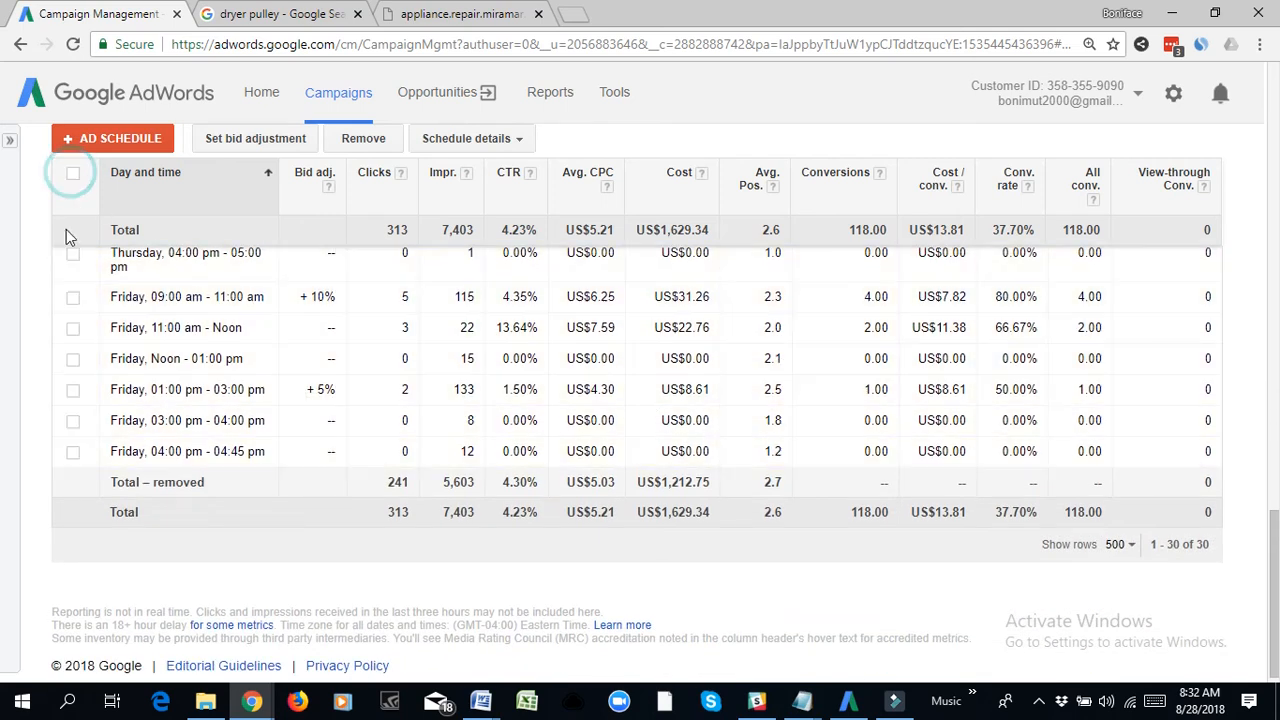
click(74, 298)
click(74, 298)
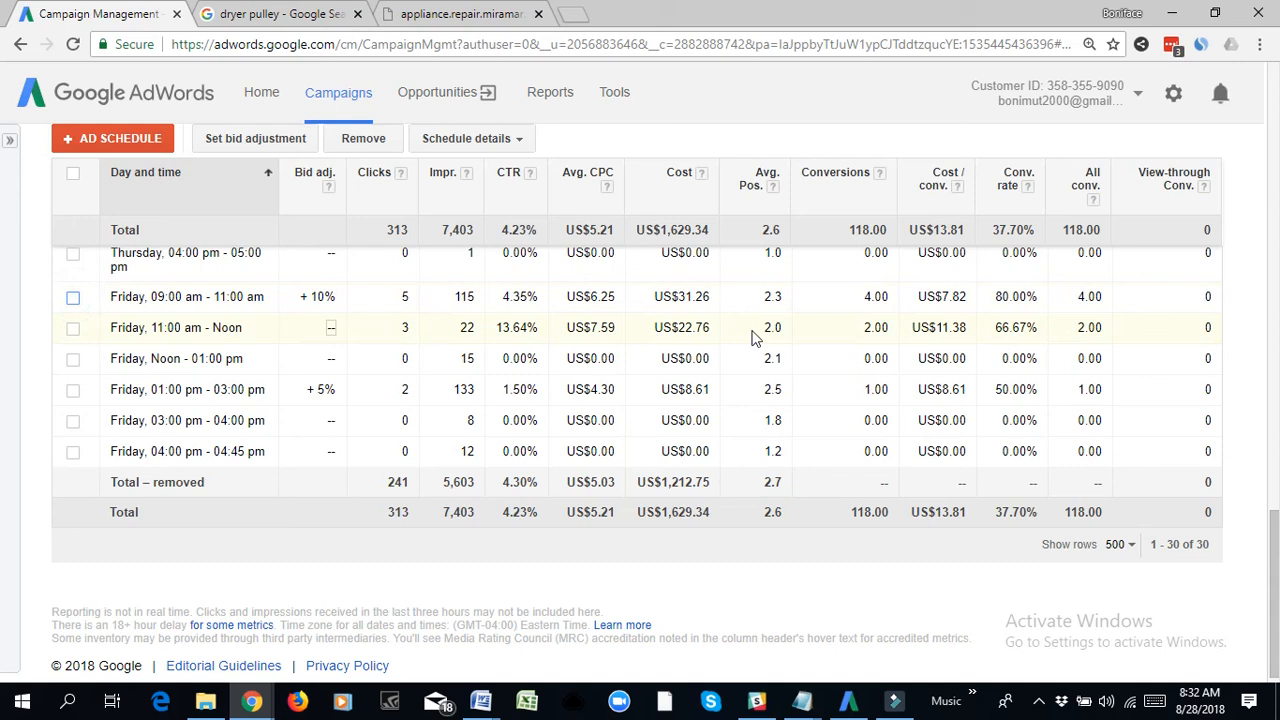
drag(942, 296, 977, 303)
click(959, 299)
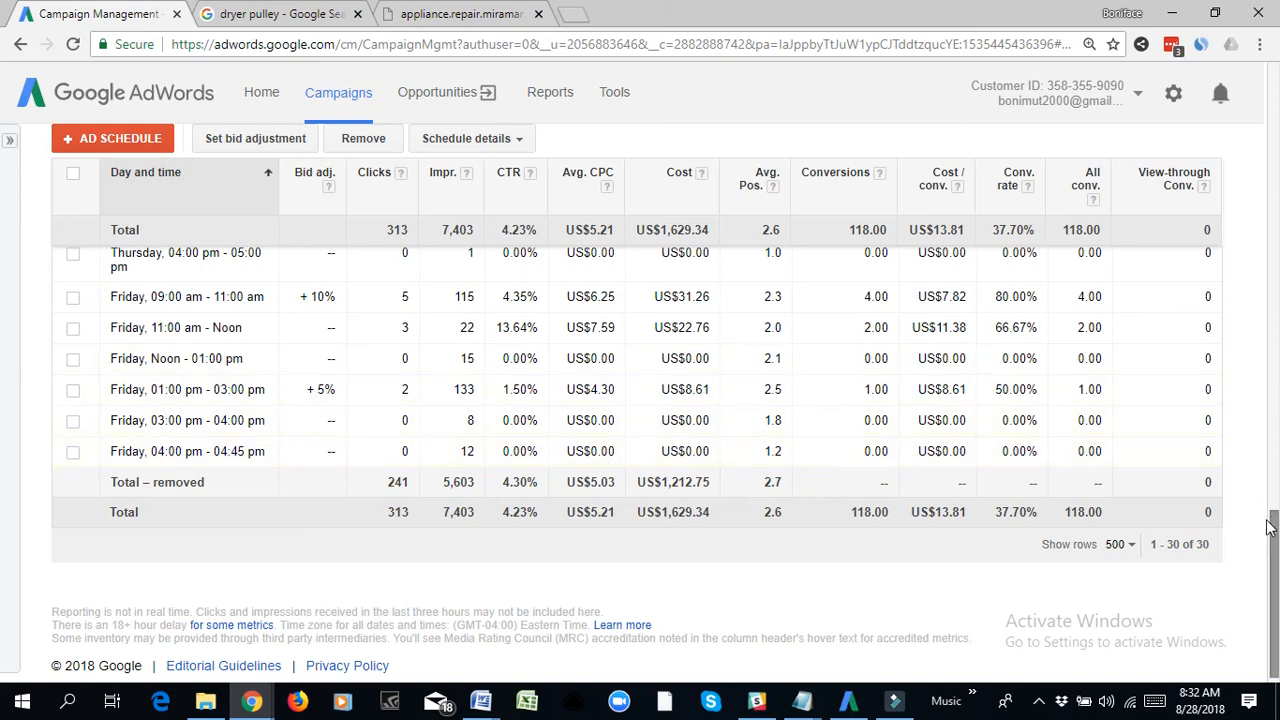
- Open the campaign's ad groups and review their default max CPC and cost per conversion
drag(1276, 556, 1278, 60)
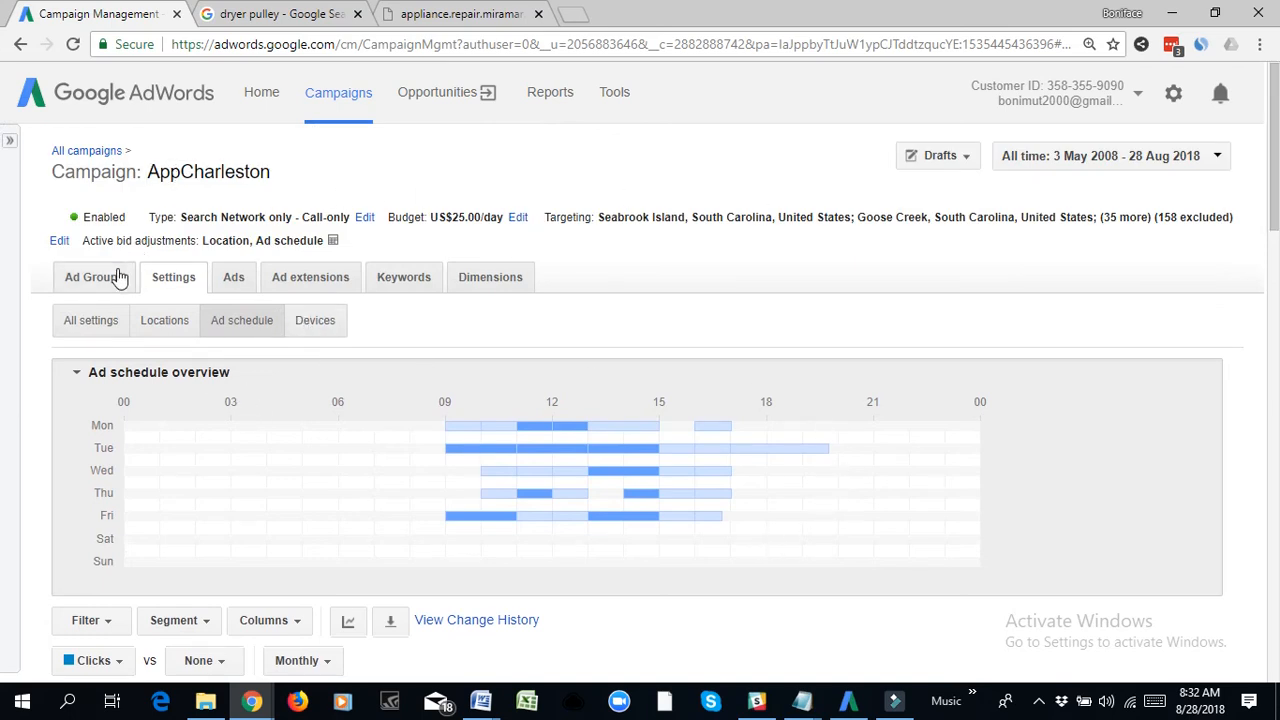
click(90, 279)
scroll(900, 214, down, 2)
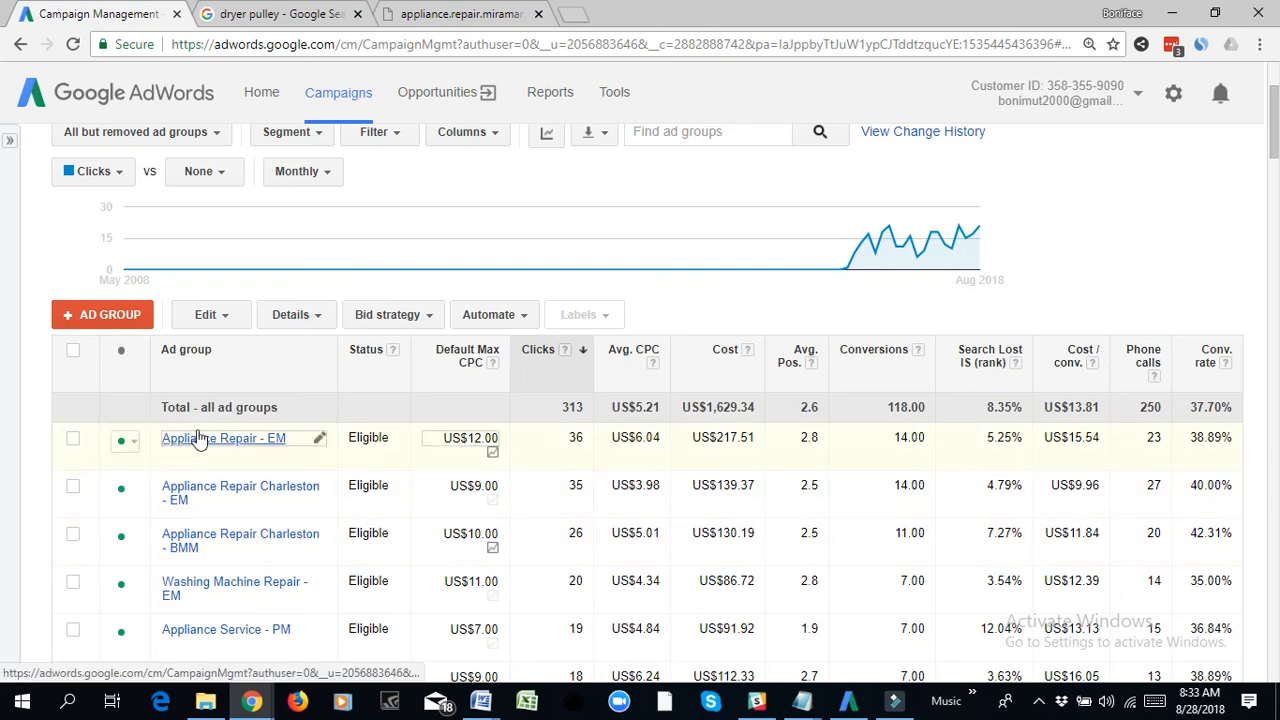
scroll(1081, 530, up, 1)
scroll(1081, 530, down, 1)
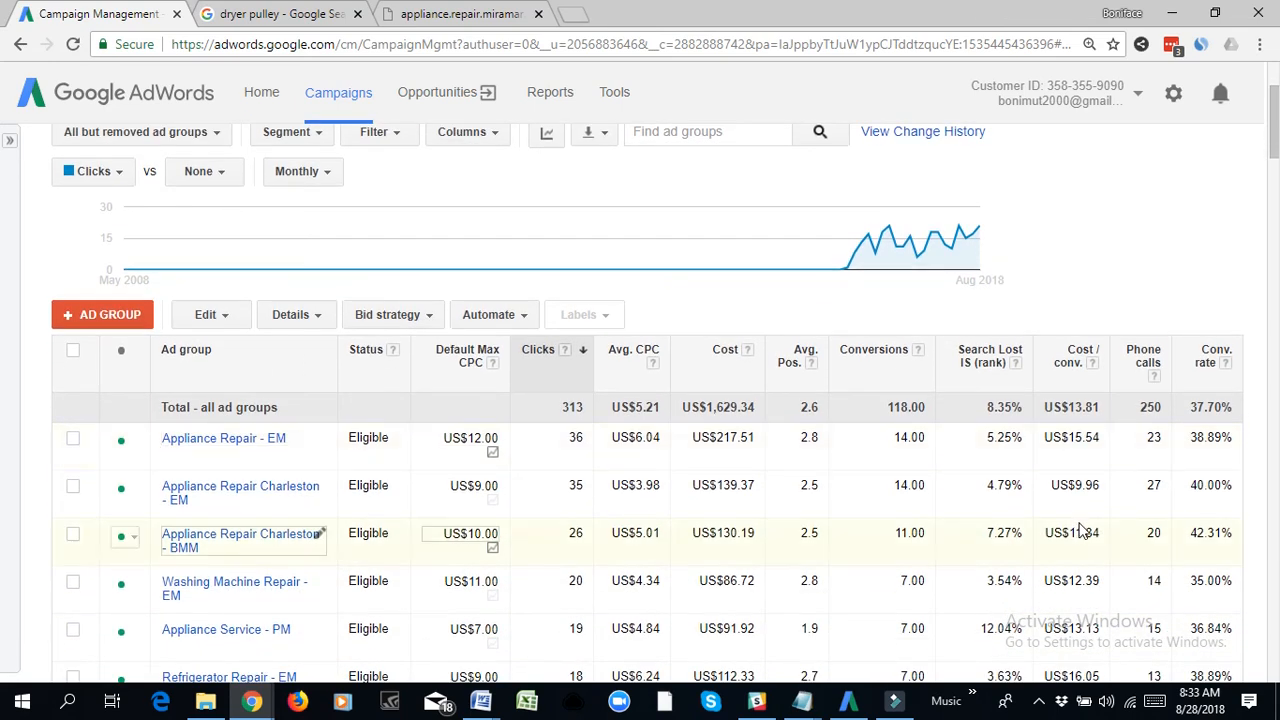
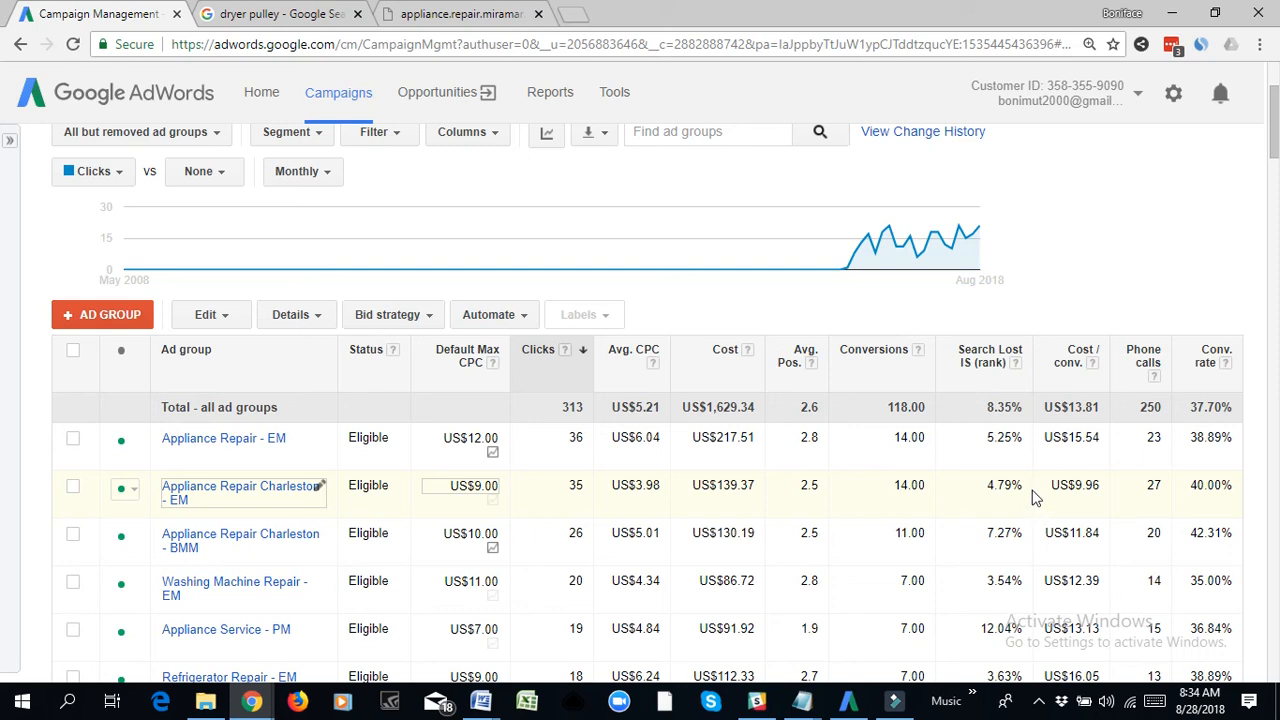
- Open the campaign's location settings and review the bid adjustments against each location's cost per conversion
scroll(92, 162, up, 2)
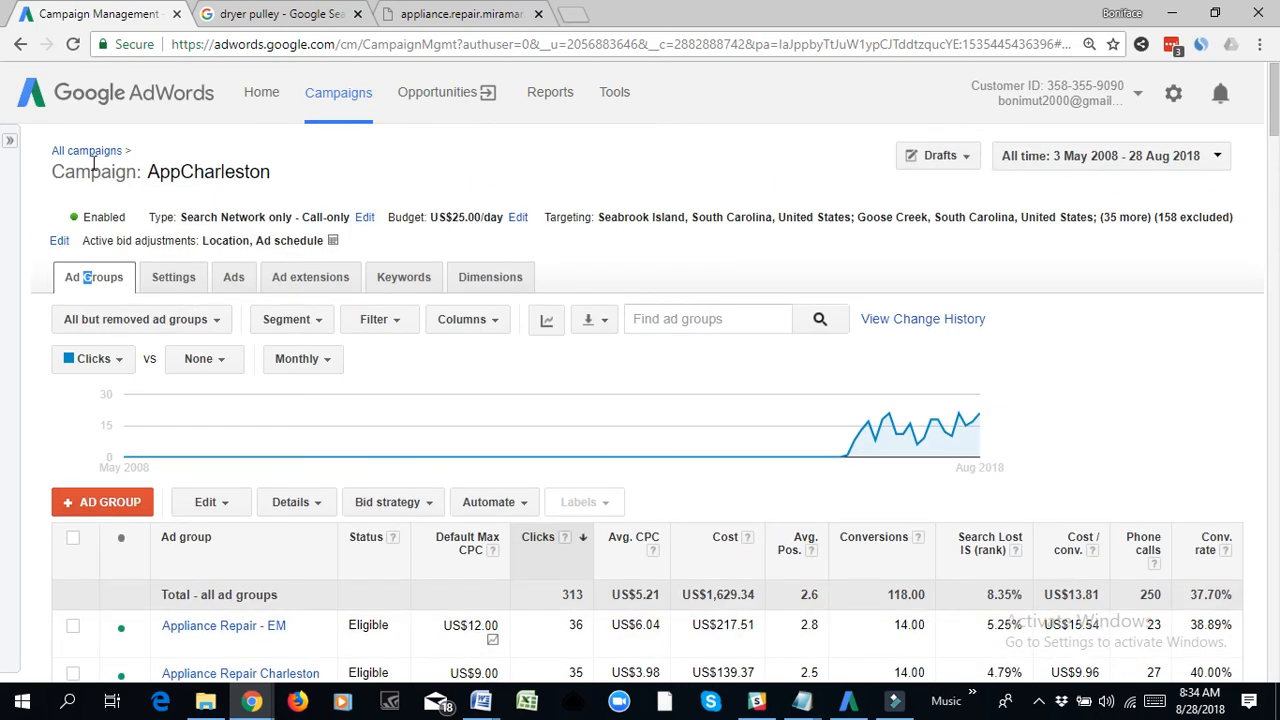
click(182, 279)
click(170, 318)
scroll(266, 350, down, 3)
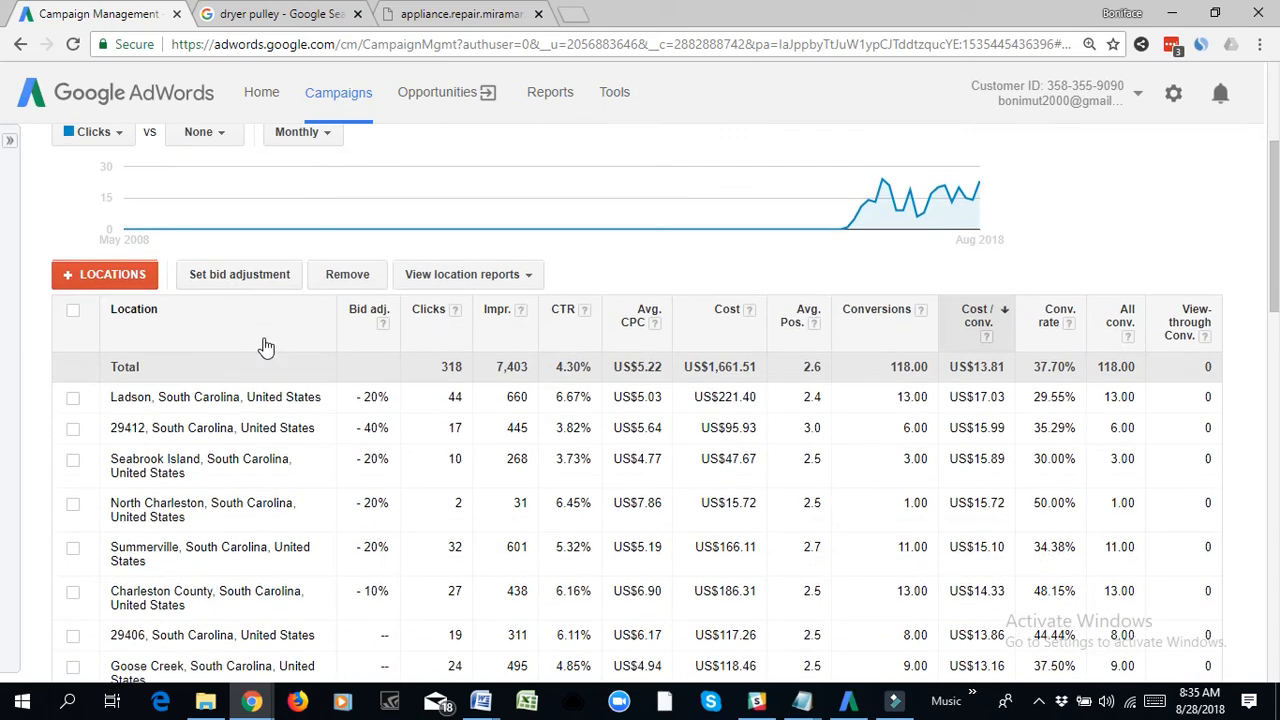
scroll(207, 390, down, 3)
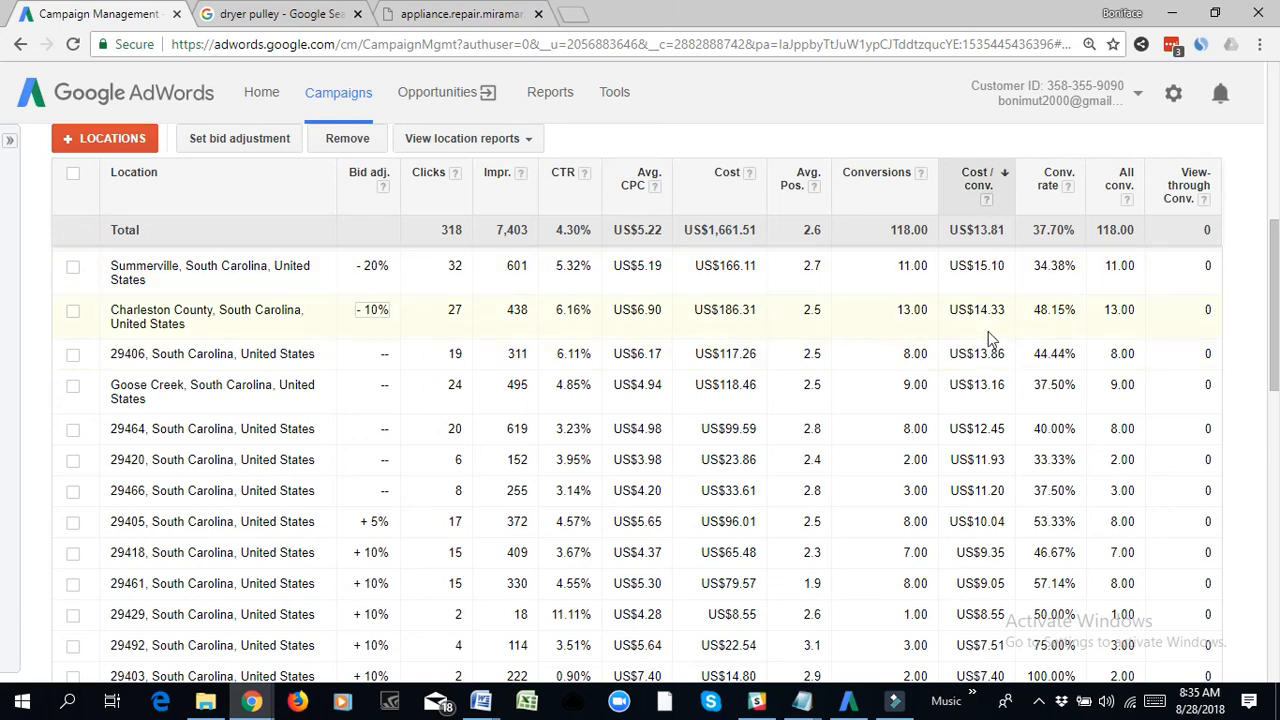
scroll(988, 338, up, 1)
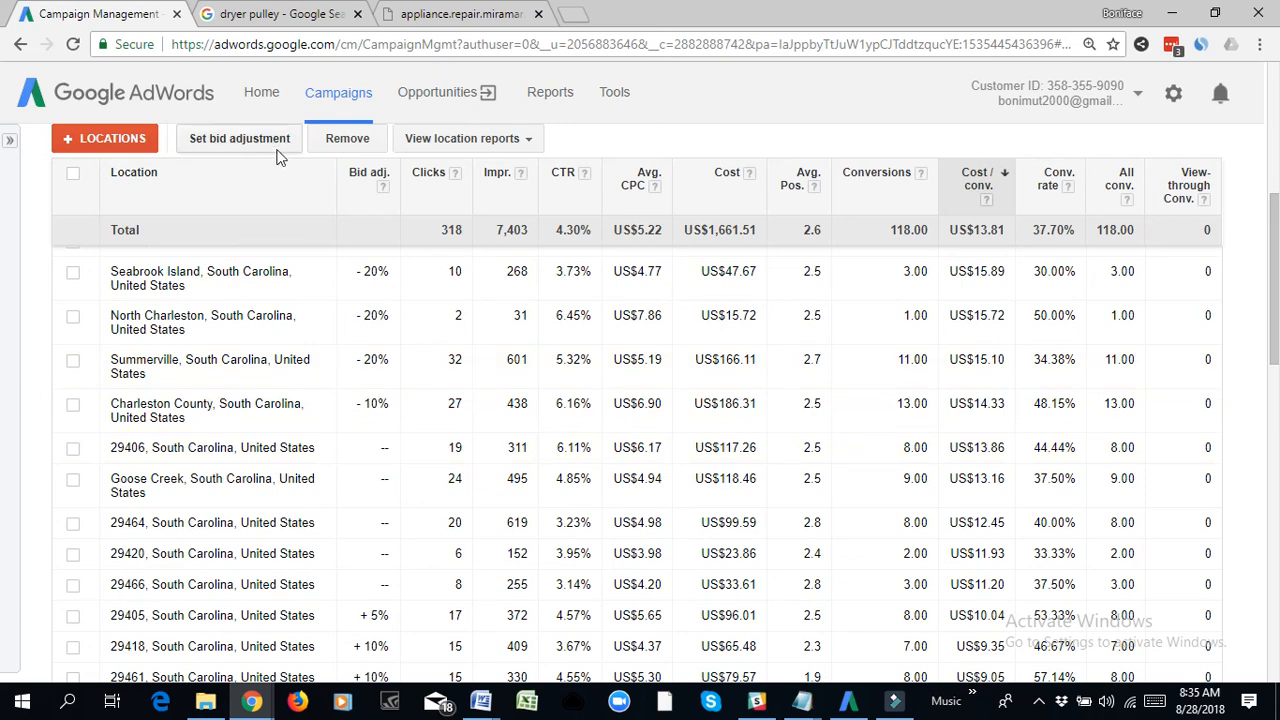
- Switch to the Optimization Status document in Word and review the completed campaigns and the saved ad schedule and location screenshots
click(483, 705)
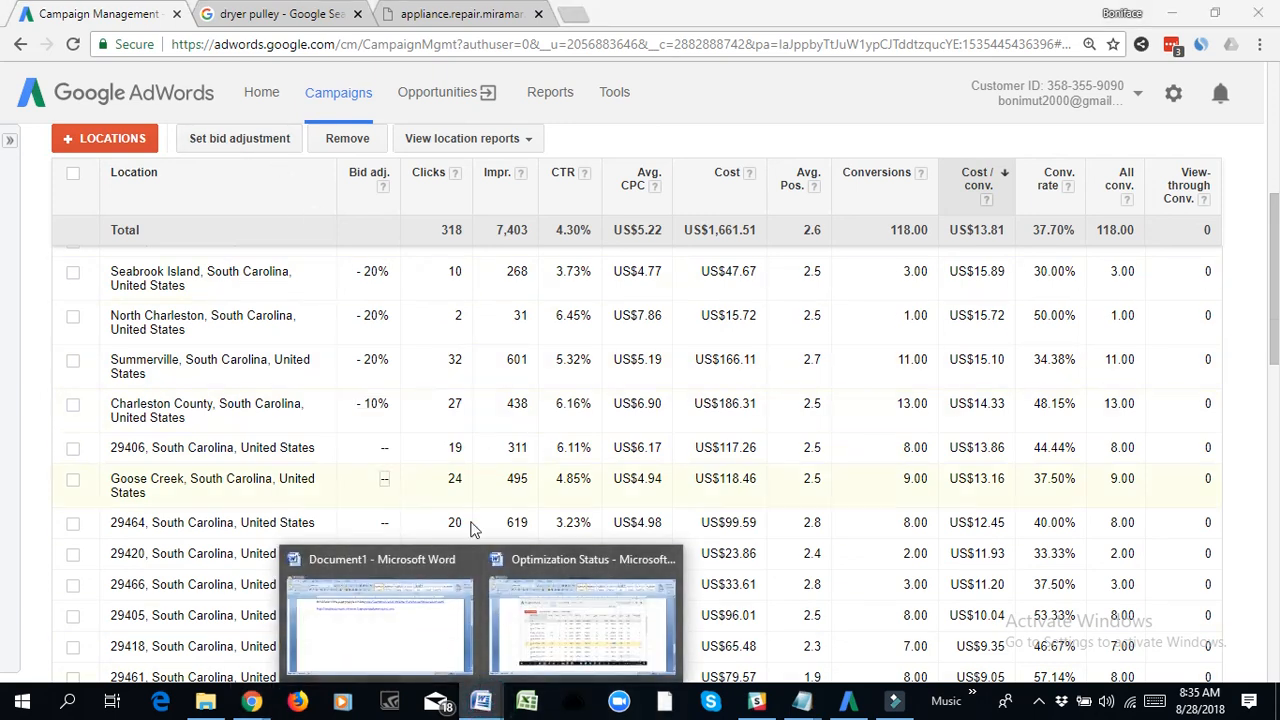
click(574, 654)
scroll(1186, 370, up, 10)
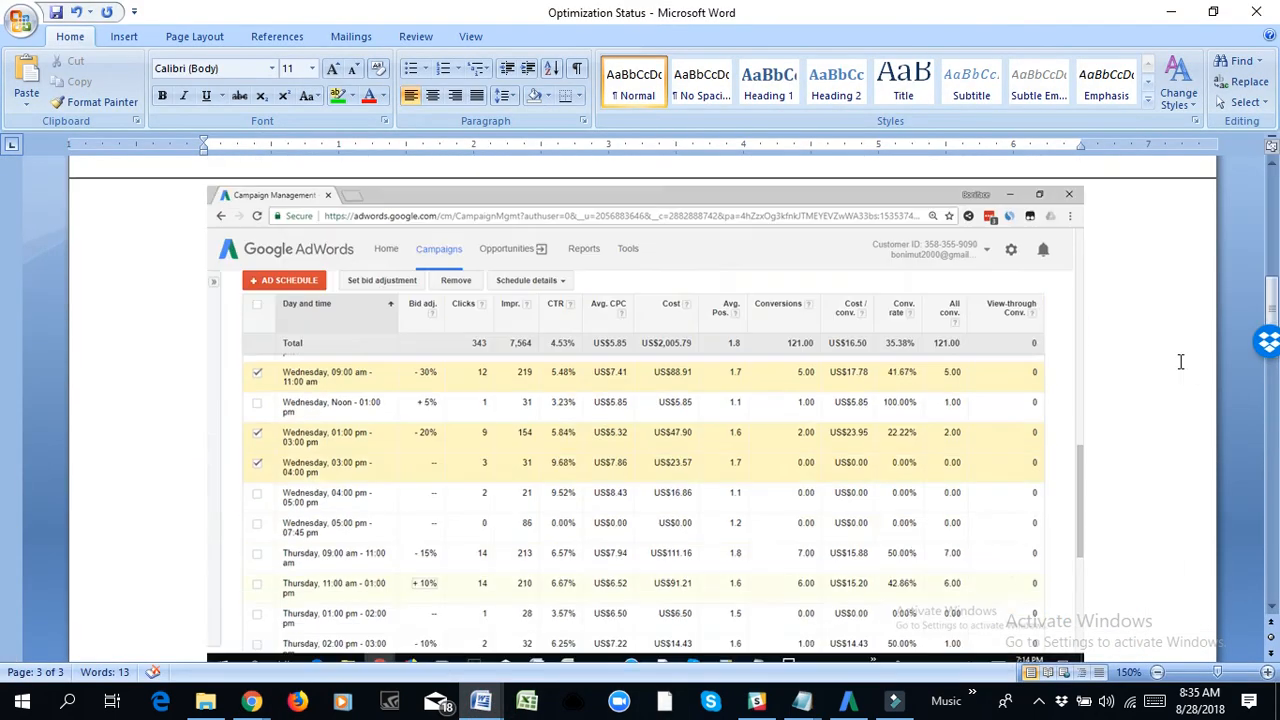
scroll(520, 335, up, 1)
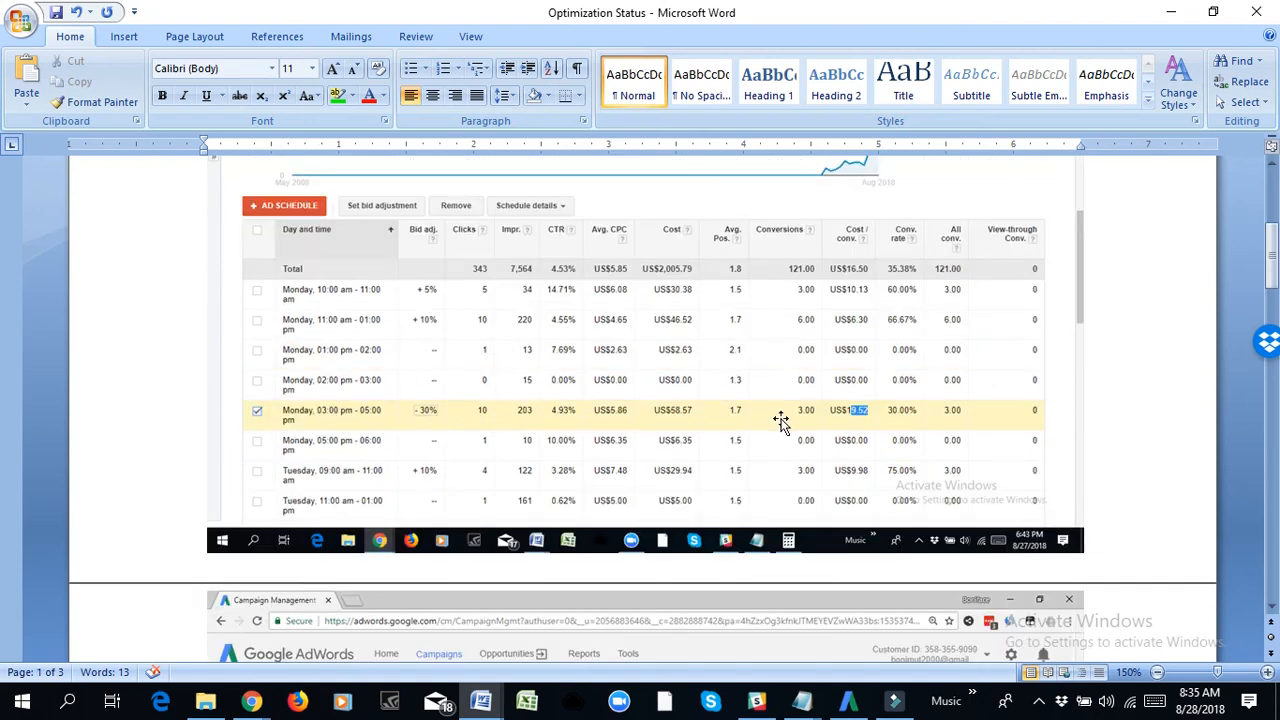
scroll(813, 407, up, 6)
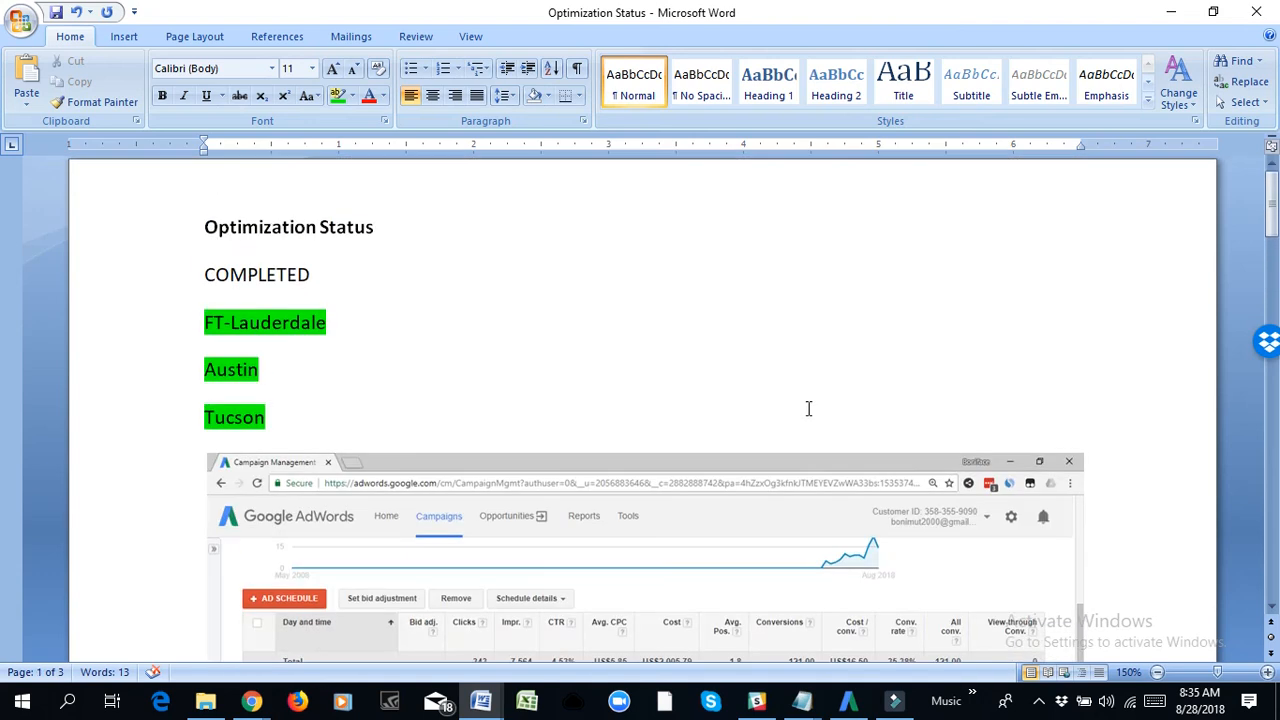
scroll(813, 407, down, 10)
scroll(798, 422, down, 9)
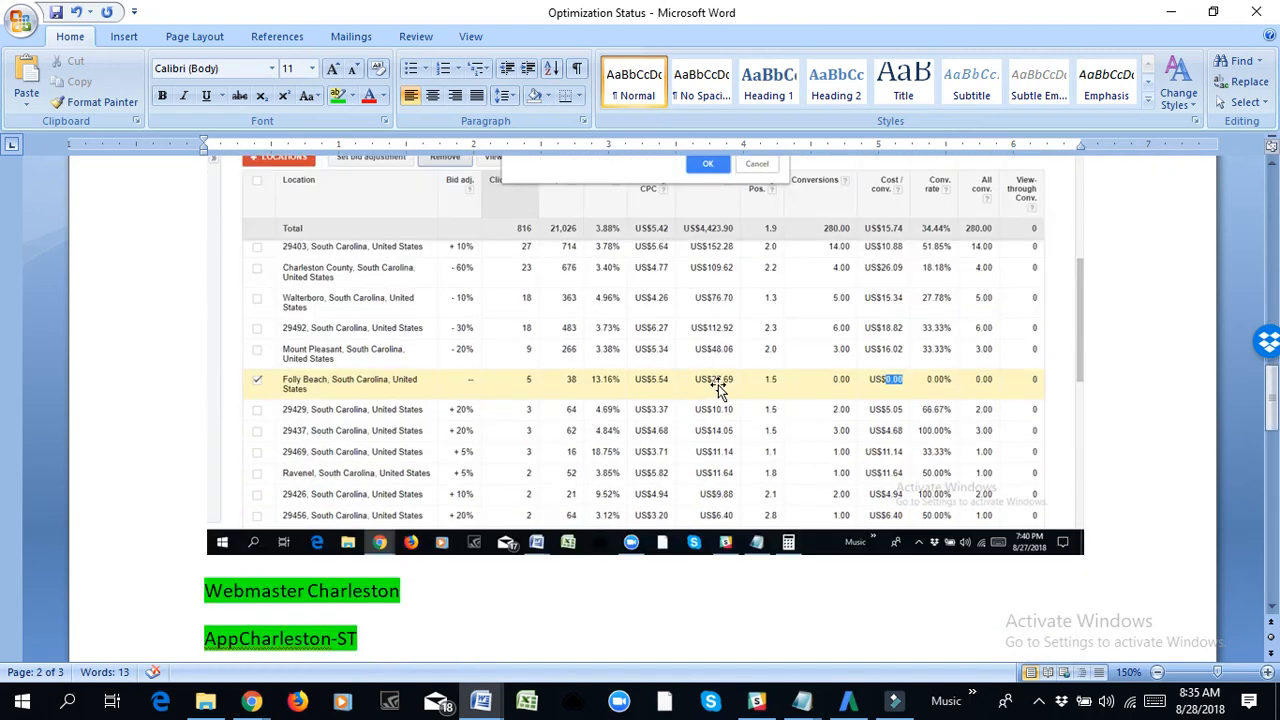
scroll(723, 386, up, 1)
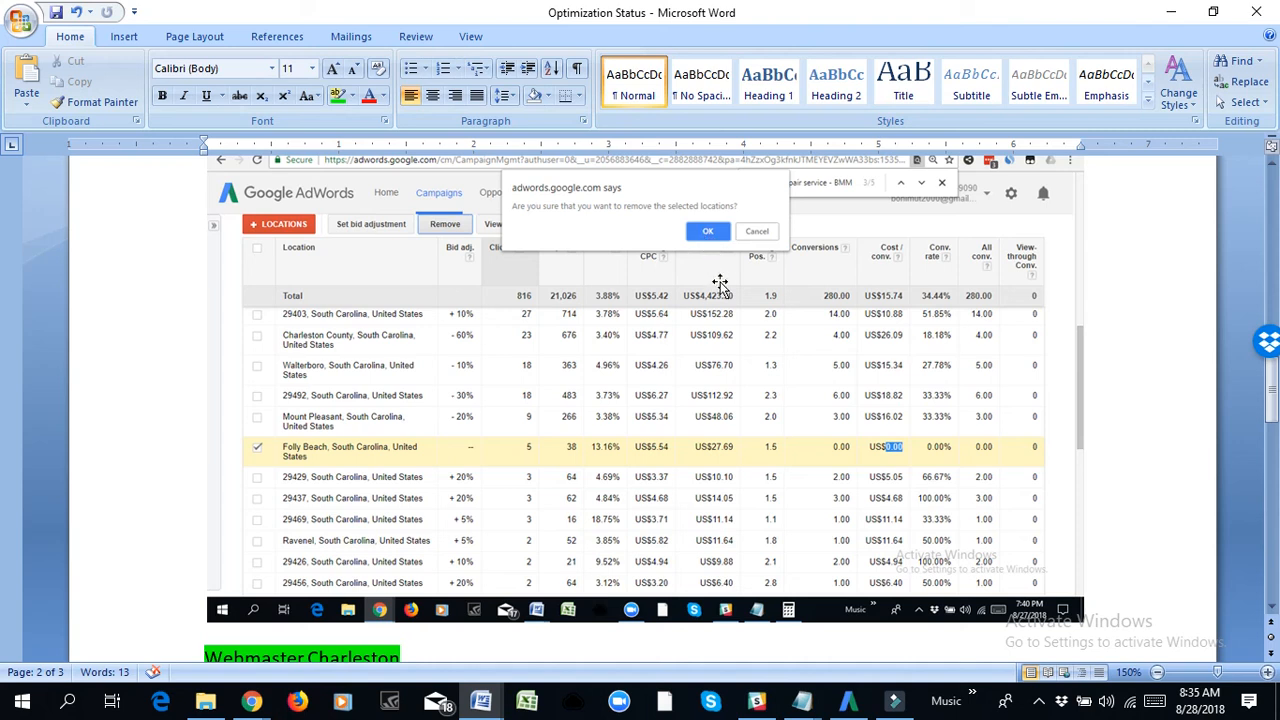
- Return to Google AdWords and check the bid adjustments and cost per conversion of the lower-cost locations
key(alt+Tab)
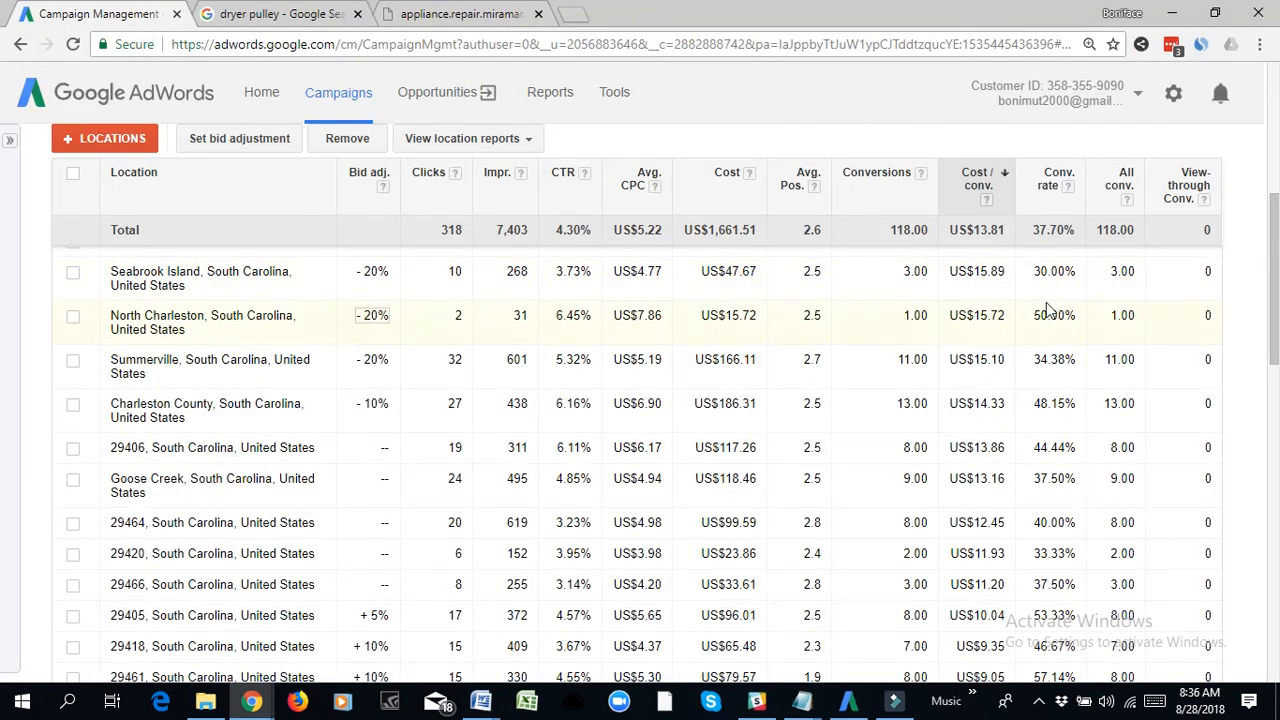
scroll(3, 315, down, 1)
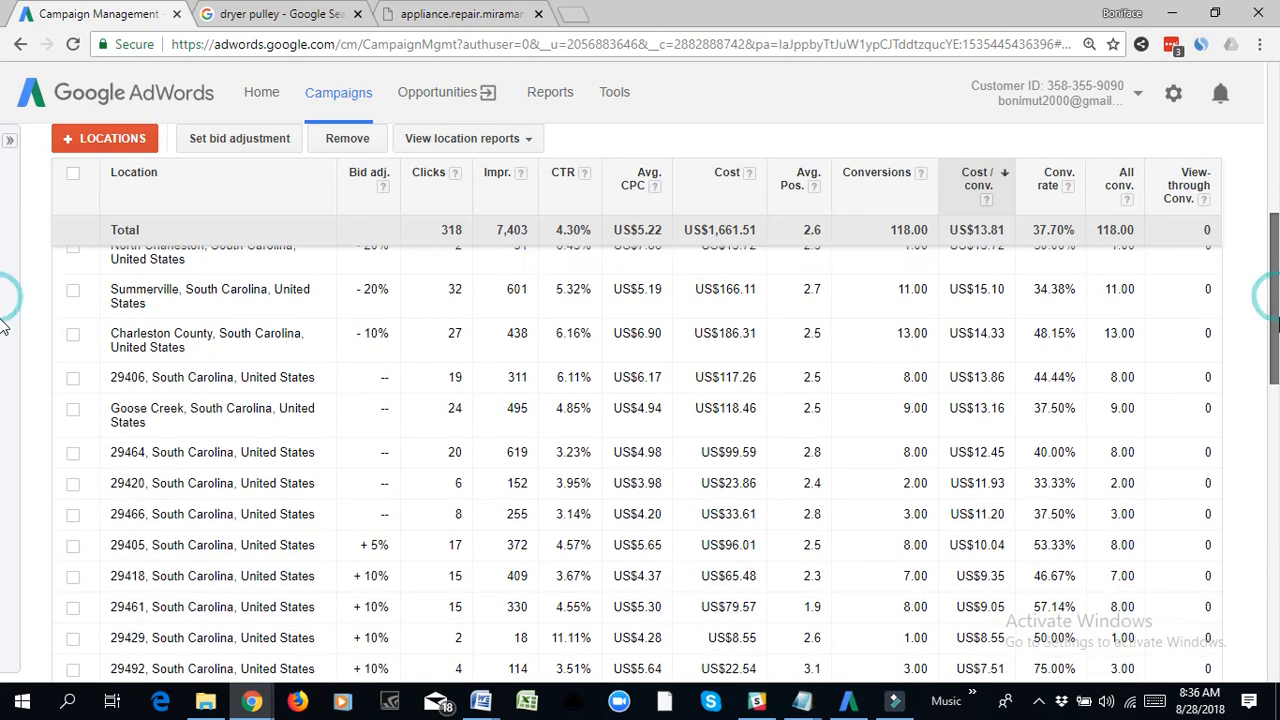
scroll(3, 328, down, 2)
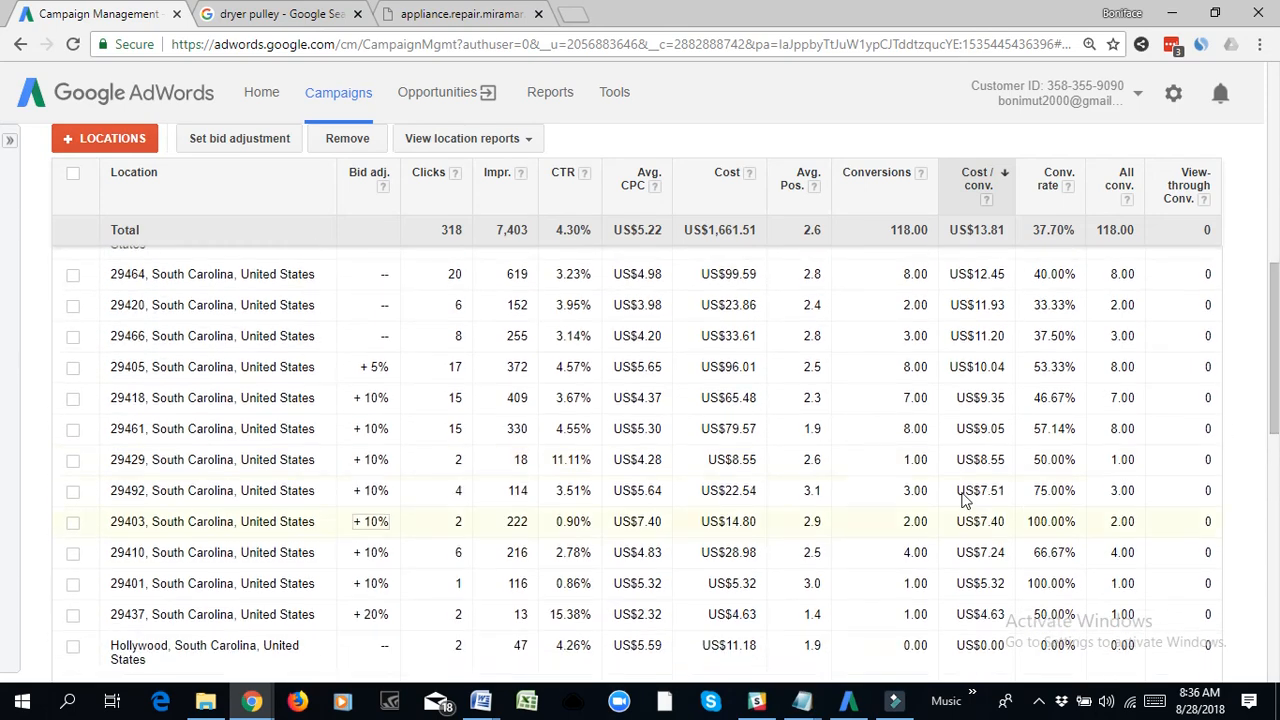
drag(1275, 353, 1272, 148)
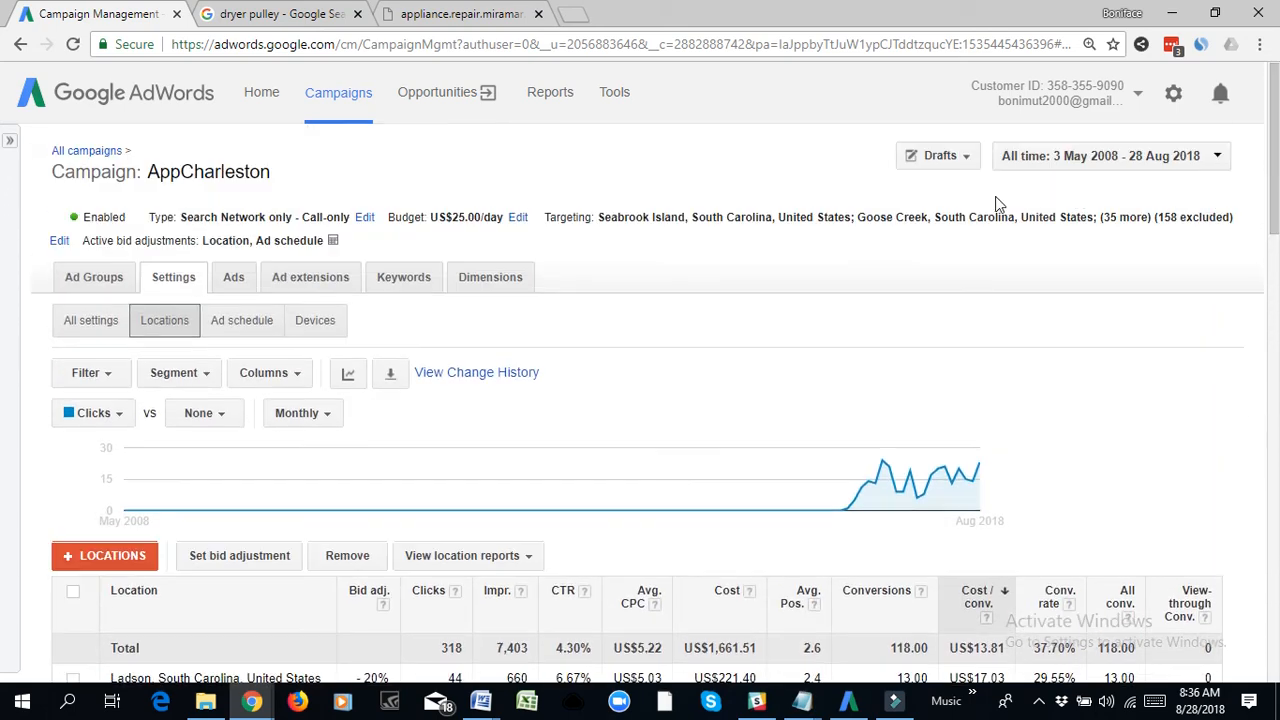
- Open the campaign's ad schedule again and review the weekly overview and the Monday and Tuesday slots' bid adjustments
click(255, 322)
scroll(543, 463, down, 5)
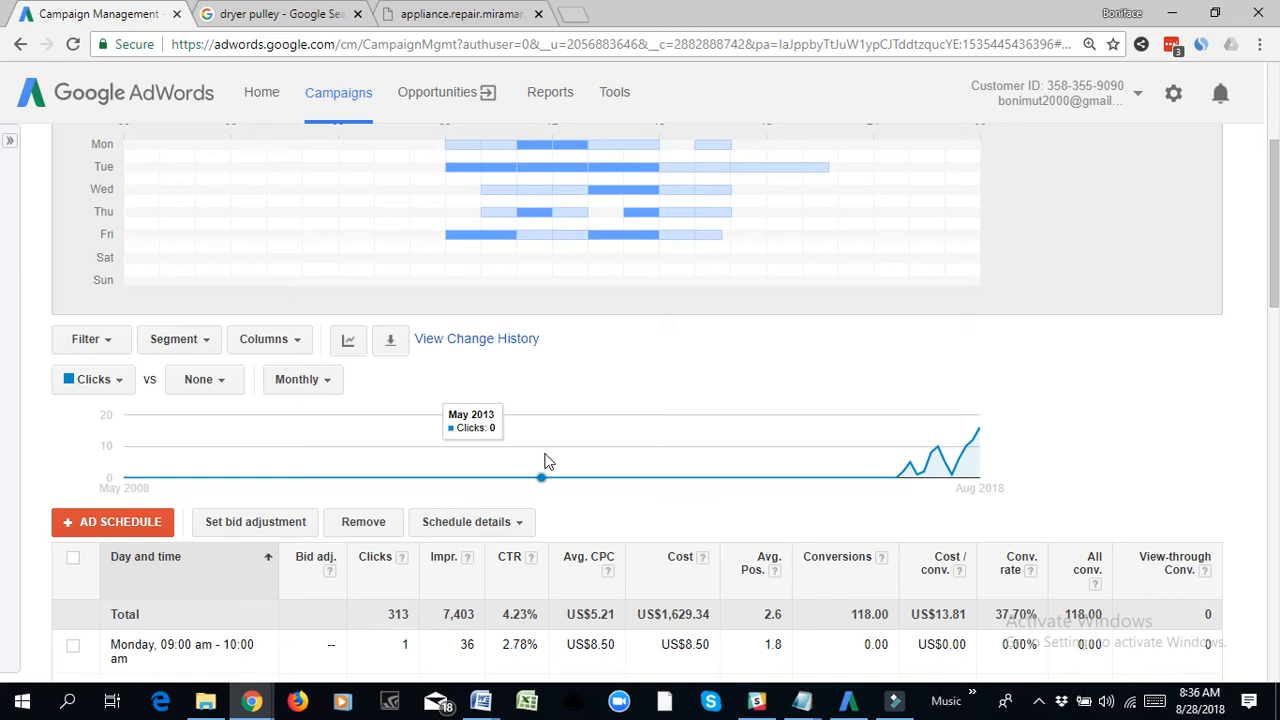
scroll(540, 485, down, 1)
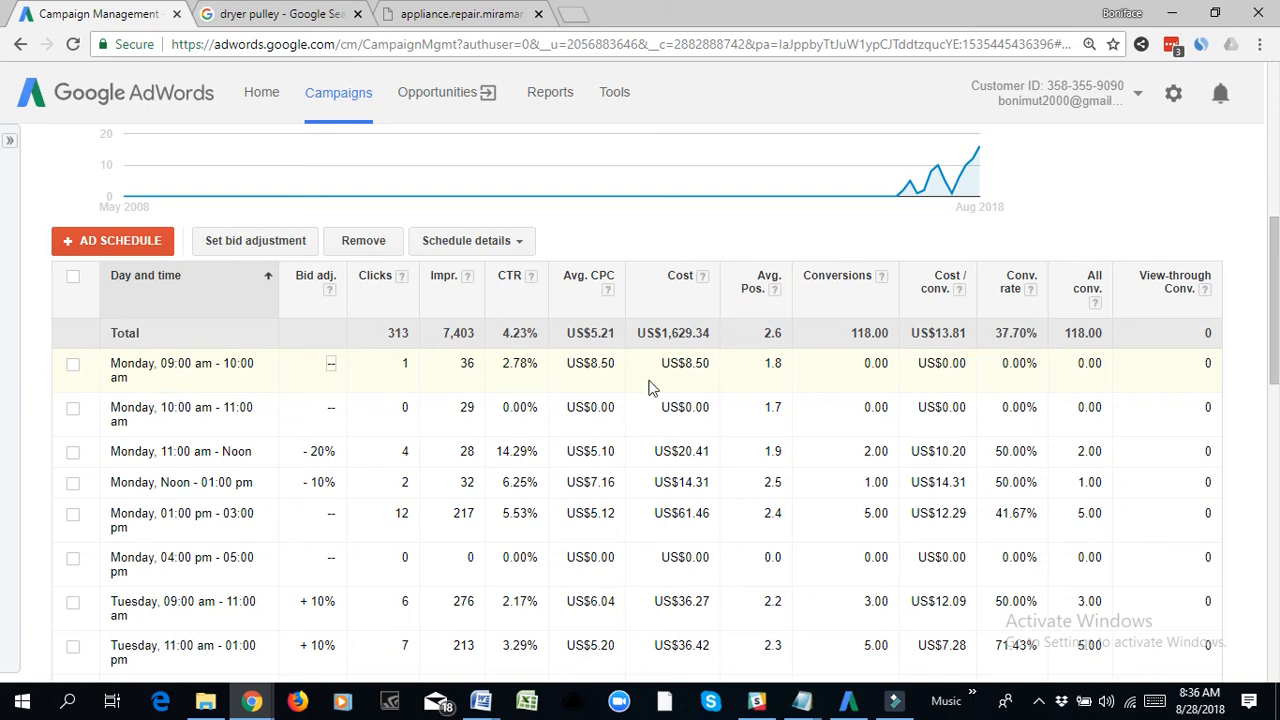
scroll(1273, 316, up, 5)
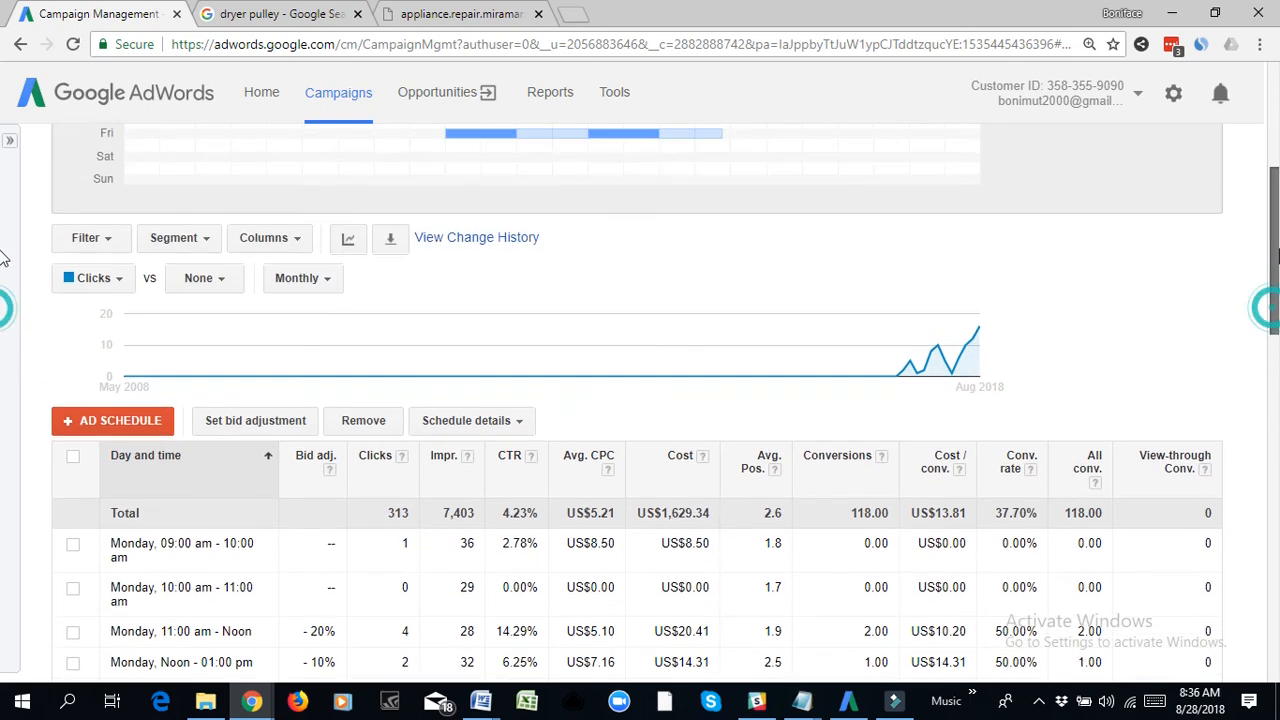